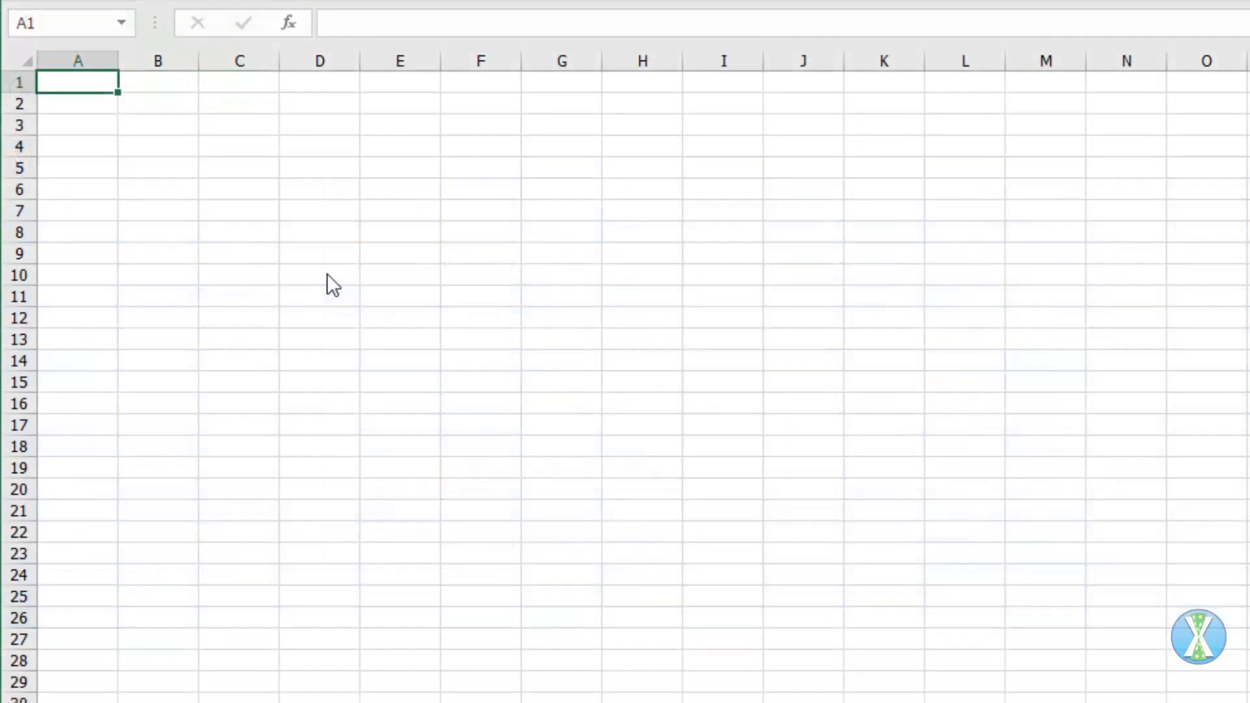
Step: Enter the labels Year, Month and Day in A1:A3 with the values 2020, Jan and Mon beside them in B1:B3
text(r)
key(Tab)
text(2020)
key(Return)
text(Month)
key(Tab)
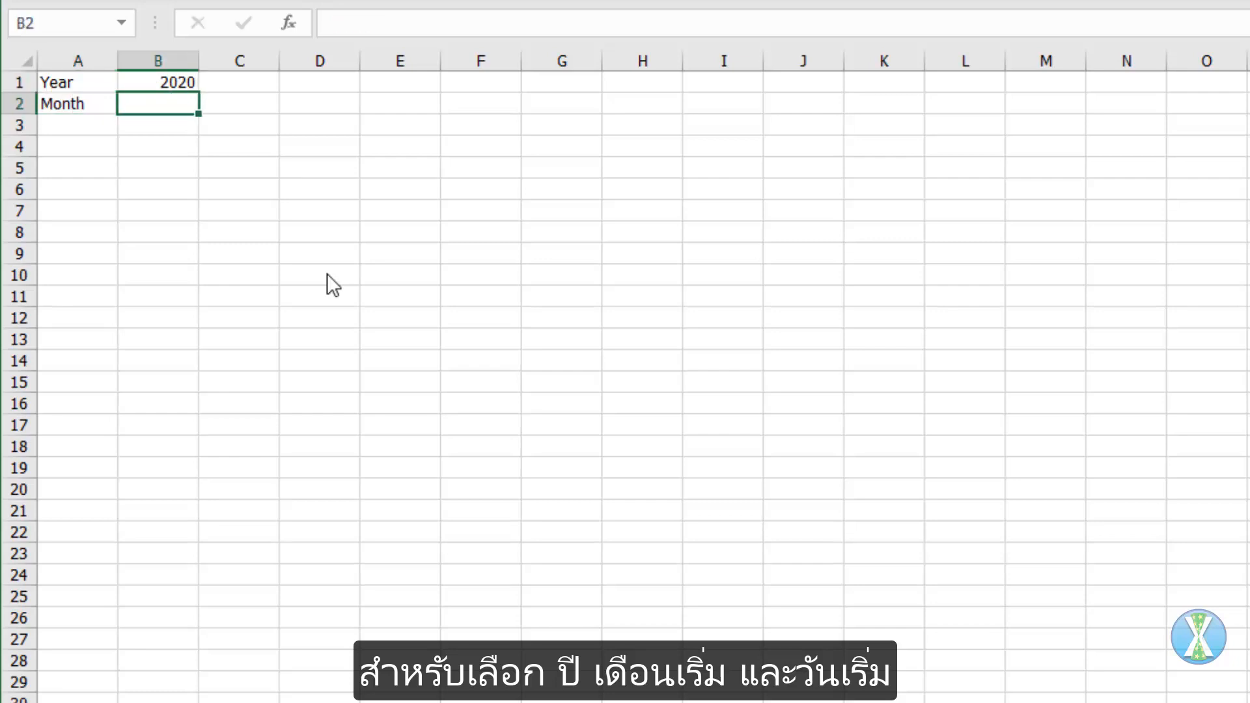
text(Jan)
key(Return)
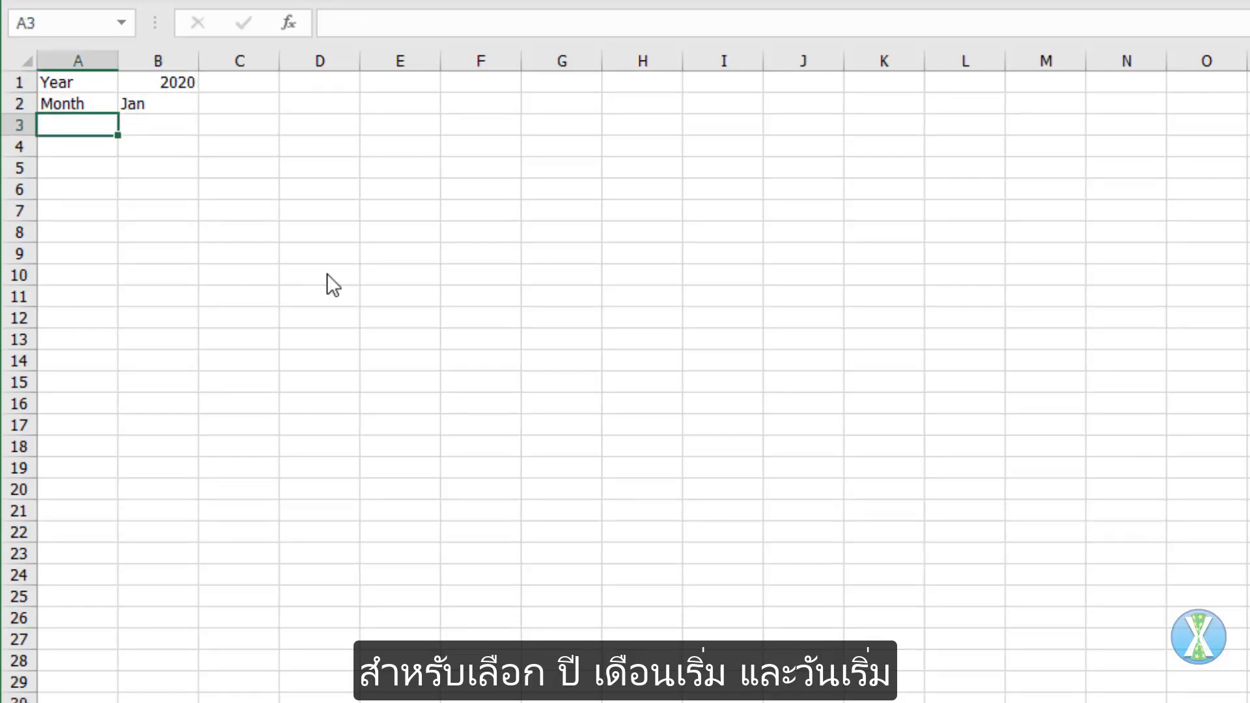
text(Day)
key(Tab)
text(Mon)
key(Tab)
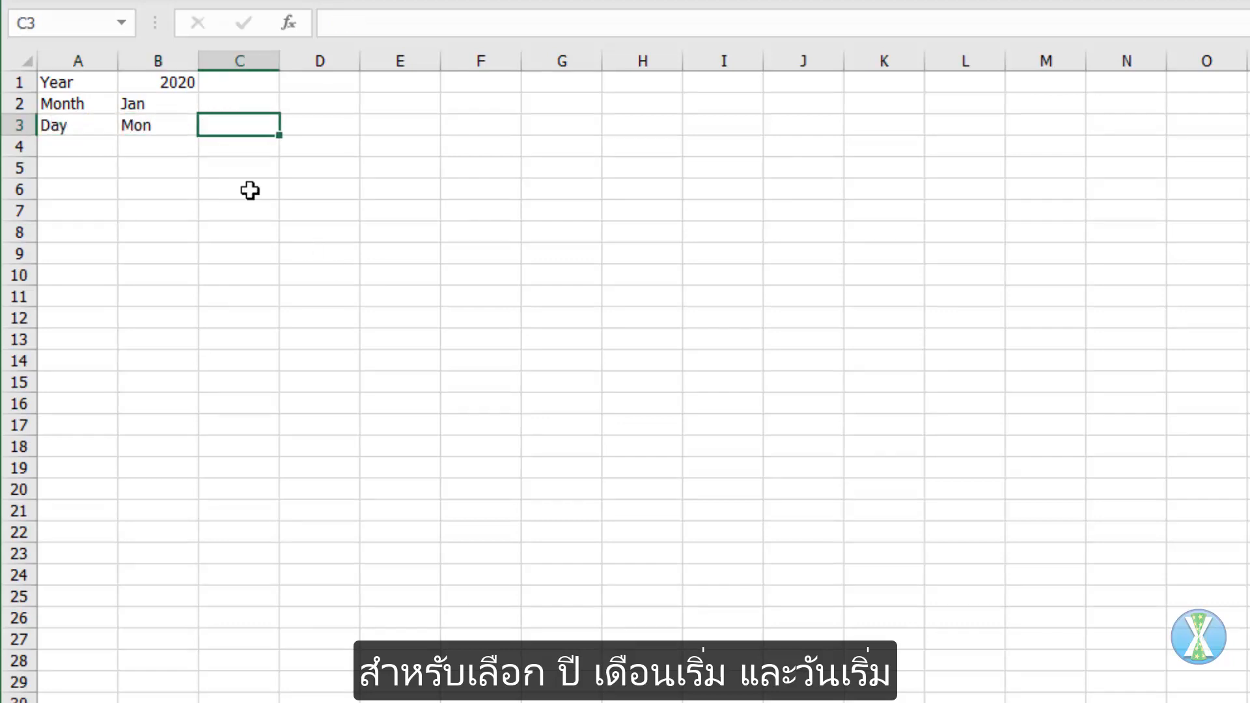
Step: Copy Jan and Mon to D2:D3 and extend them into month names through Dec and weekdays through Sun, clearing the surplus weekdays
drag(166, 106, 167, 126)
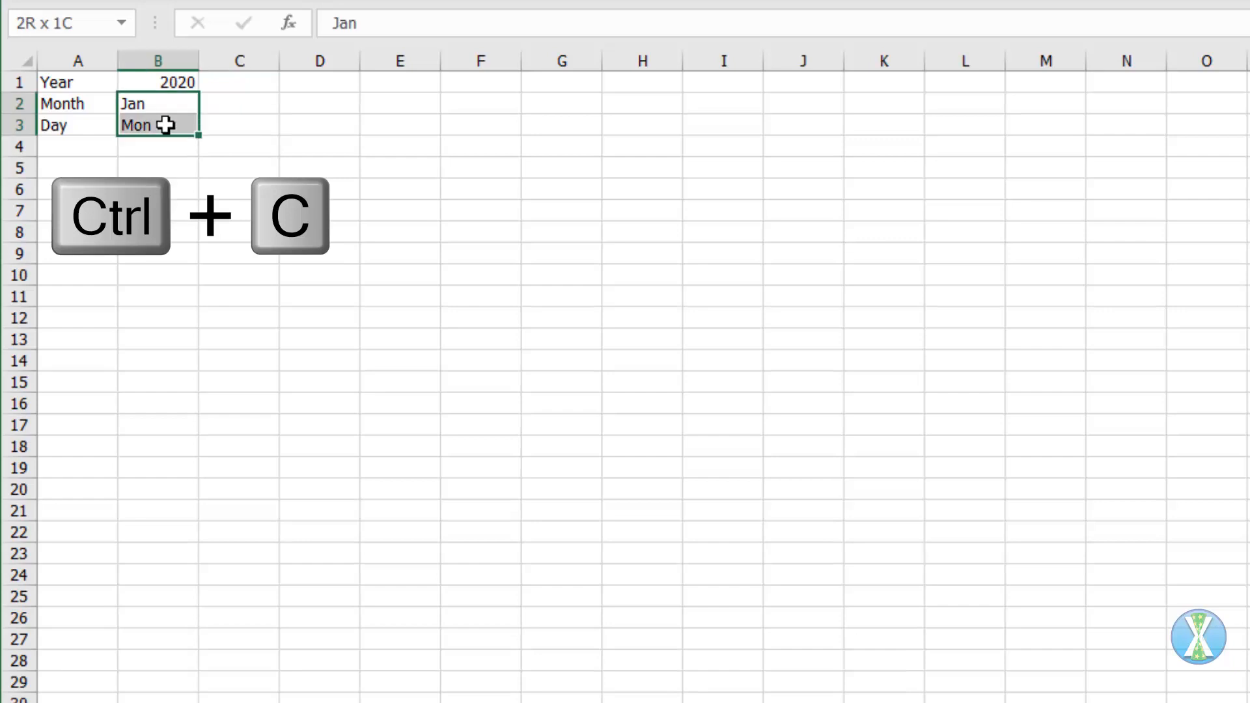
key(ctrl+c)
click(320, 105)
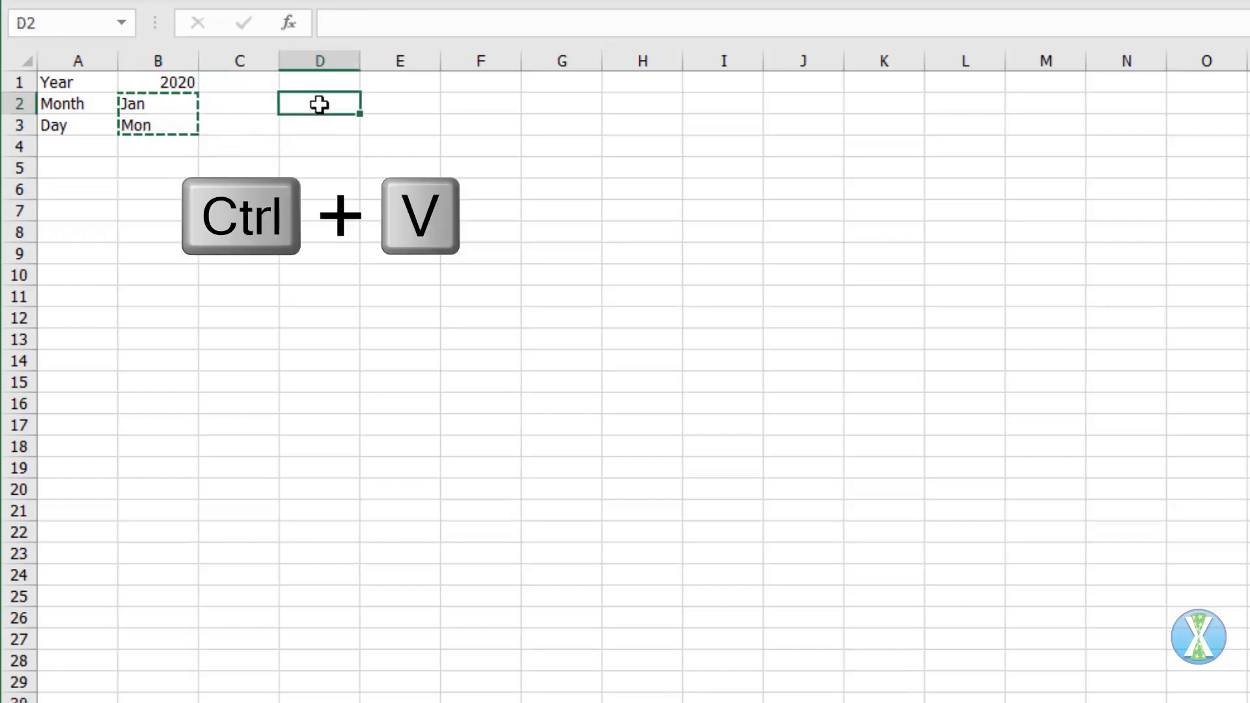
key(ctrl+v)
drag(360, 135, 873, 129)
key(Delete)
Step: Enter =MATCH(B2,D2:O2,) in C2 and fill it down to C3 to get the month and weekday numbers
click(230, 104)
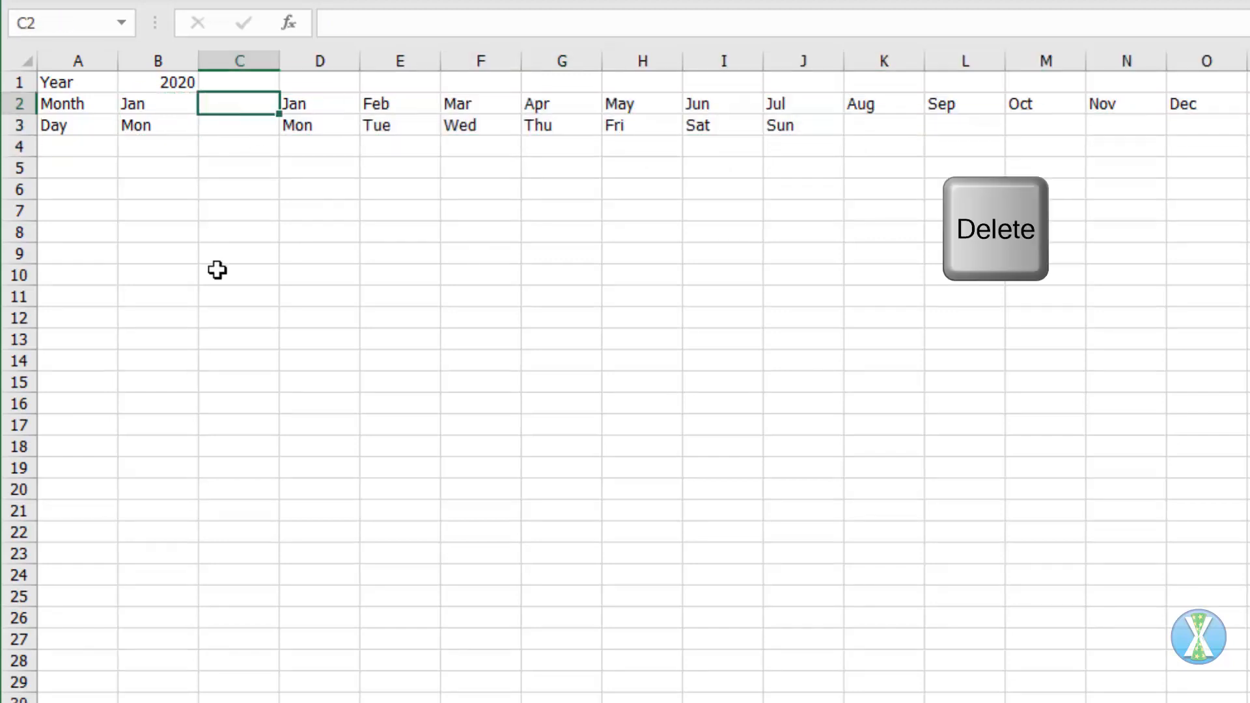
text(=match)
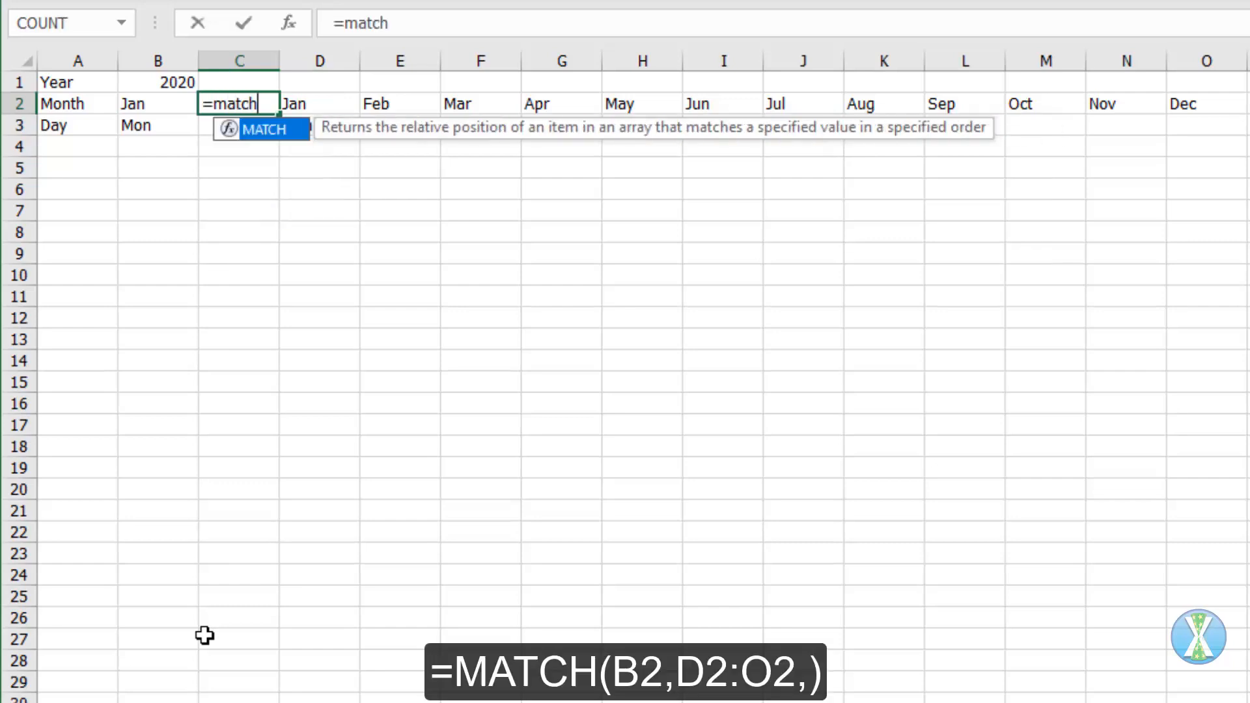
key(Tab)
key(Left)
text(,)
key(Right)
key(ctrl+shift+Right)
text(,)
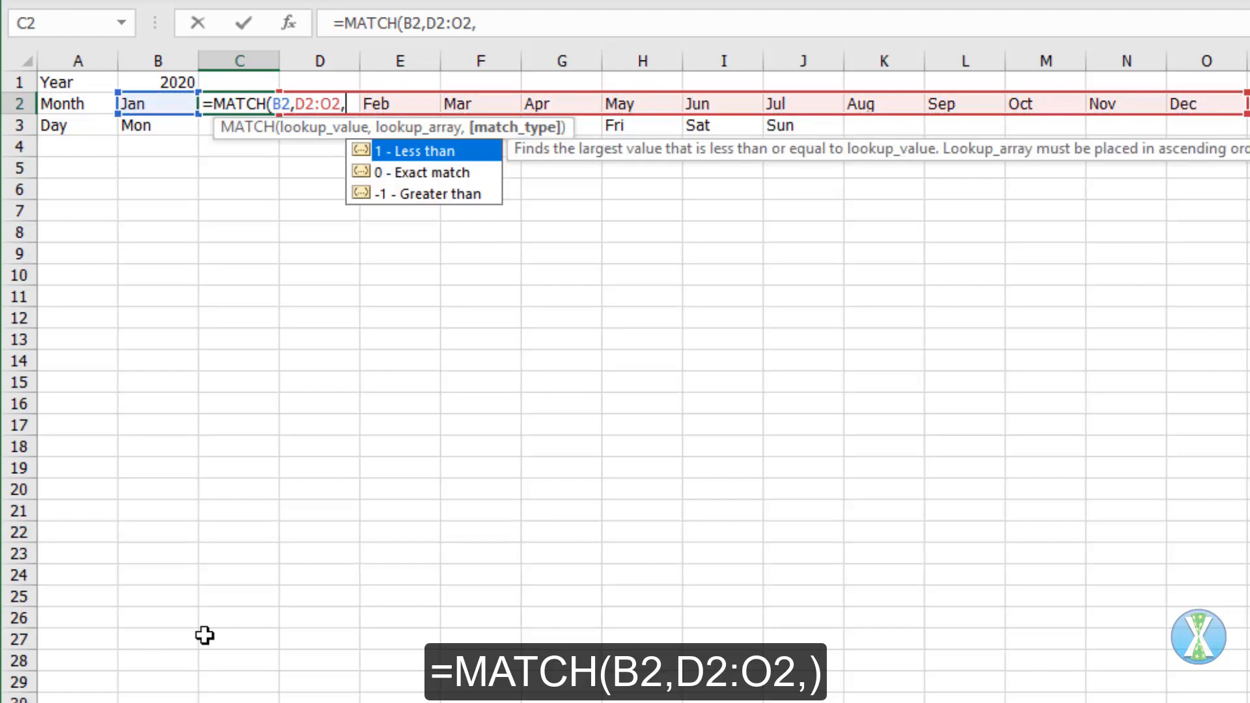
text())
key(ctrl+Return)
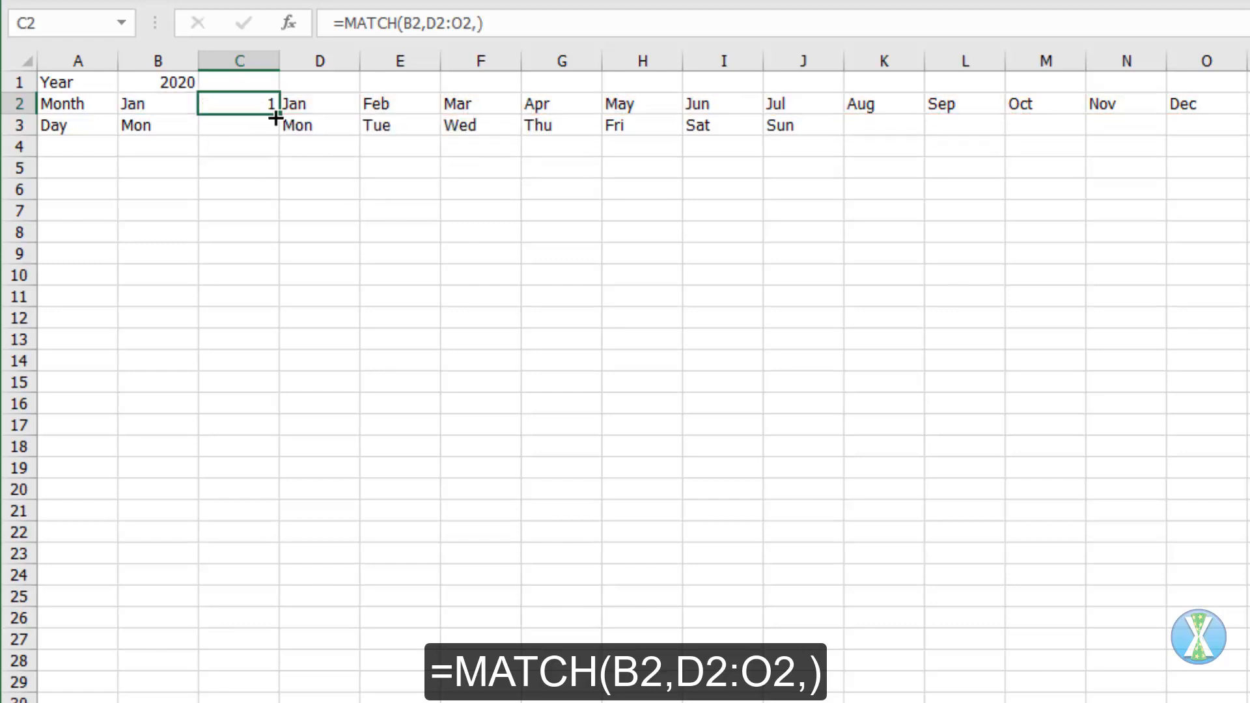
drag(278, 115, 276, 127)
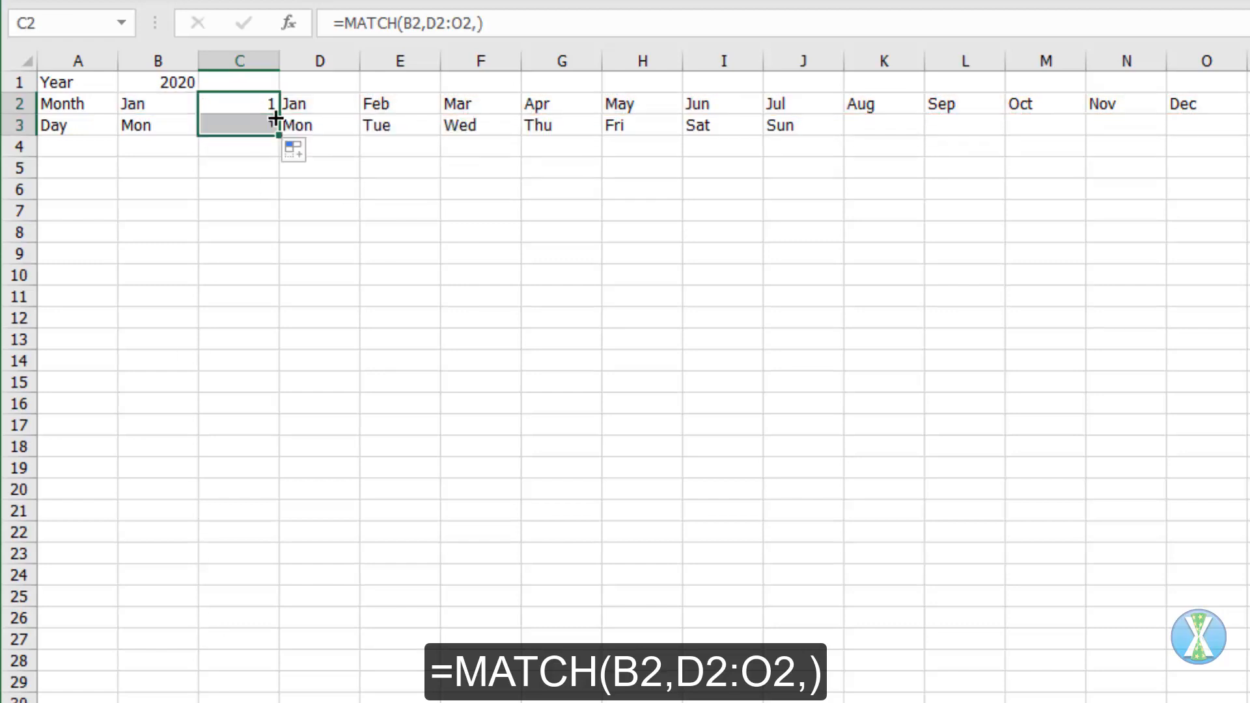
Step: Add the calendar headers Month in A5 and Year in B5
click(90, 171)
text(Month)
key(Tab)
text(Year)
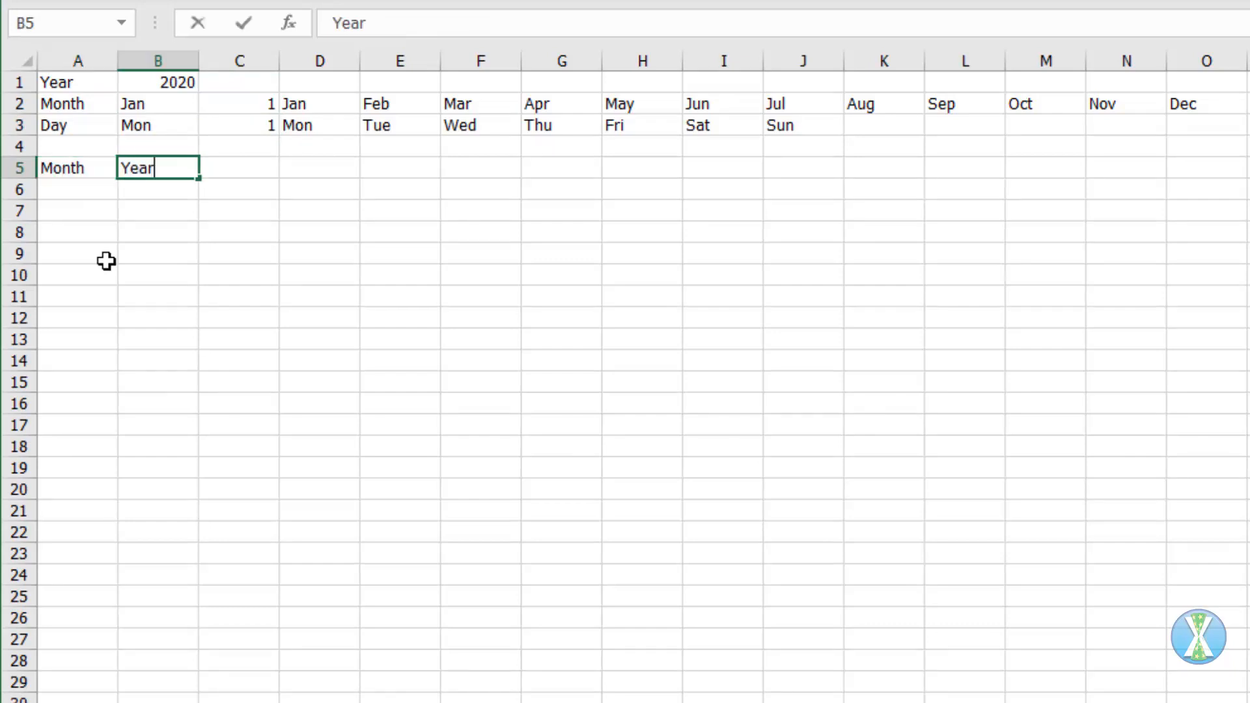
key(Tab)
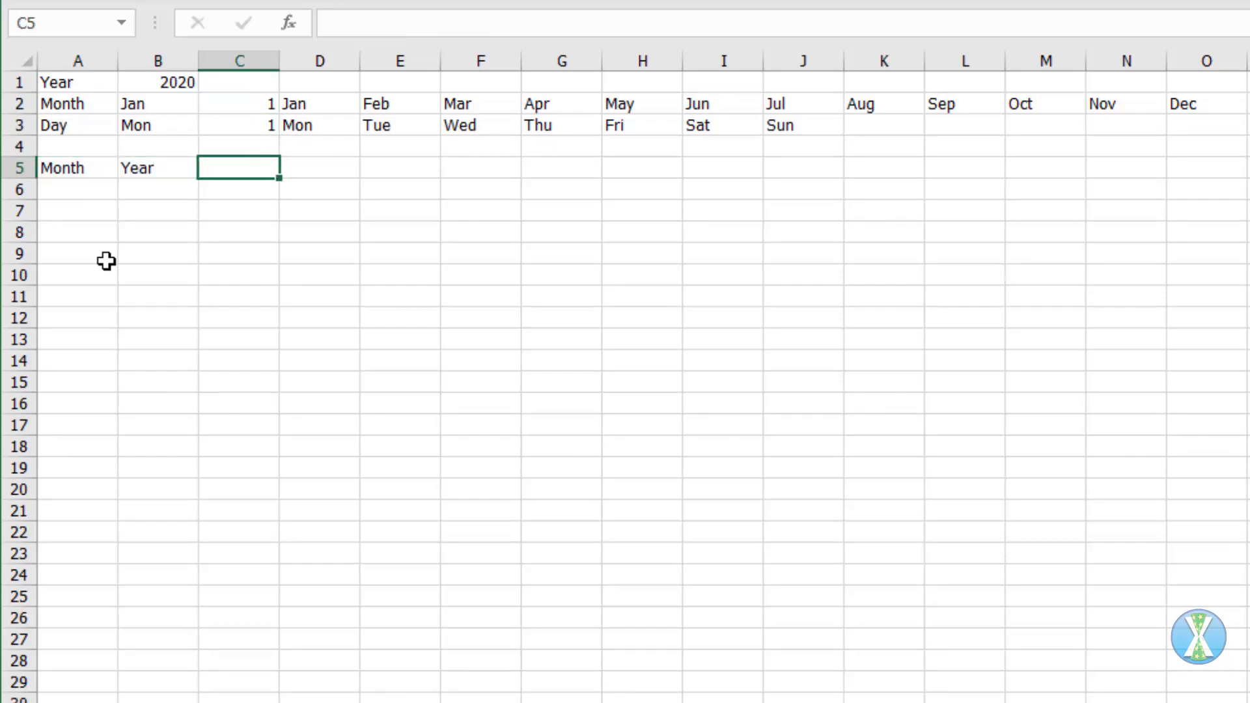
Step: Enter Mon in C5 and fill the repeating weekday names across row 5 to column AN
text(Mon)
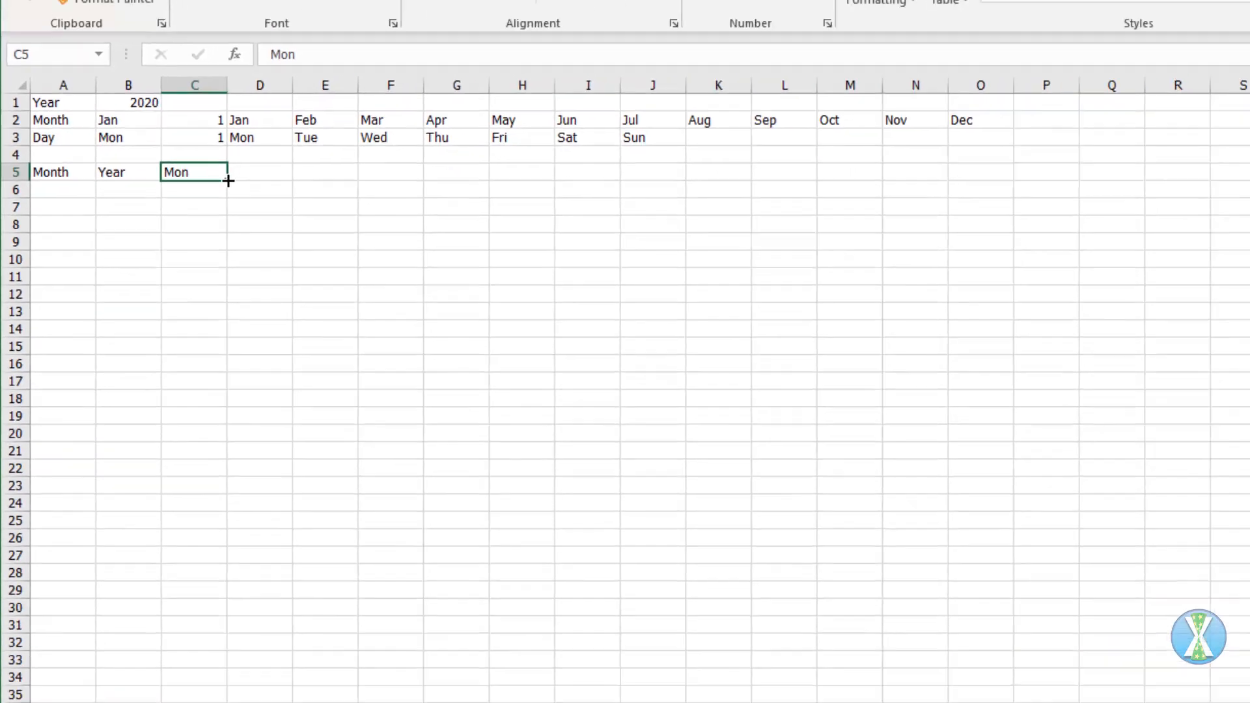
drag(279, 178, 1249, 182)
drag(1099, 183, 1209, 186)
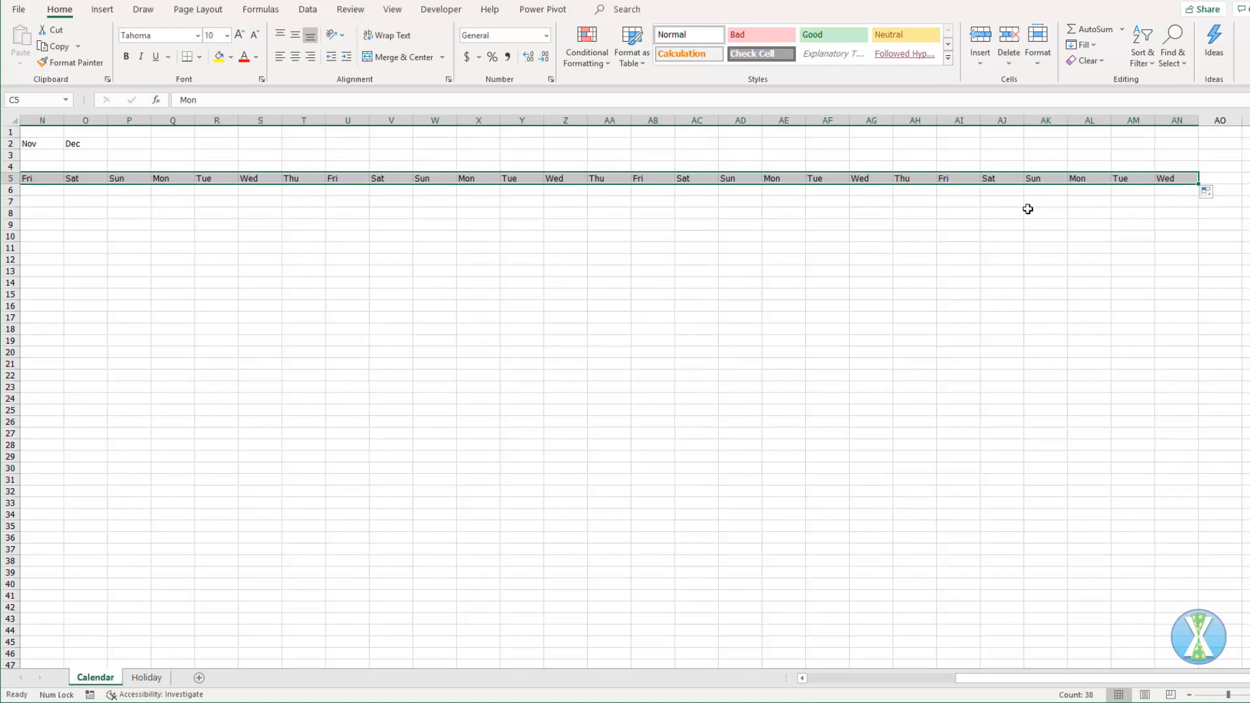
Step: Narrow columns C through AN to one uniform width that just fits the weekday names
key(ctrl+space)
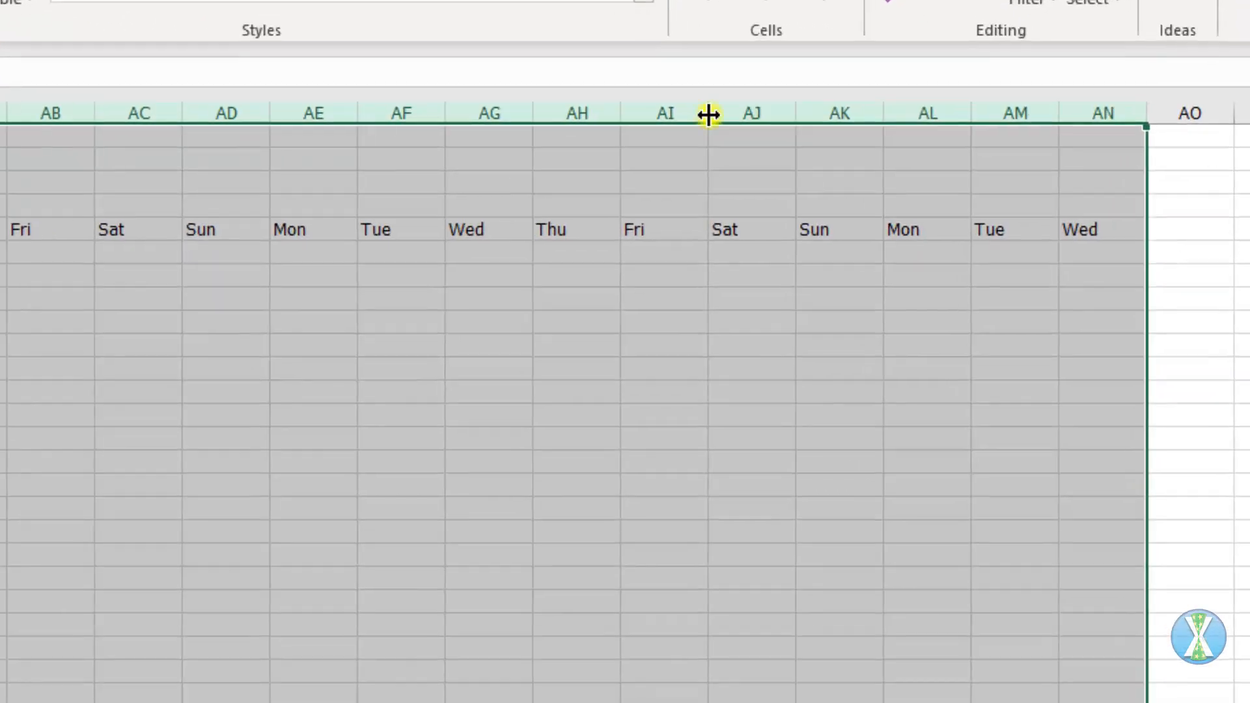
right_click(980, 120)
click(753, 502)
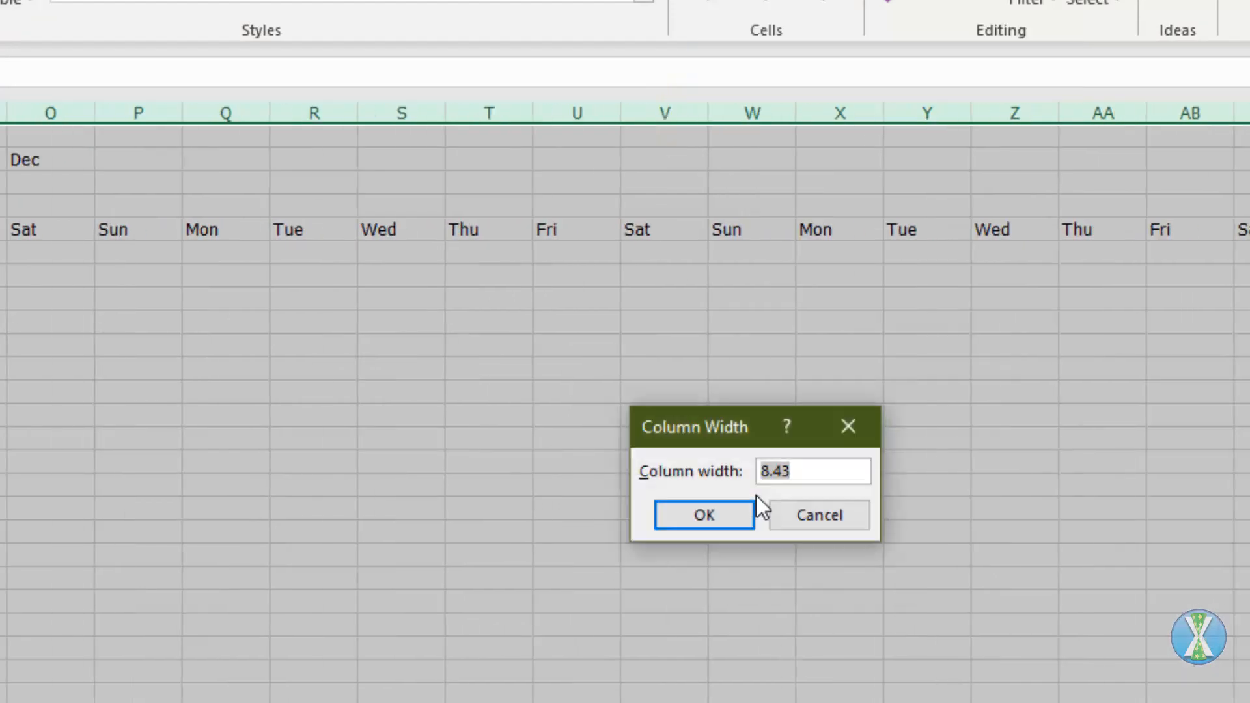
key(Return)
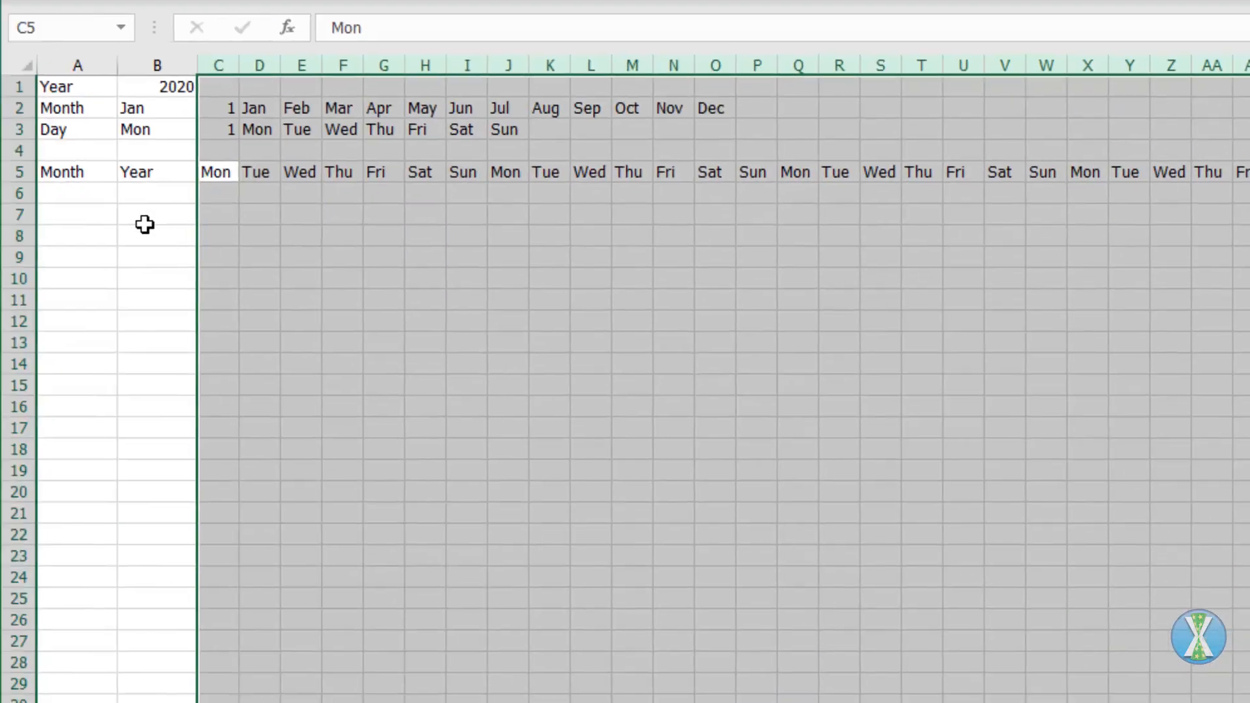
Step: Start a DATE formula in A6 using $B$1 as the year and $C$2 as the starting month
click(86, 193)
text(=date)
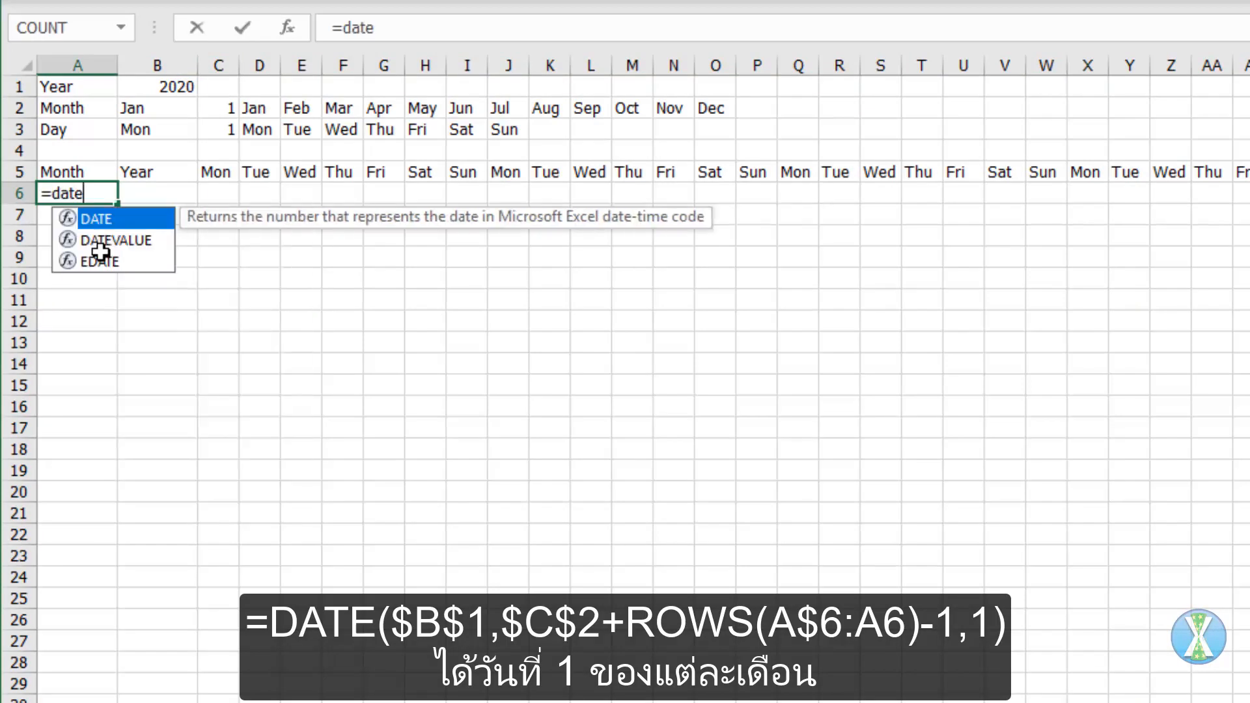
key(Tab)
key(Up)
key(Up)
key(Up)
key(Up)
key(Up)
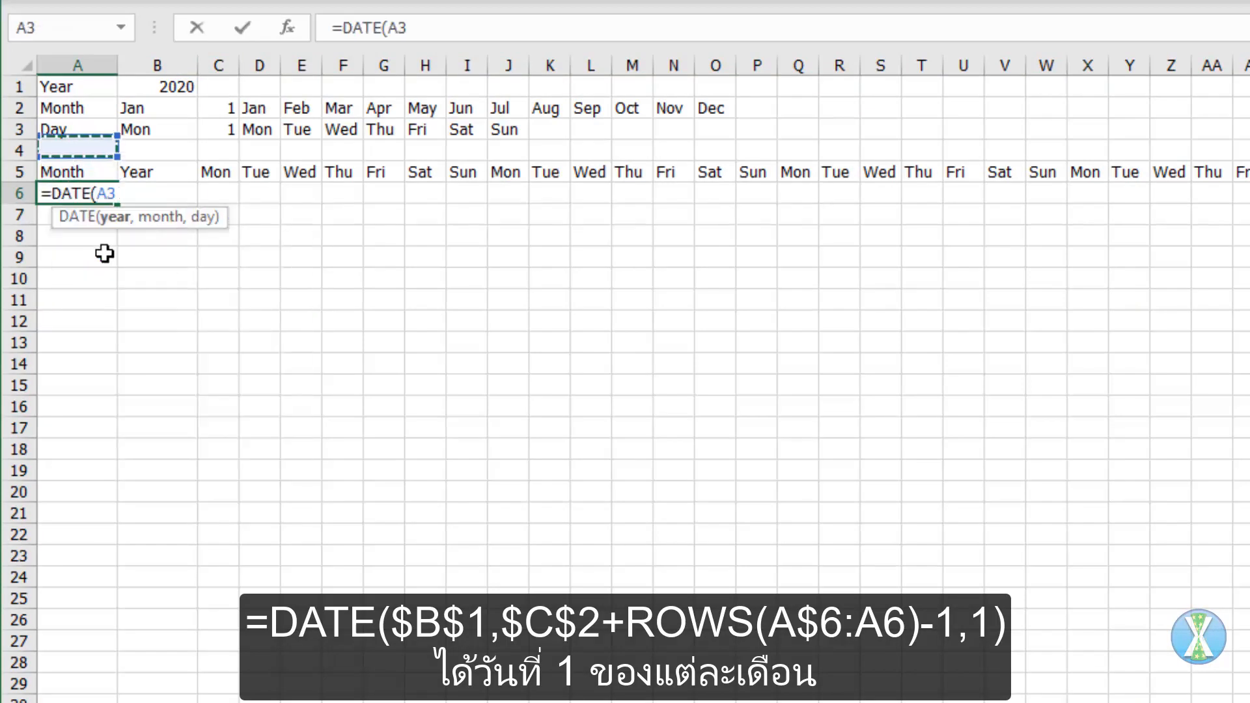
key(Right)
key(F4)
text(,)
key(Up)
key(Up)
key(Up)
key(Up)
key(Right)
key(Right)
key(F4)
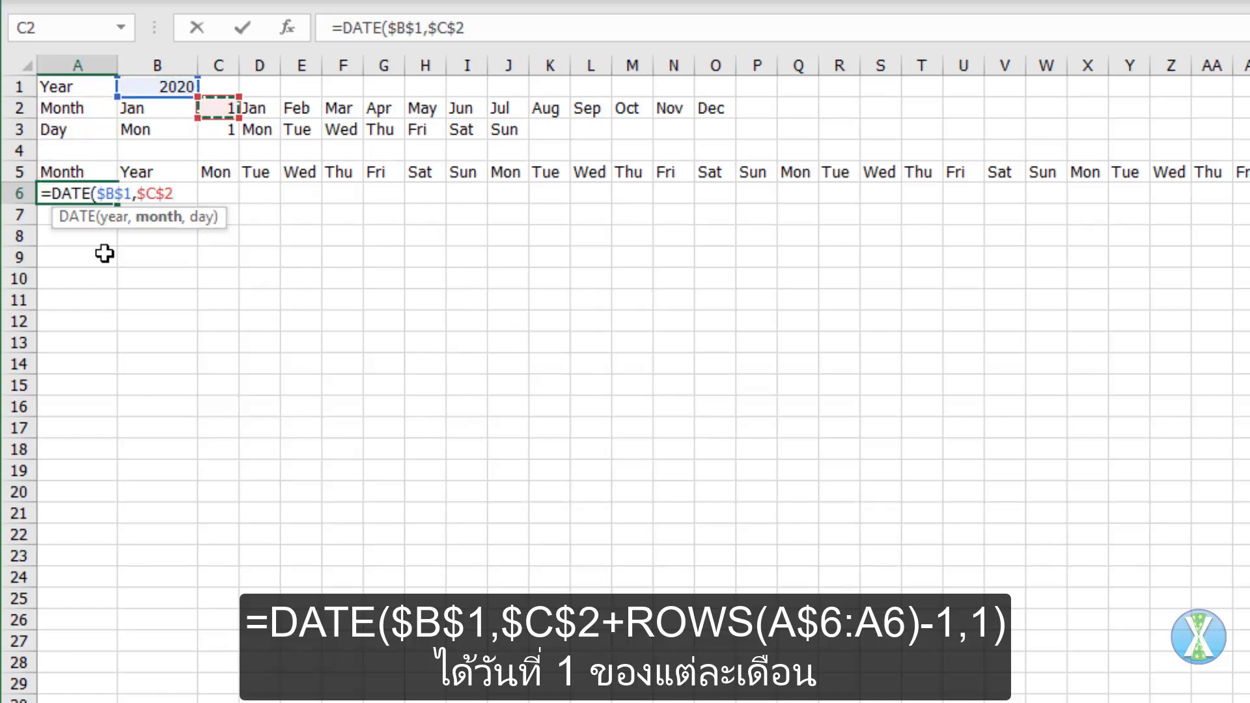
Step: Complete the A6 formula as =DATE($B$1,$C$2+ROWS(A$6:A6)-1,1) and fill it down to A17
text(+rows)
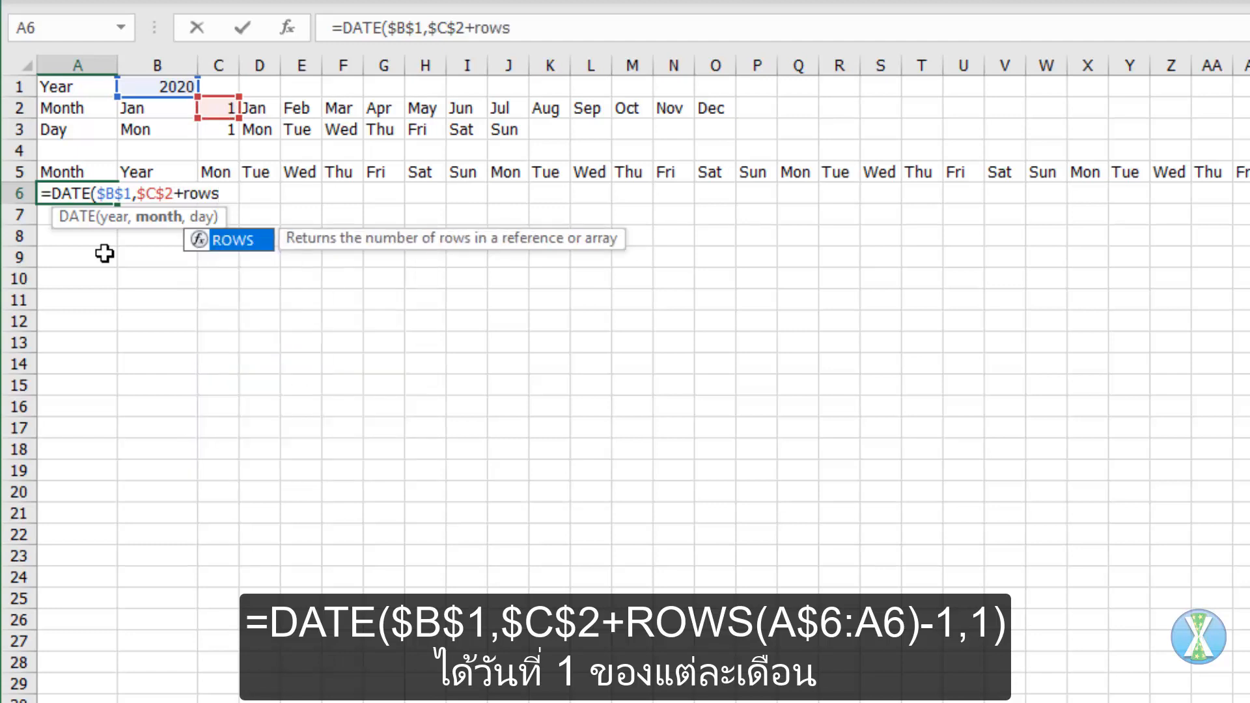
text((a6)
key(F4)
key(F4)
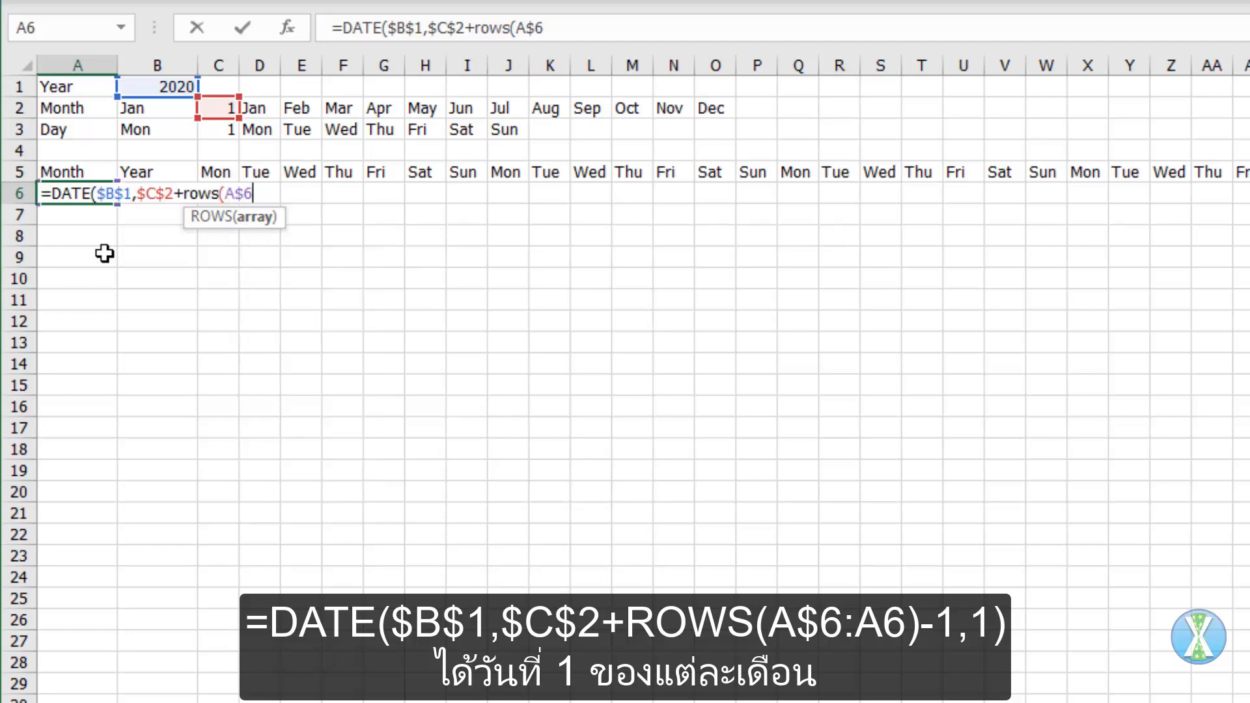
text(:a6)-1,1)
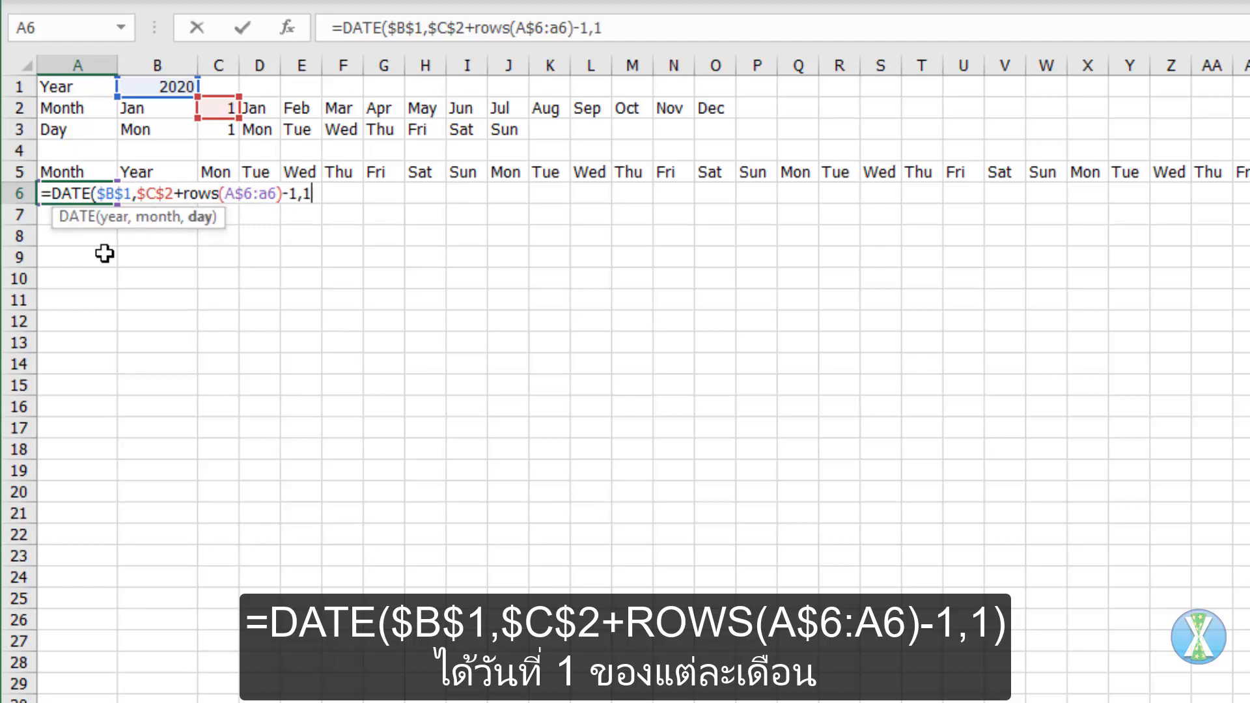
text())
key(ctrl+Return)
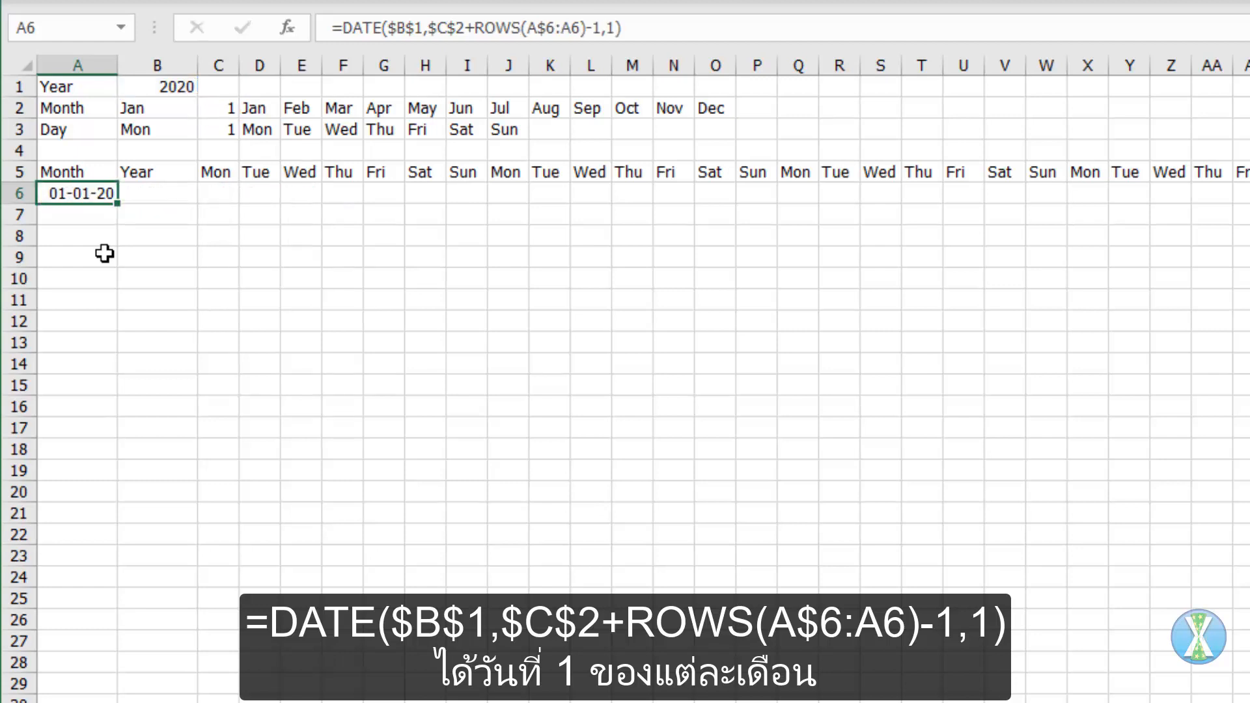
drag(117, 215, 100, 431)
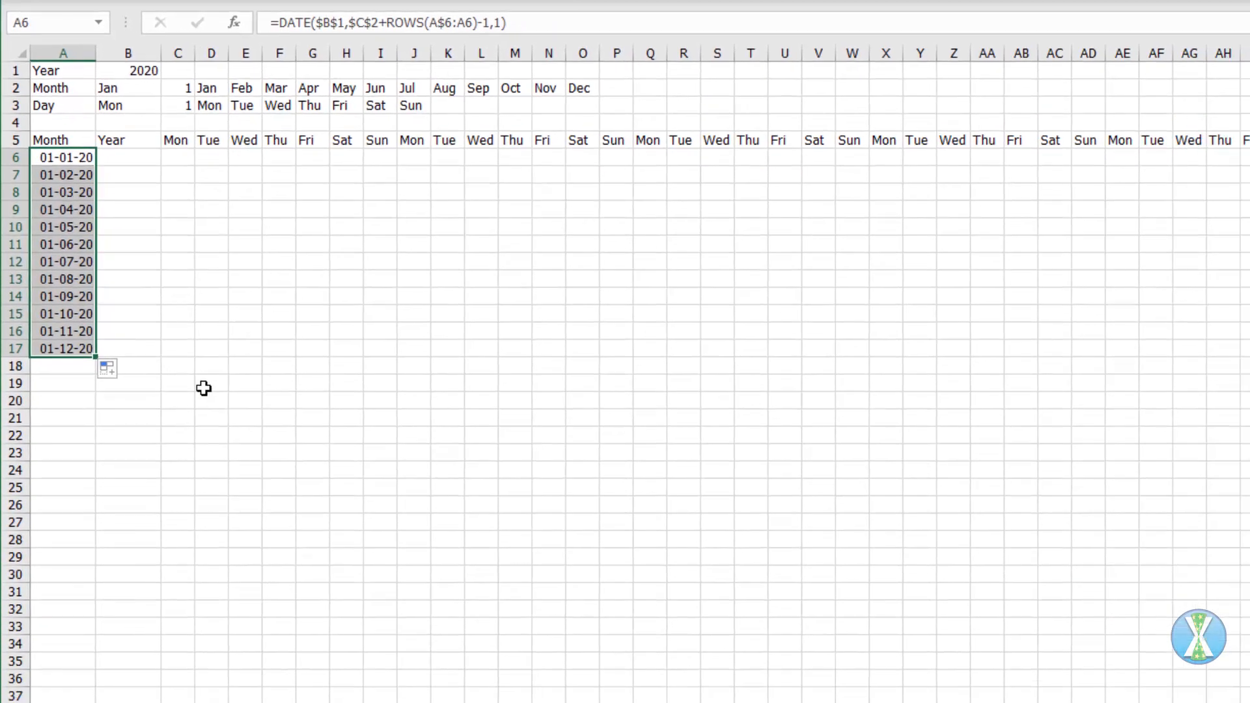
Step: Apply the custom number format mmm to A6:A17 so the dates show only their month names
key(ctrl+1)
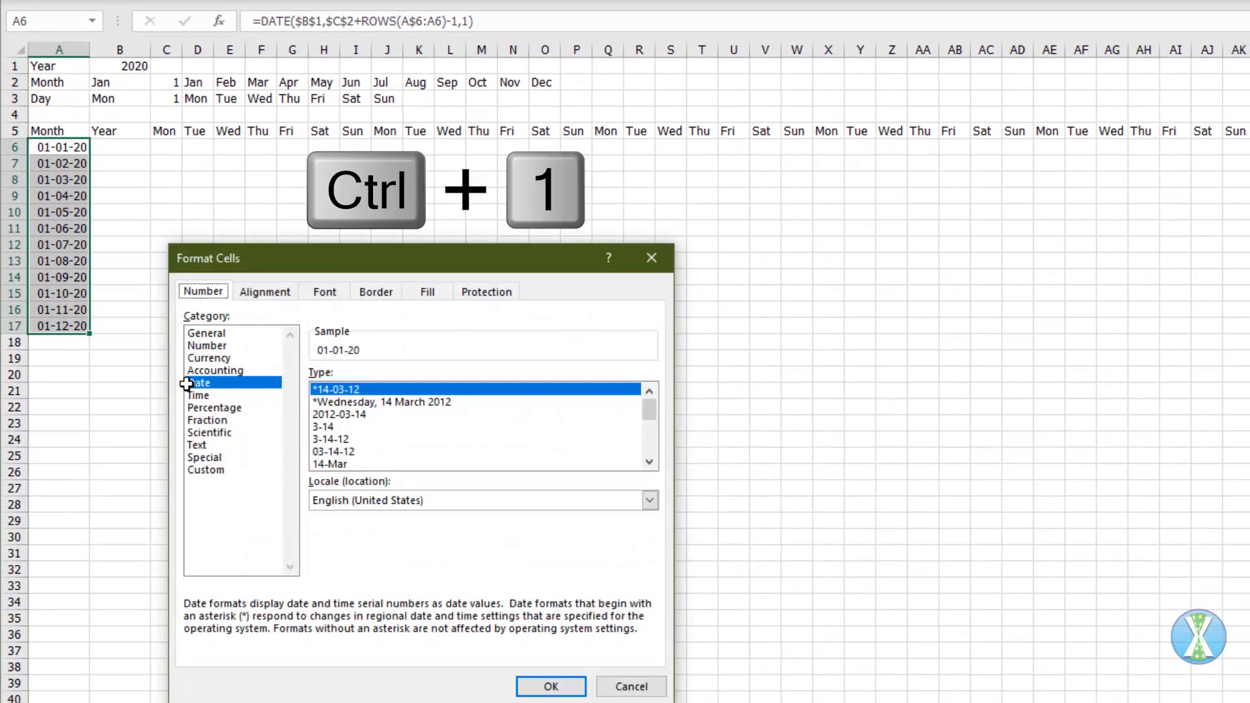
click(202, 469)
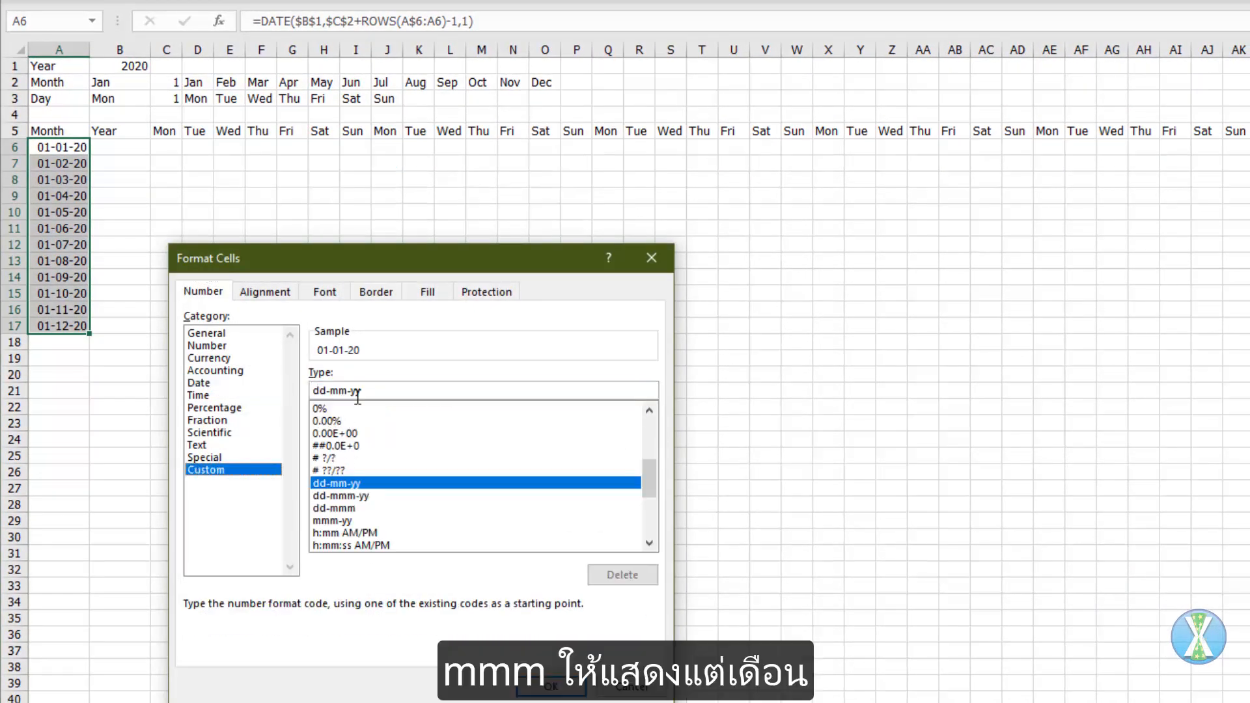
drag(364, 390, 312, 391)
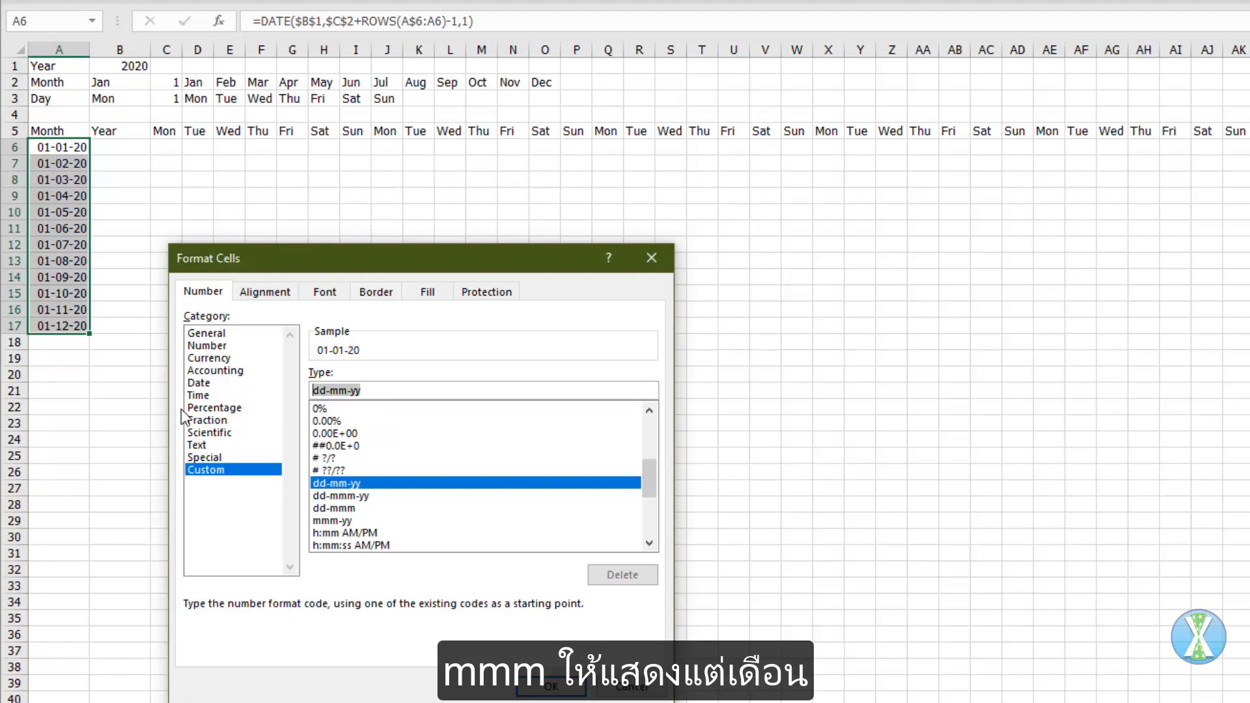
text(mmm)
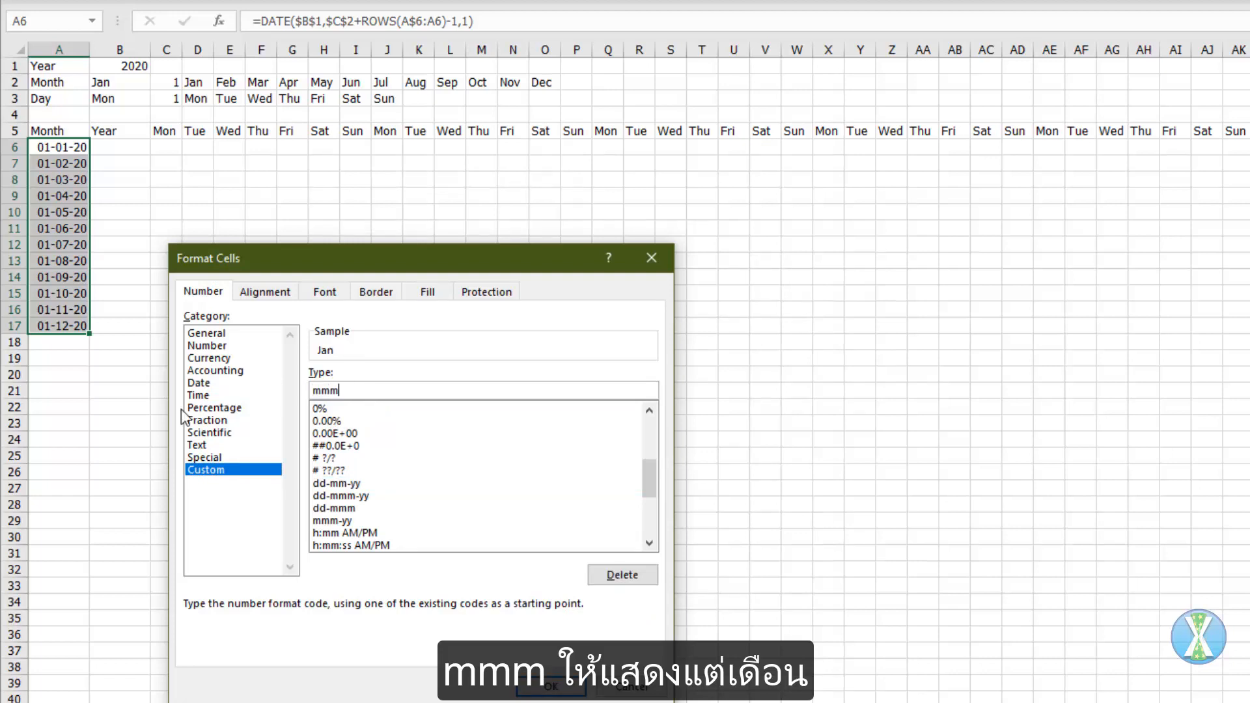
key(Return)
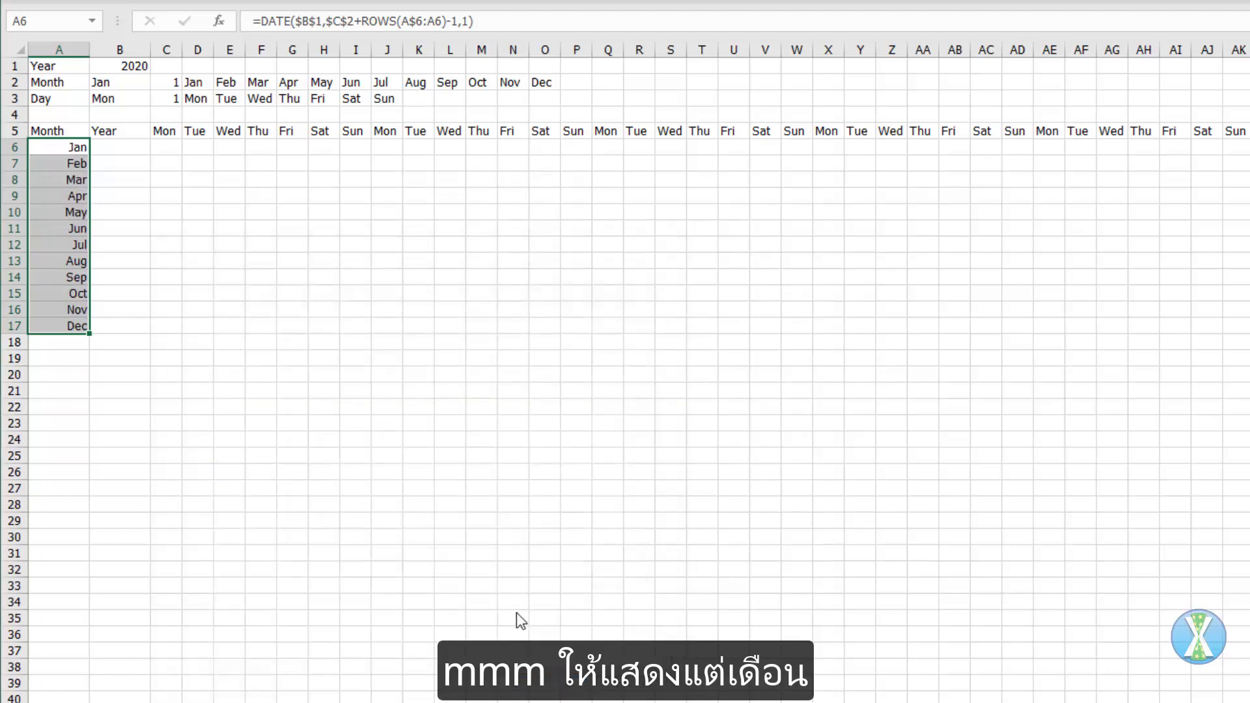
Step: Enter =YEAR(A6) in B6 and fill it down to B17
click(119, 147)
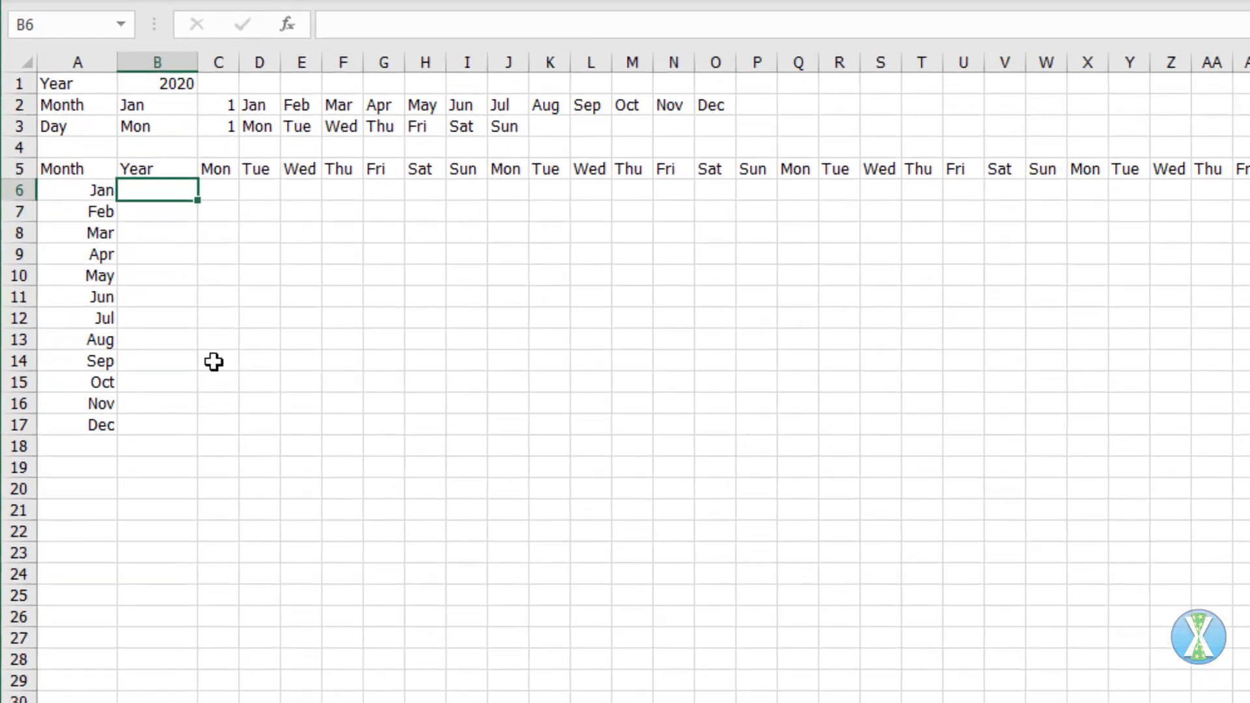
text(=yea)
key(Tab)
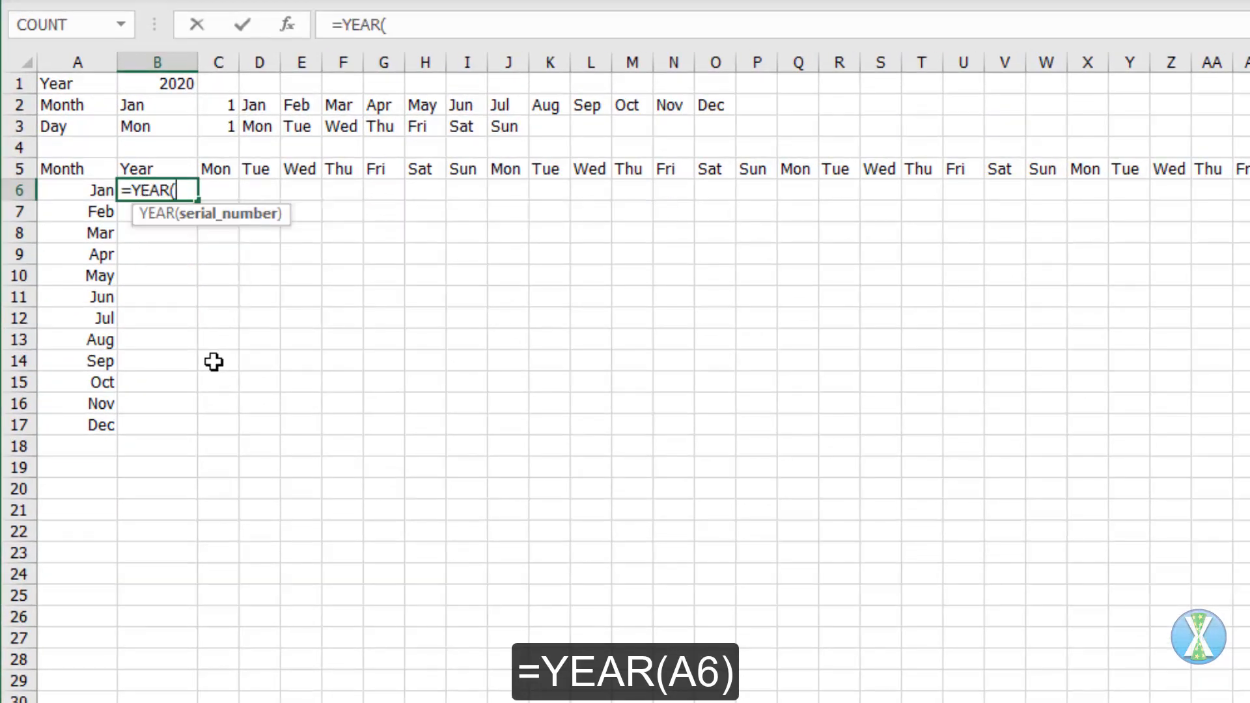
key(Left)
text())
key(ctrl+Return)
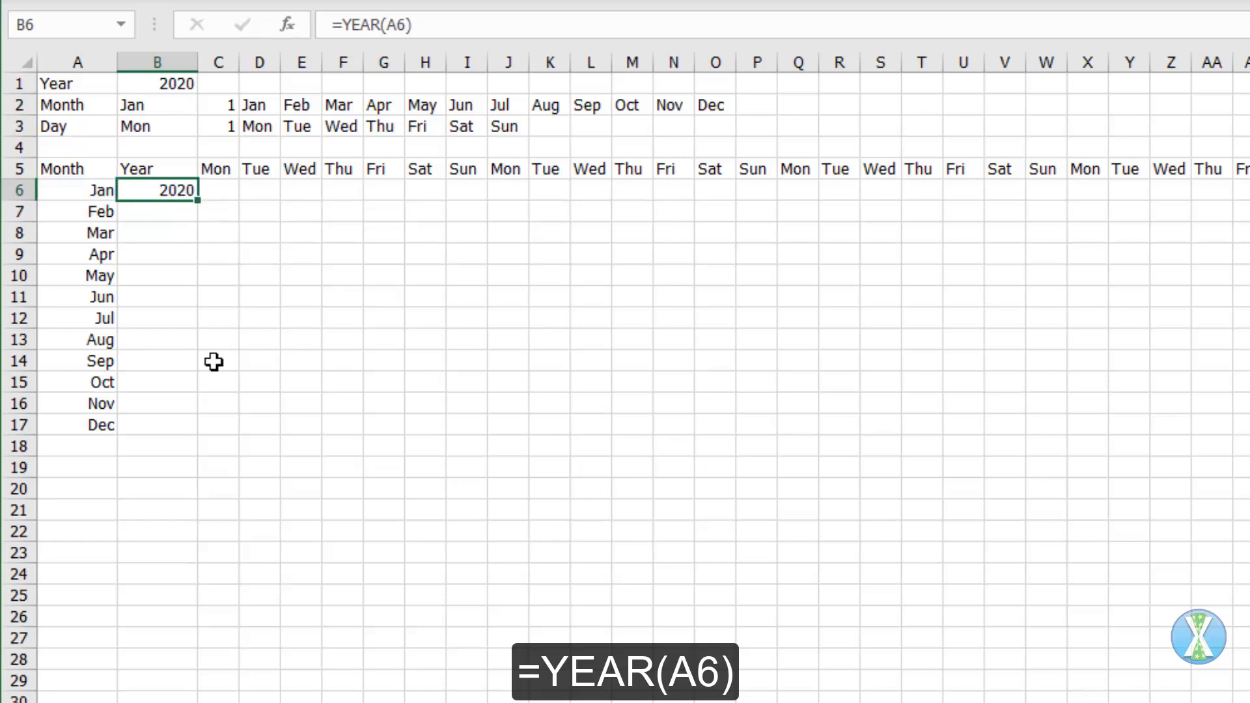
double_click(198, 201)
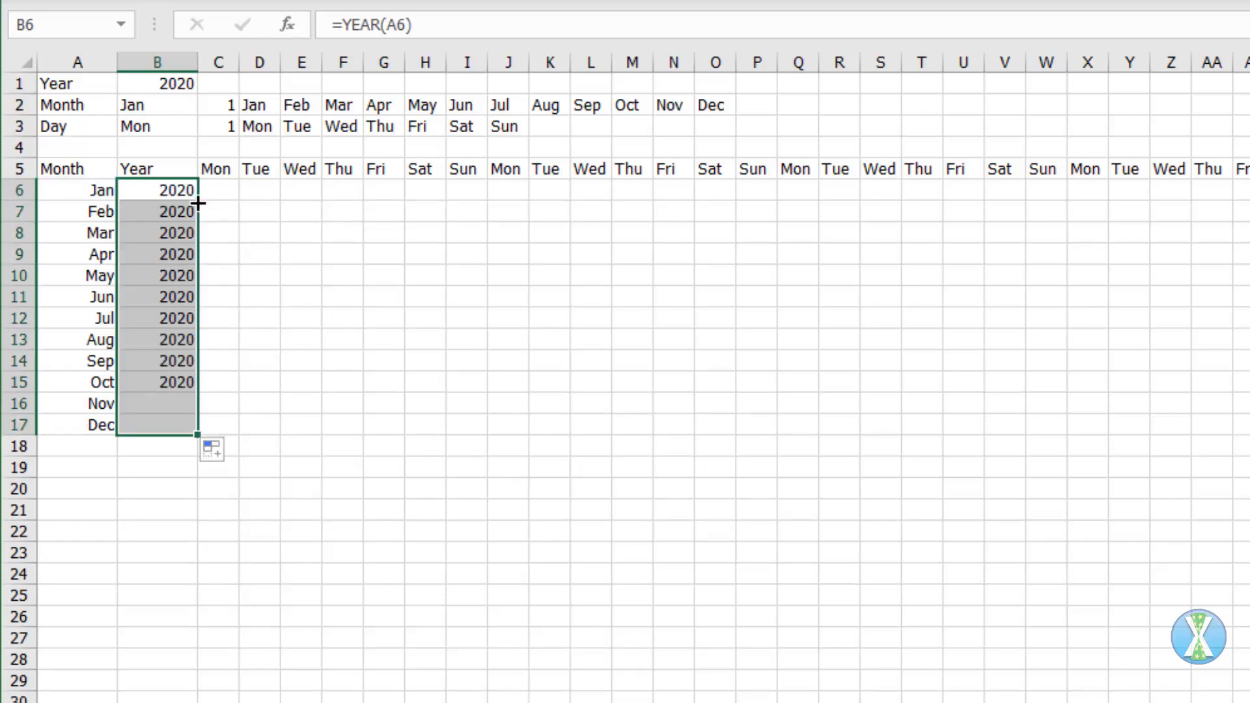
Step: Start a formula in C6 with the column-locked reference =$A6
click(220, 193)
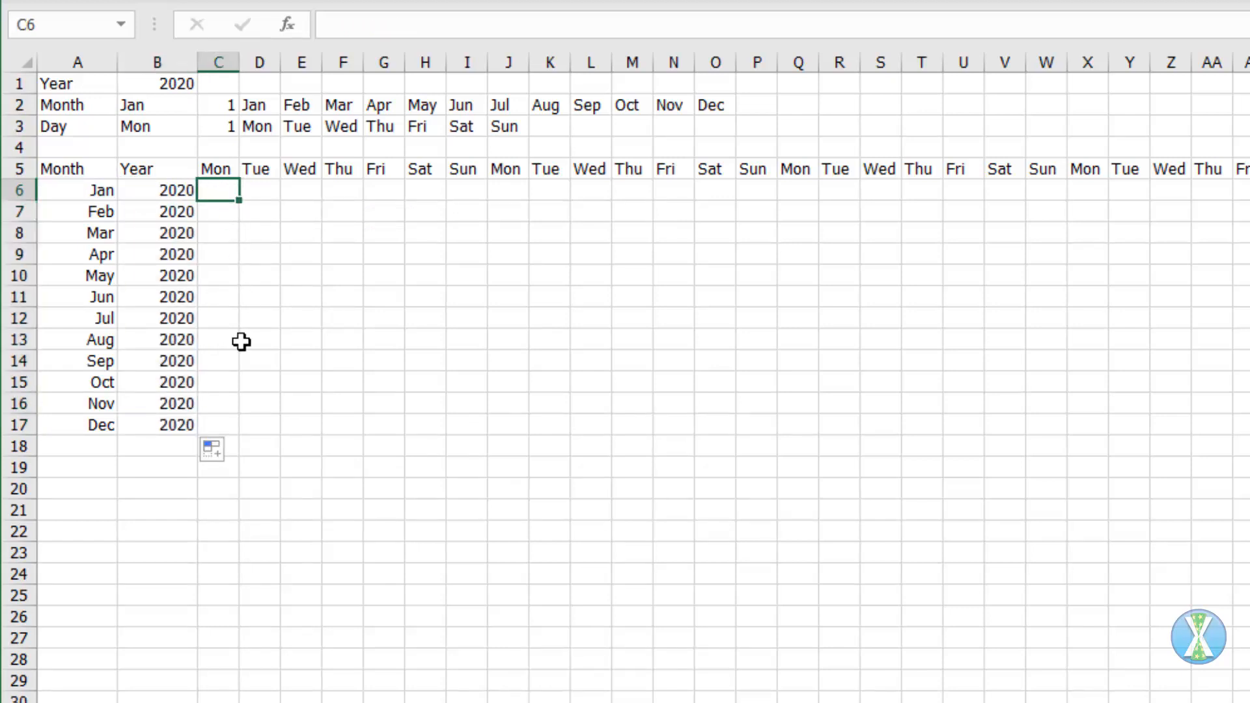
key(F2)
text(=)
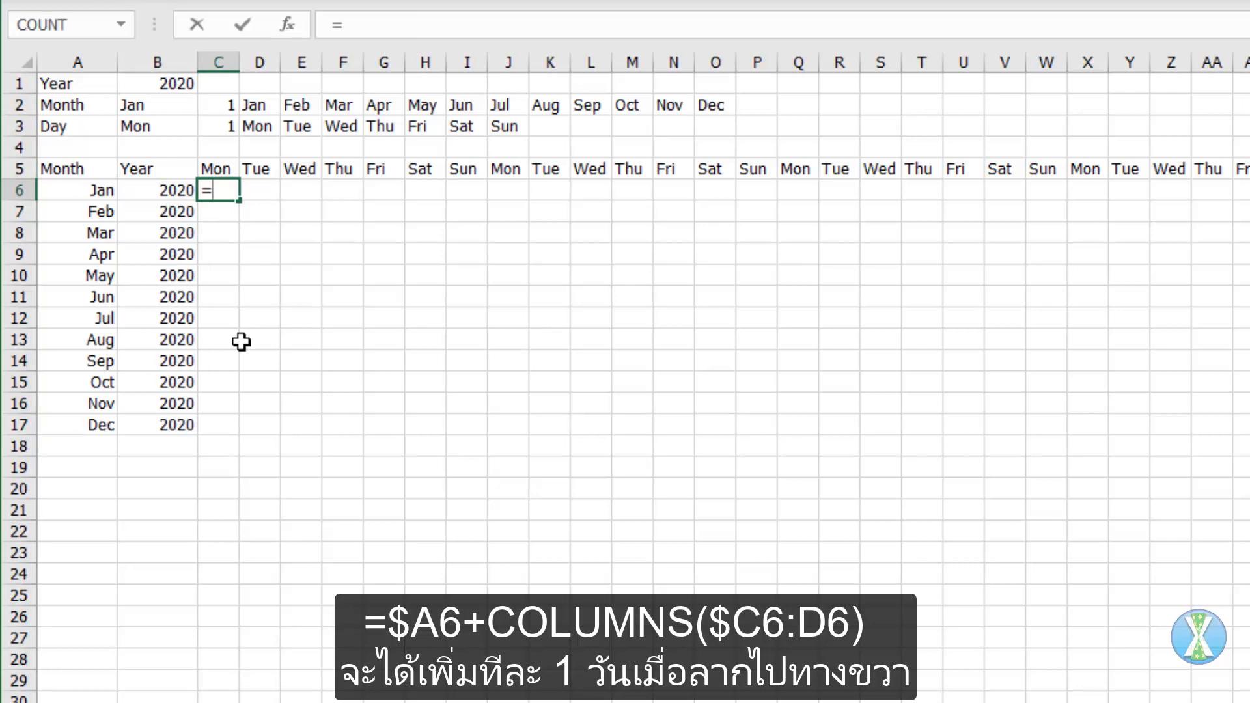
key(Left)
key(Left)
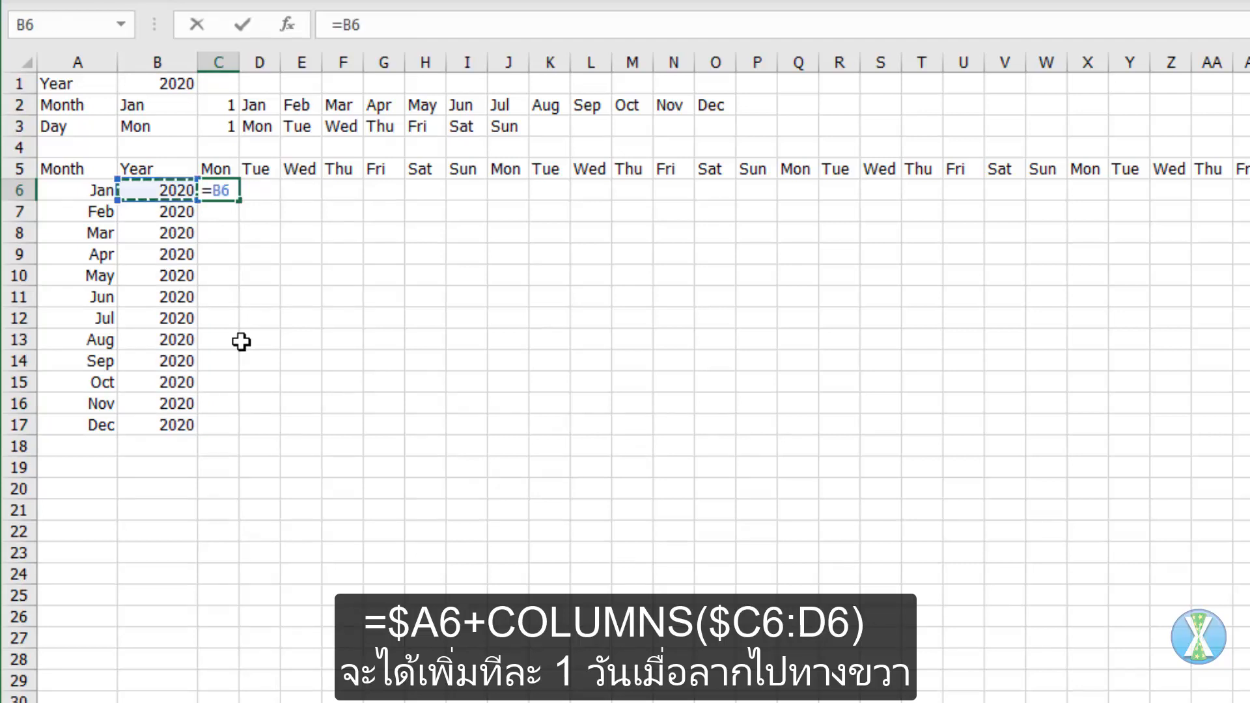
key(F4)
key(F4)
key(F4)
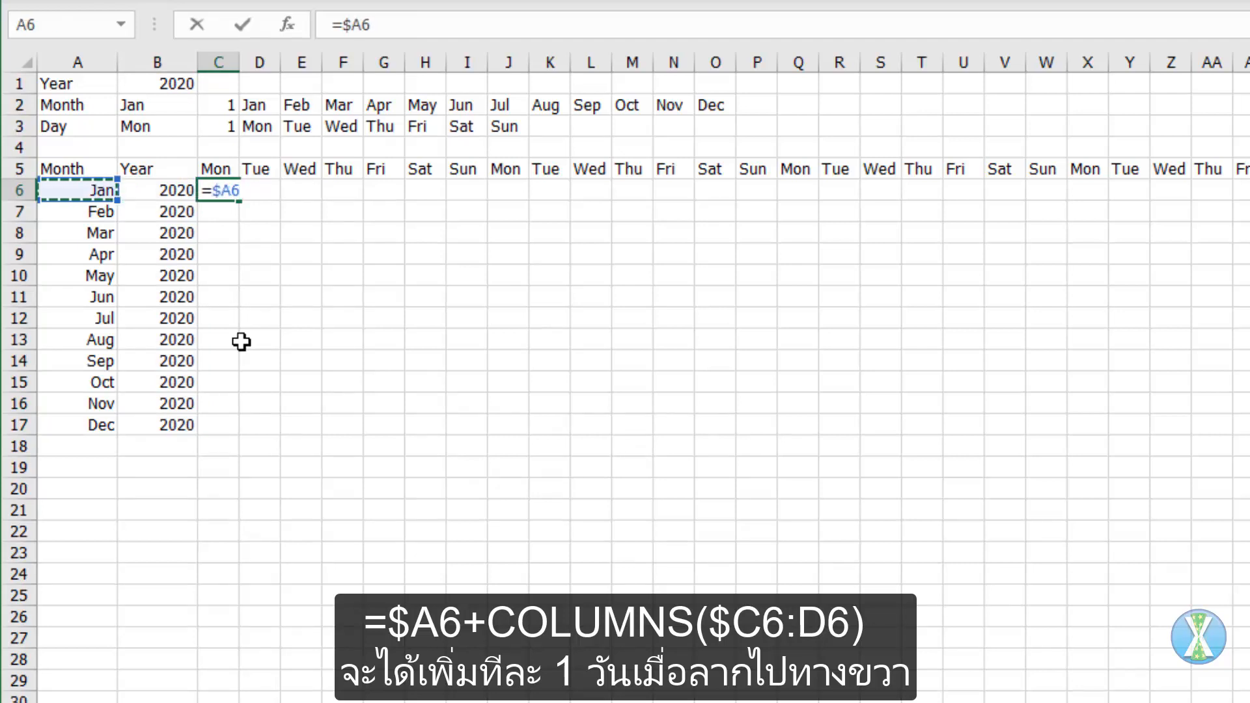
Step: Complete the C6 formula as =$A6+COLUMNS($C6:C6)
text(+columns)
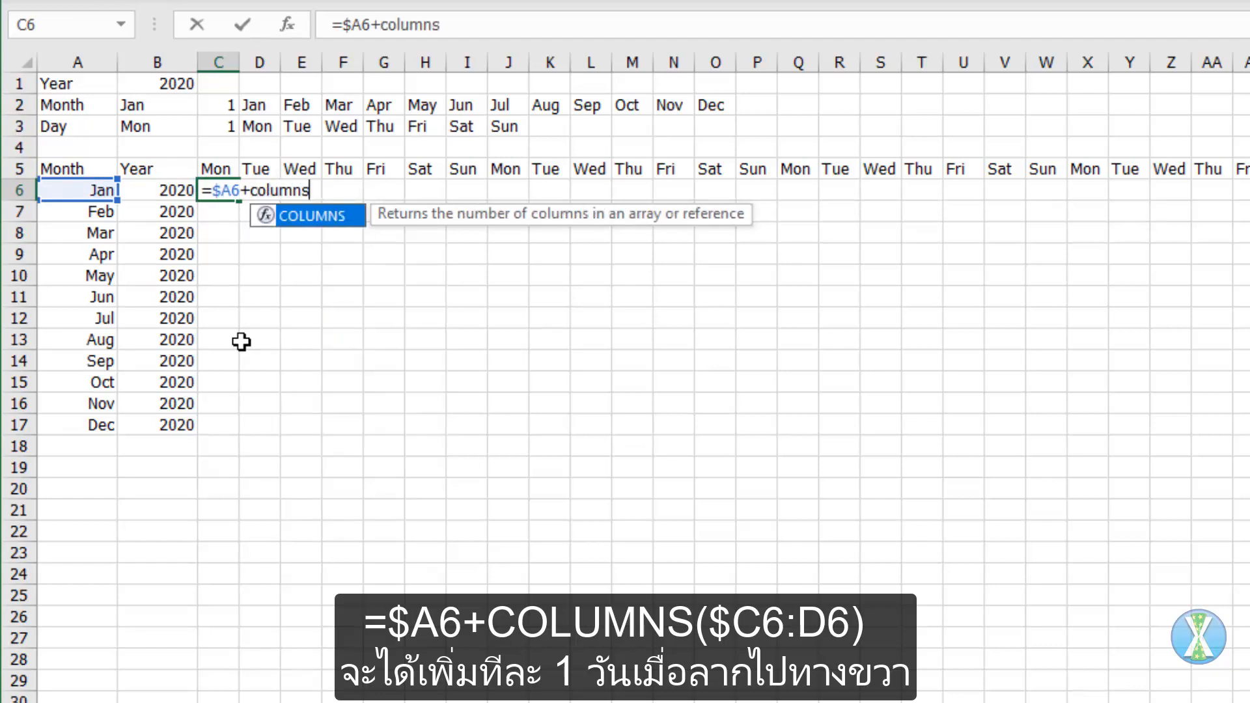
text((C6)
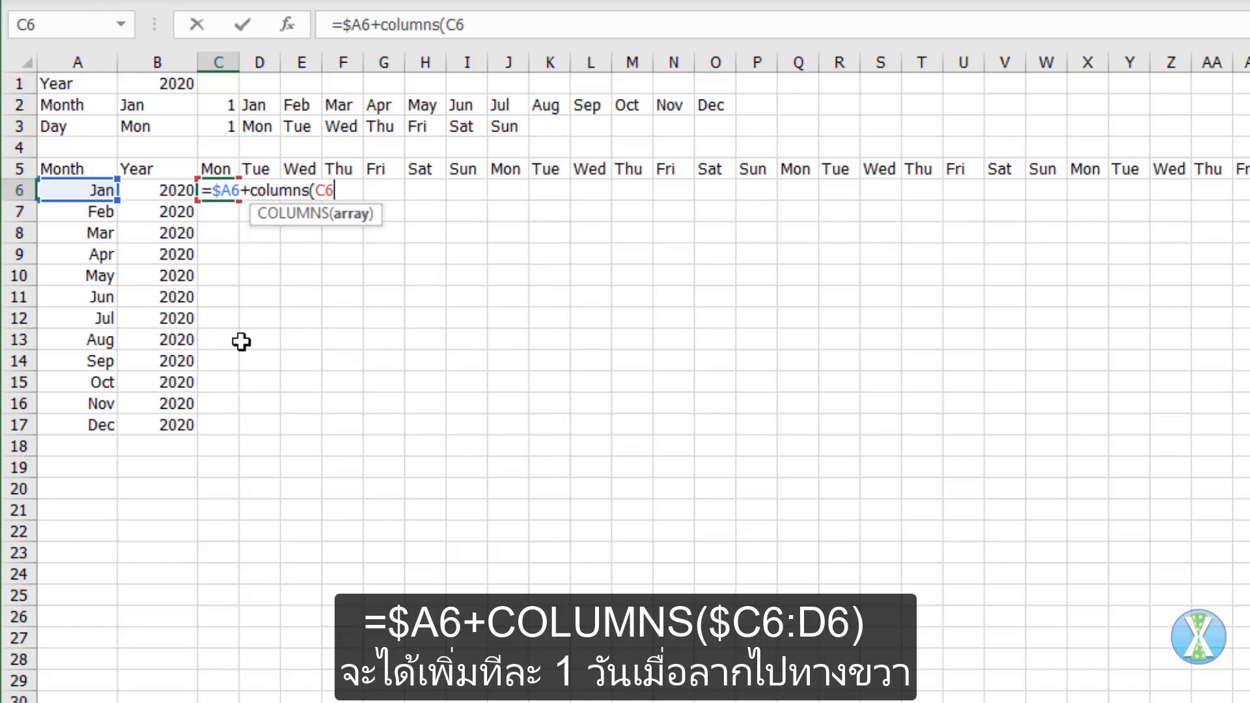
key(F4)
key(F4)
key(F4)
text(:C6)
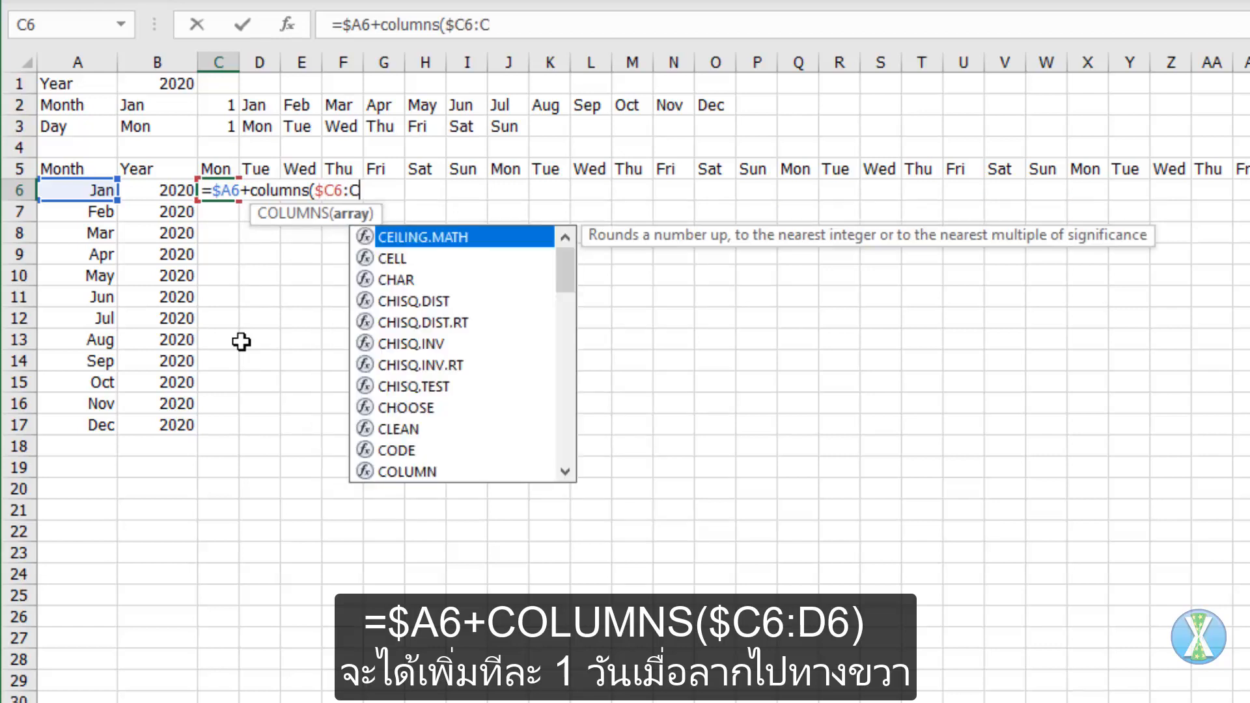
text())
key(ctrl+Return)
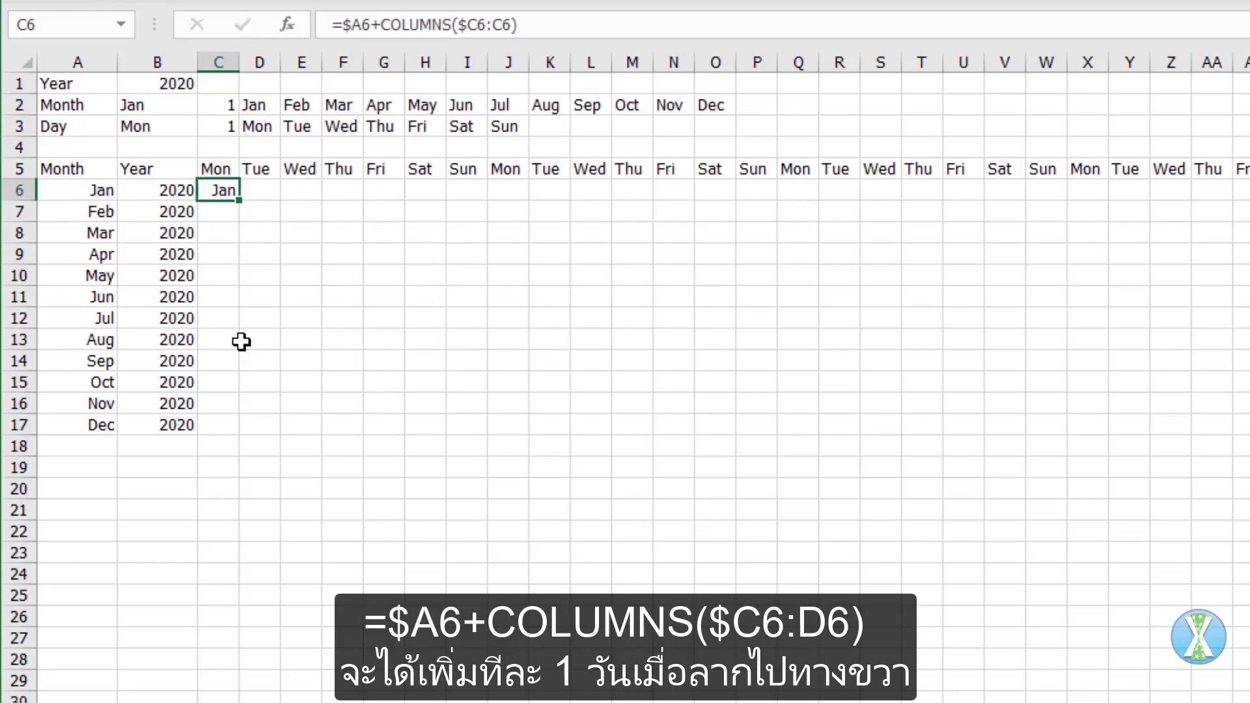
Step: Apply the custom number format d to C6 and fill the cell across to G6
key(ctrl+1)
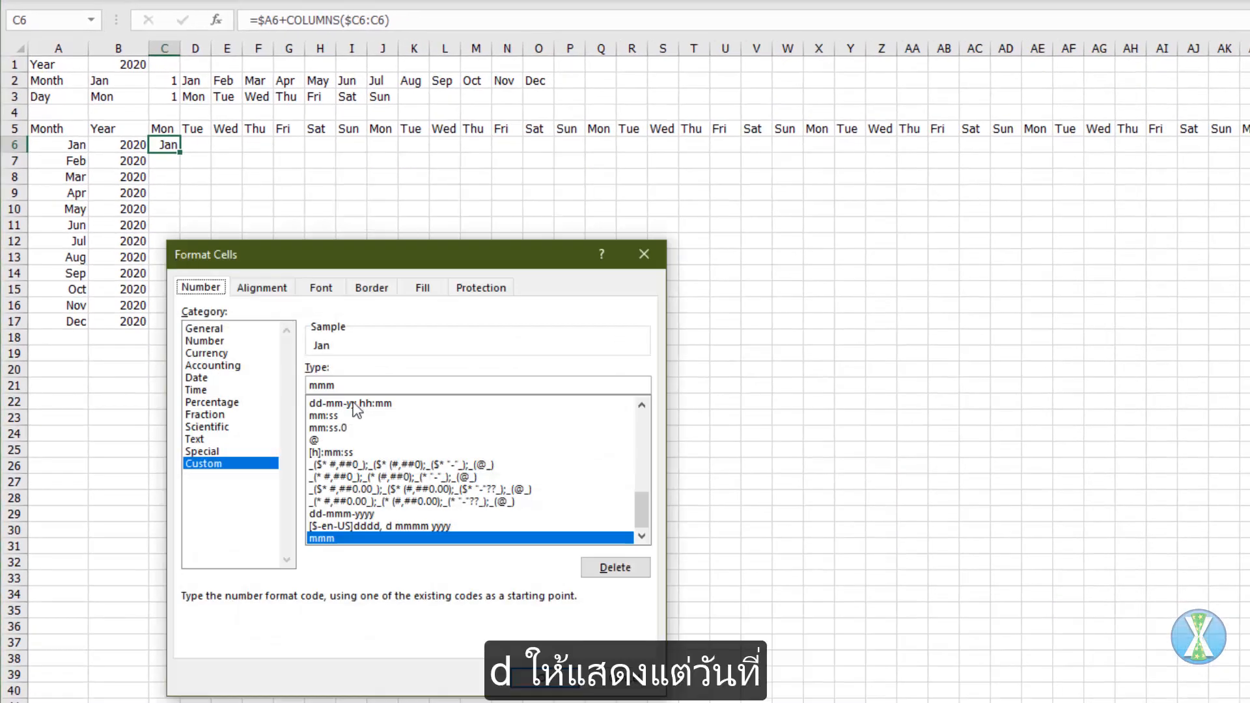
double_click(311, 385)
text(d)
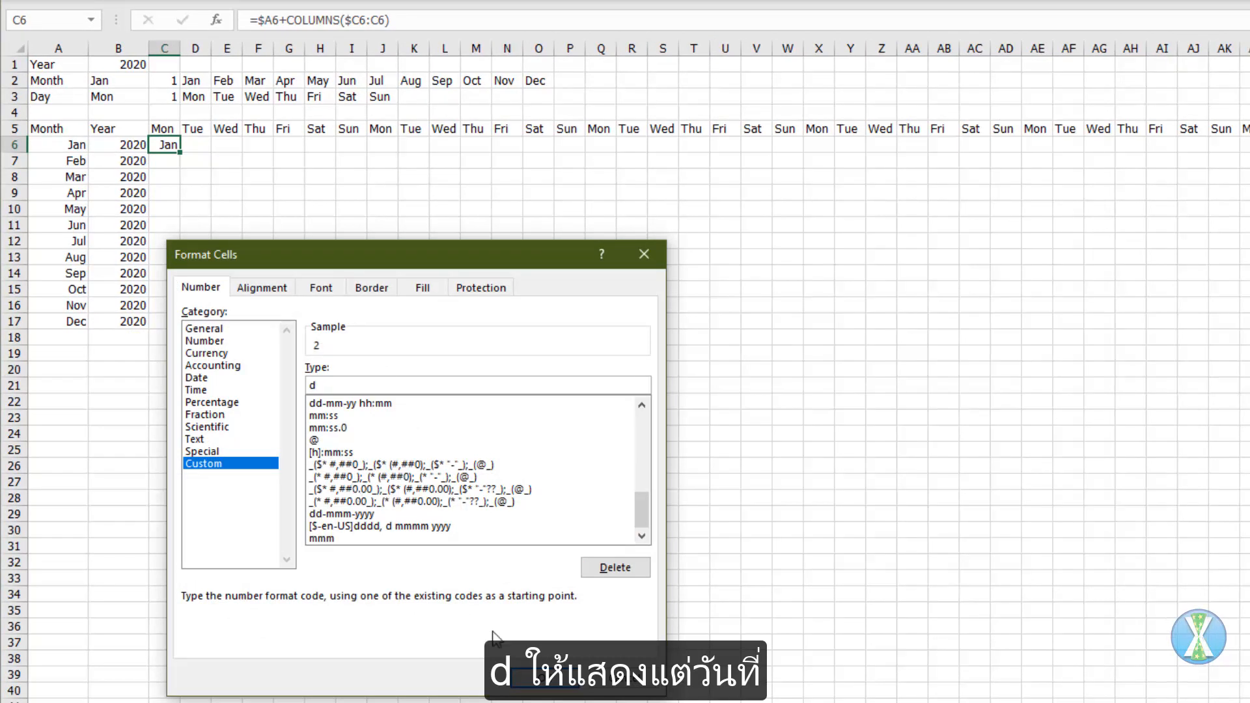
click(544, 677)
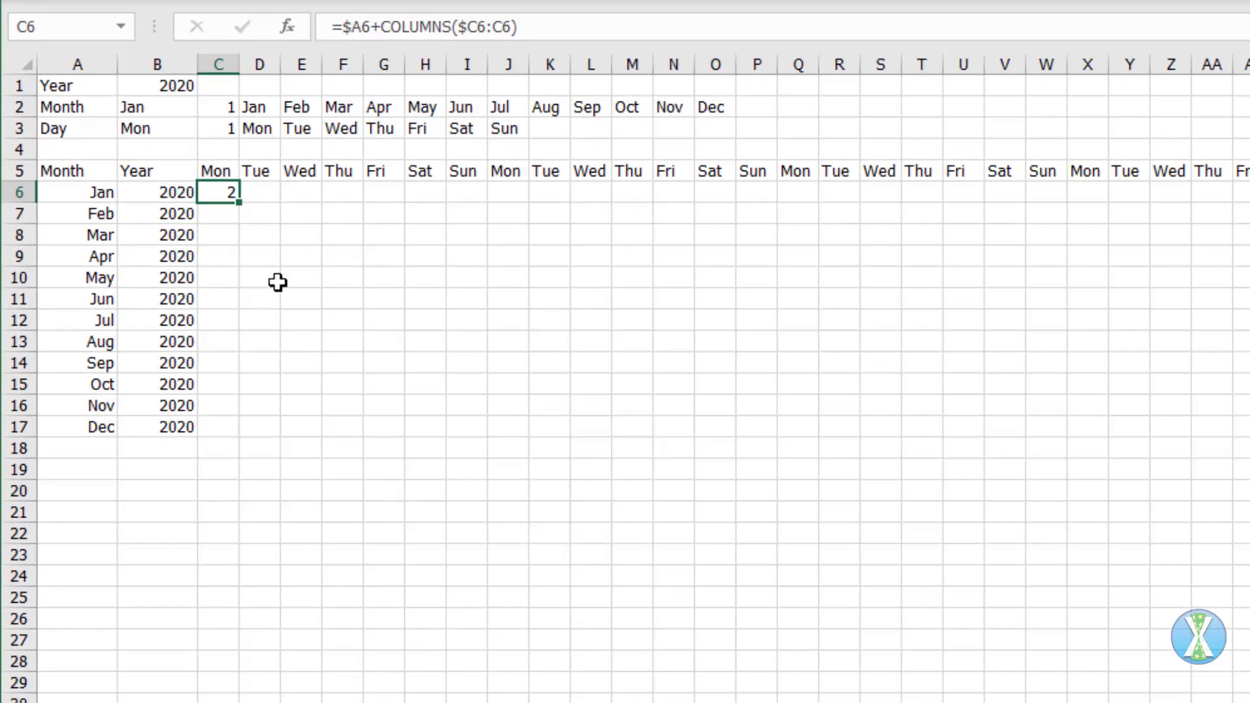
drag(240, 203, 394, 199)
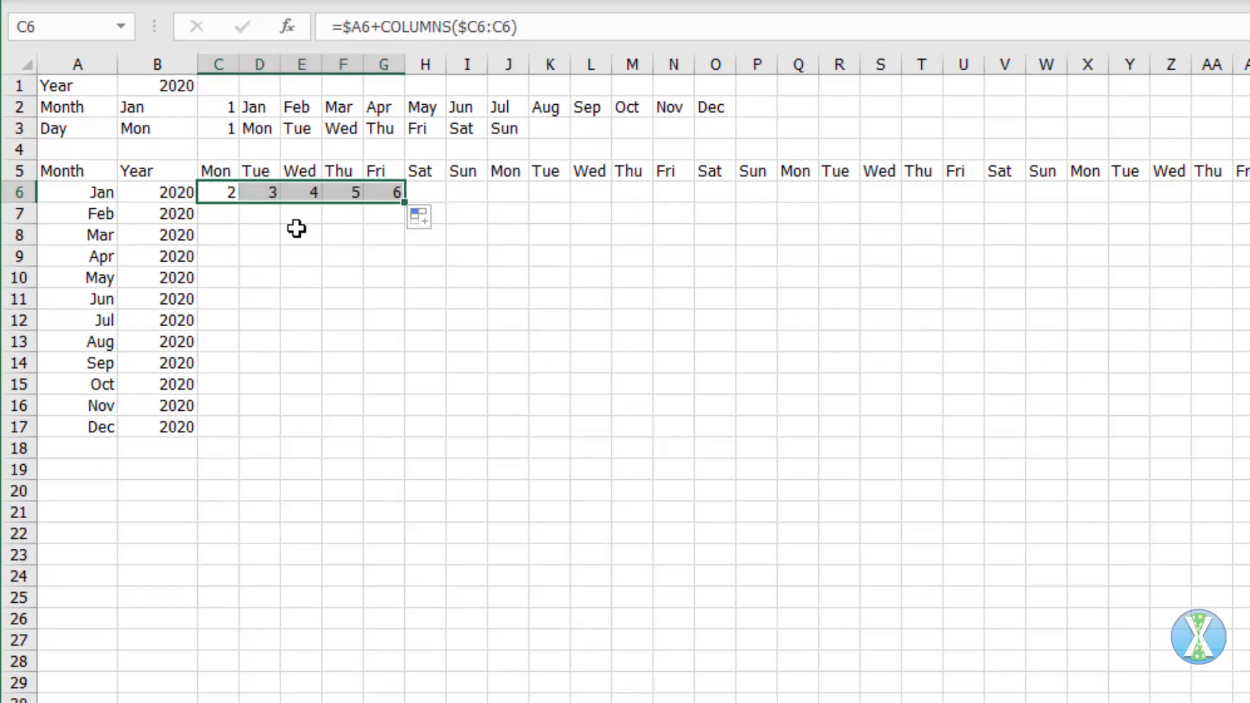
Step: Enter =TEXT(A6,"ddd") in A20 to check the weekday of the first date
click(82, 494)
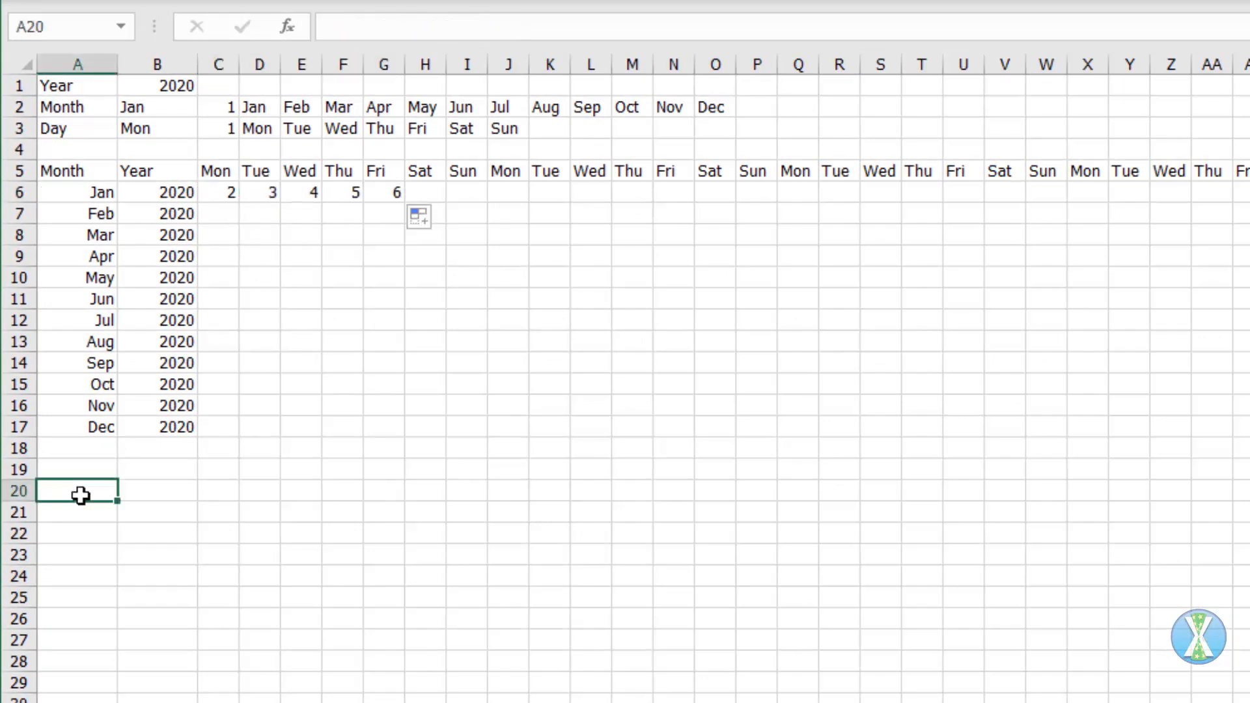
text(=text()
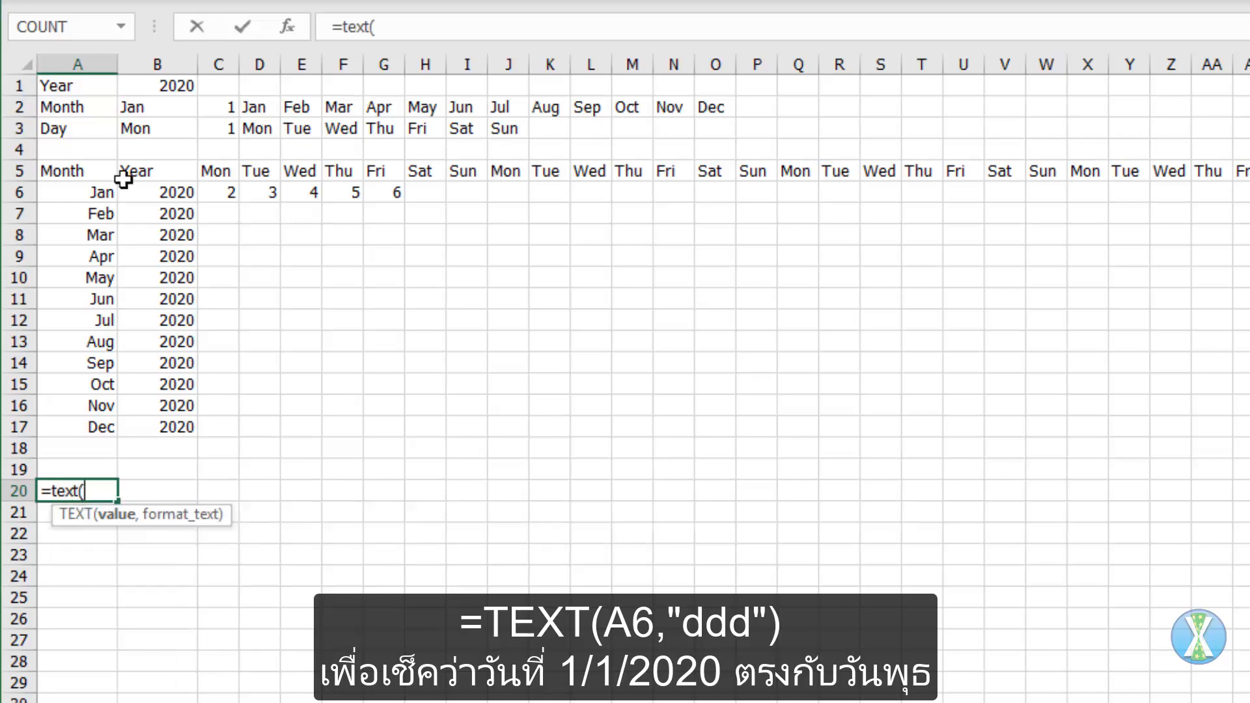
click(91, 192)
text(,"ddd)
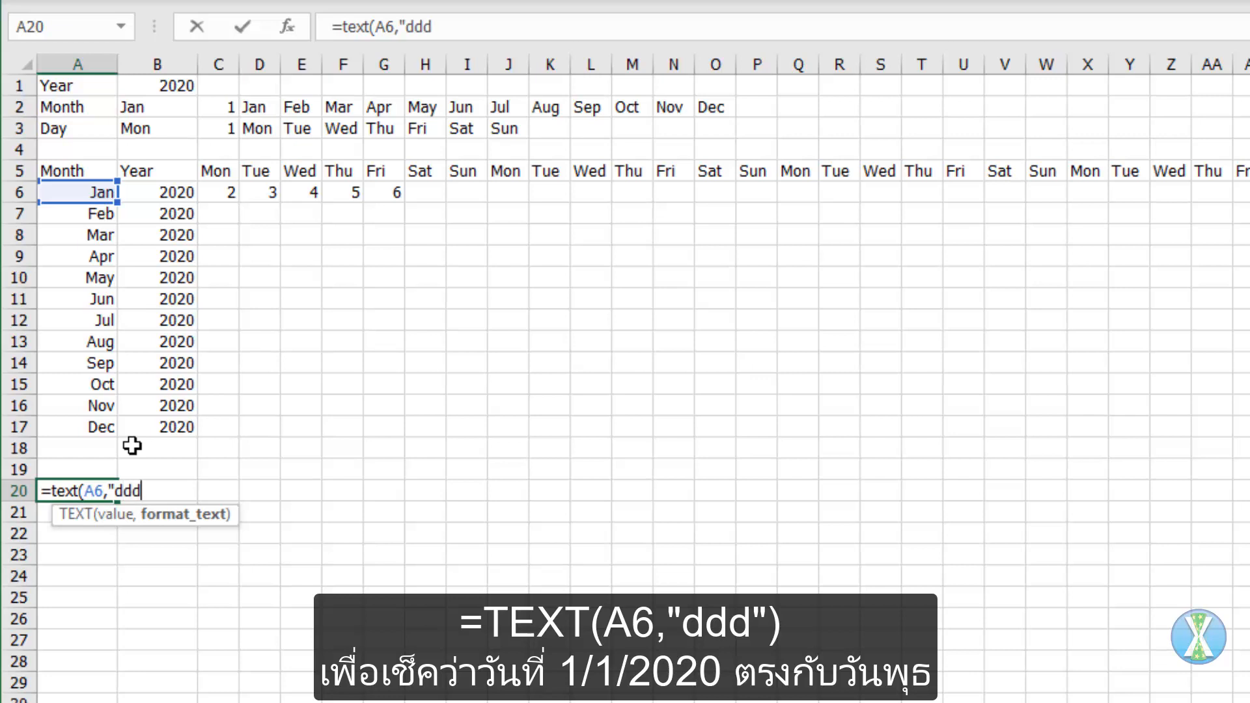
text("))
key(ctrl+Return)
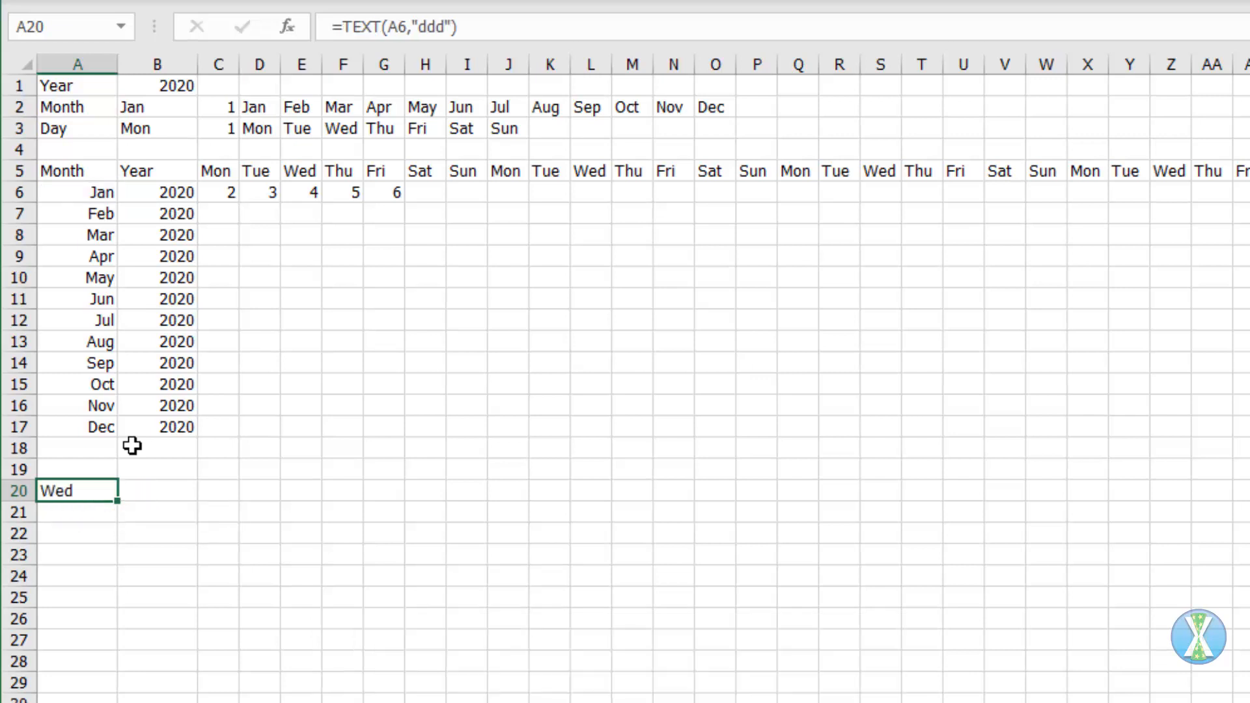
Step: Append a subtracted WEEKDAY function to the end of the formula in E6
click(309, 192)
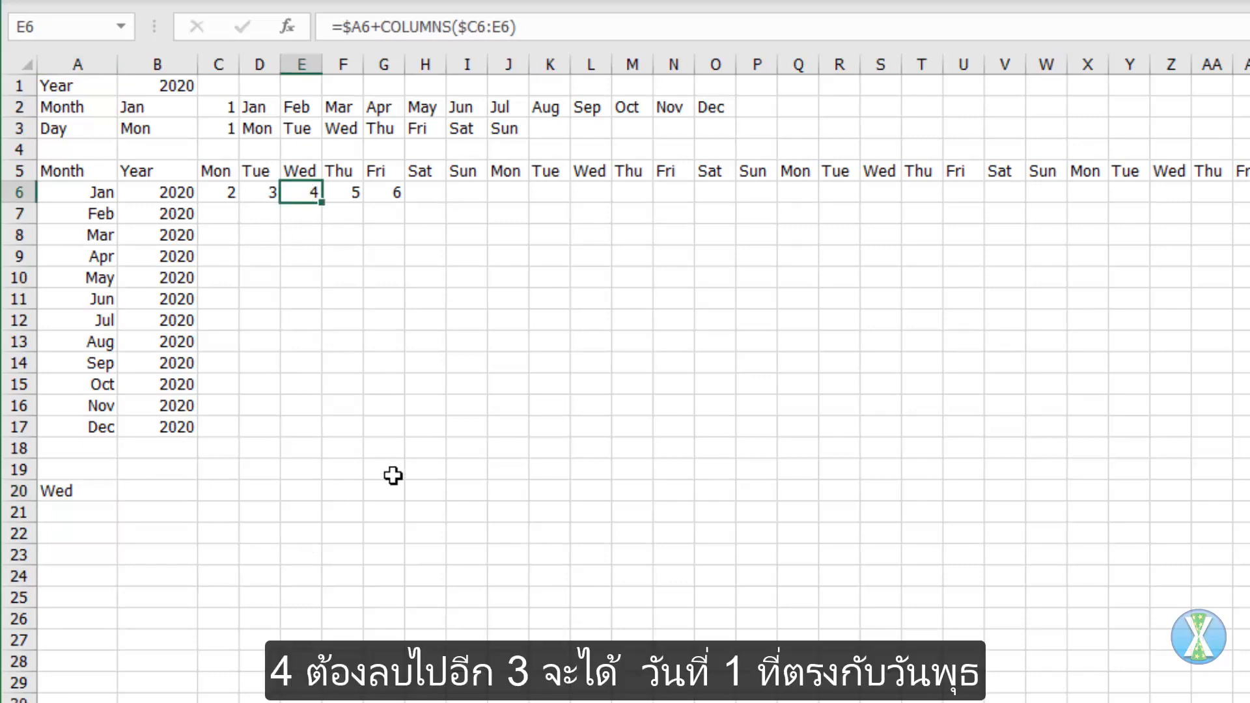
key(F2)
text(-3)
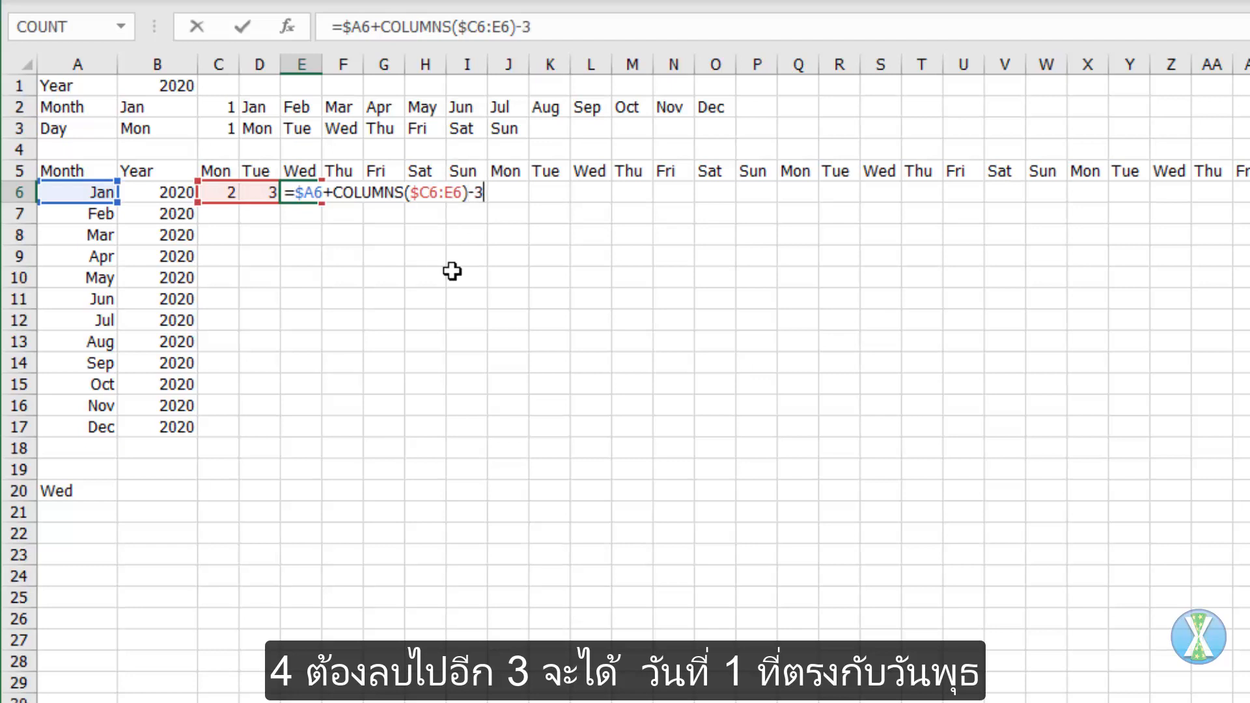
key(BackSpace)
text(weekday()
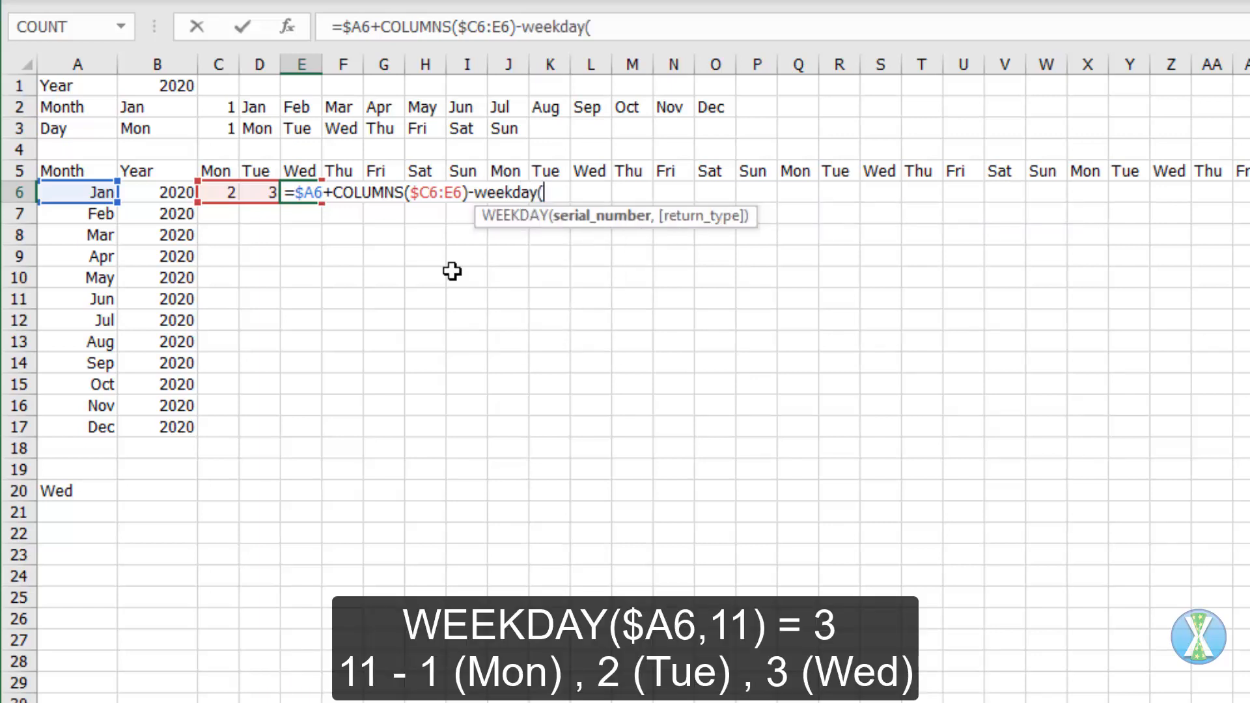
text(a6)
Step: Complete the E6 formula as =$A6+COLUMNS($C6:E6)-WEEKDAY($A6,11), with return type 11 for weeks starting on Monday
key(F4)
key(F4)
key(F4)
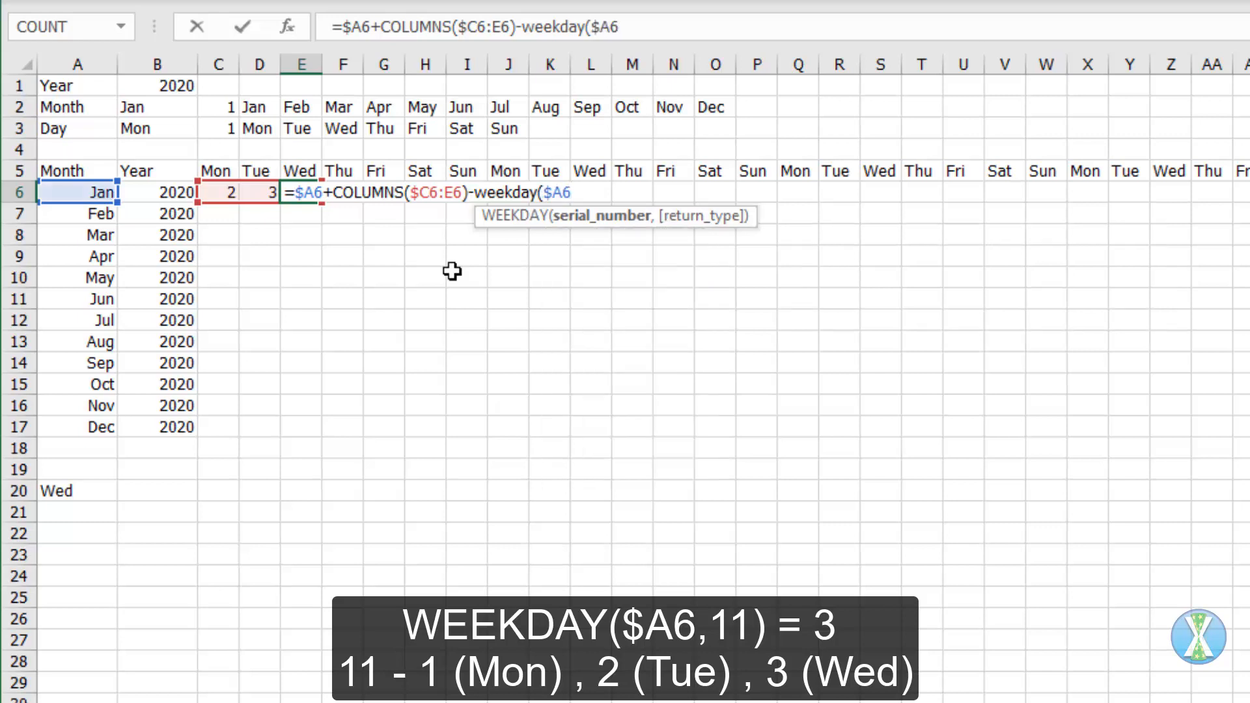
text(,)
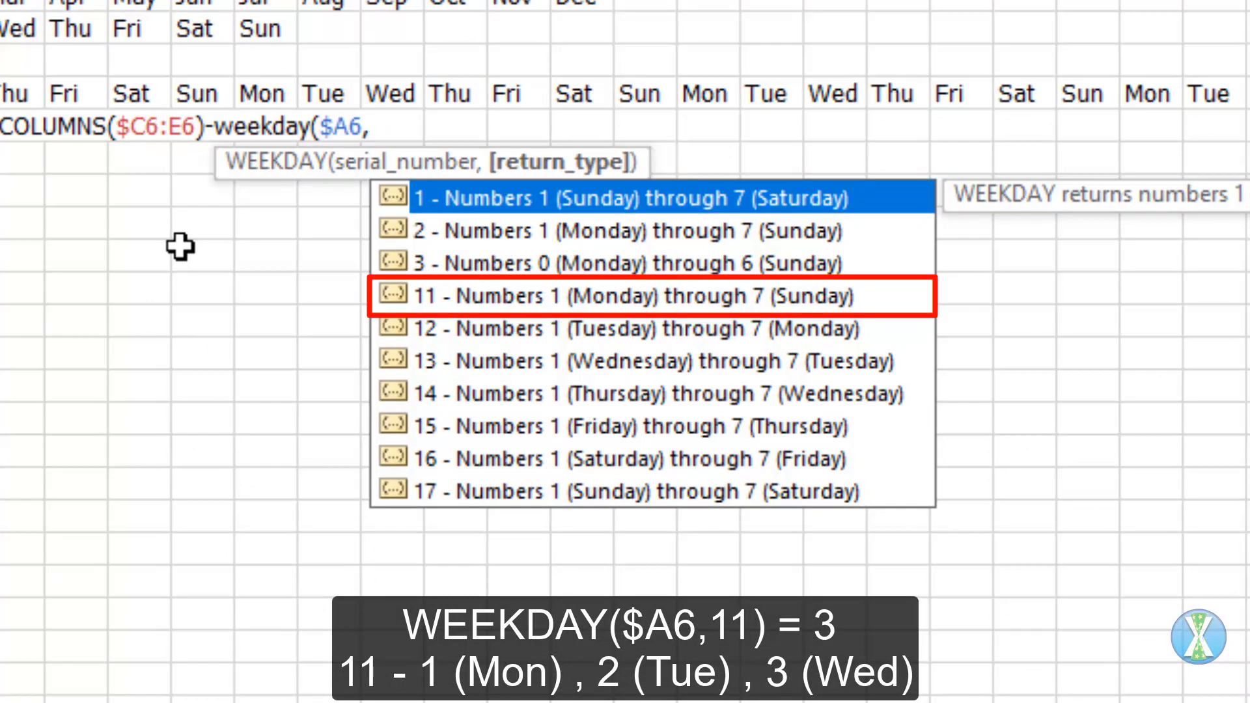
text(11))
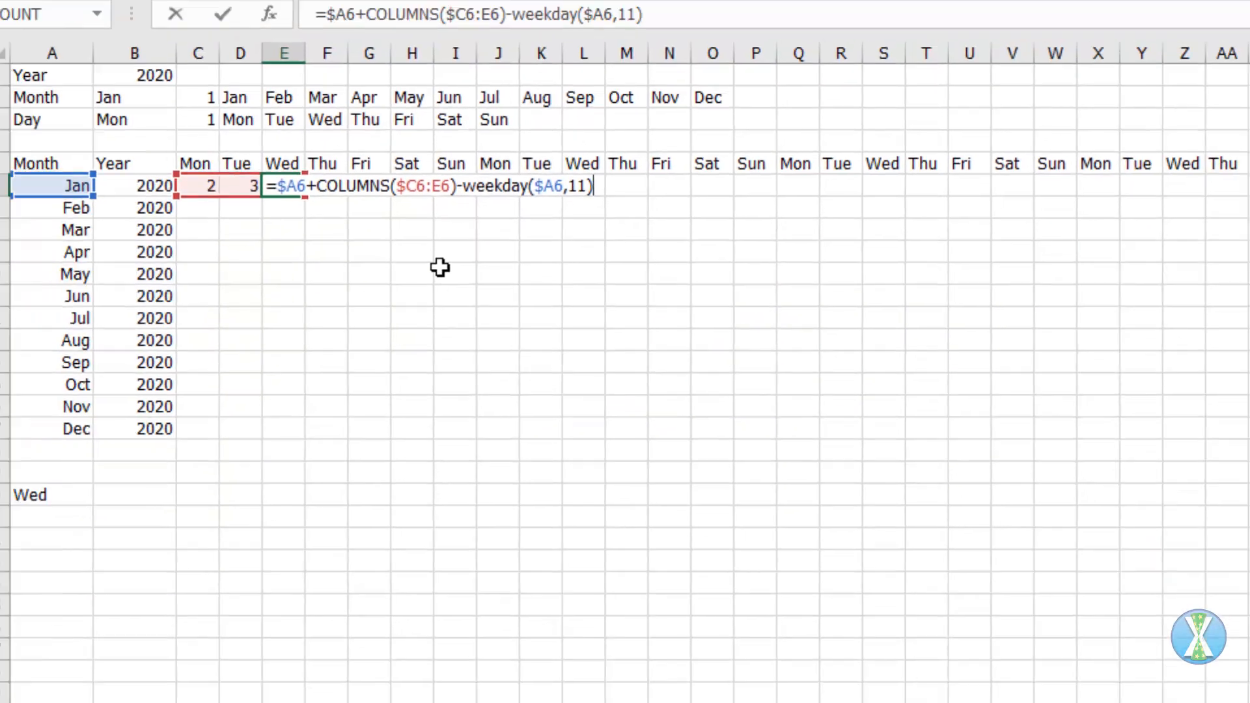
key(ctrl+Return)
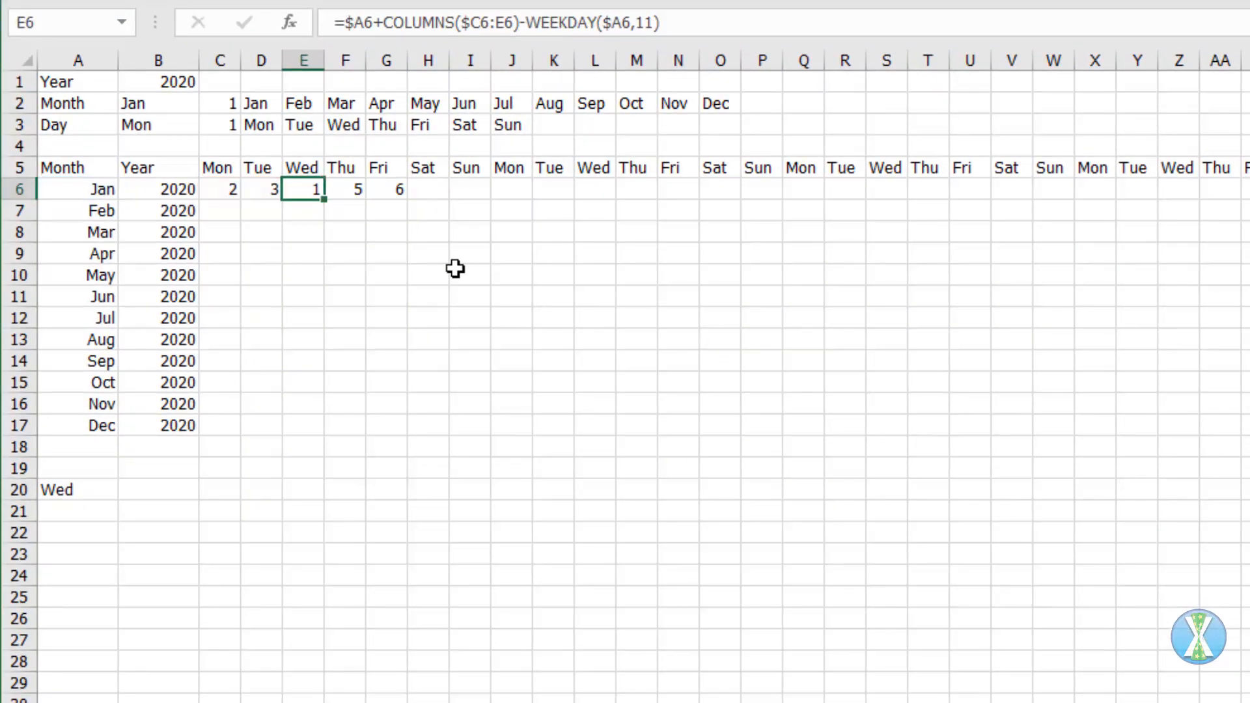
Step: Fill the WEEKDAY-adjusted date formula across the whole calendar range C6:AN17
drag(324, 199, 1228, 136)
click(224, 190)
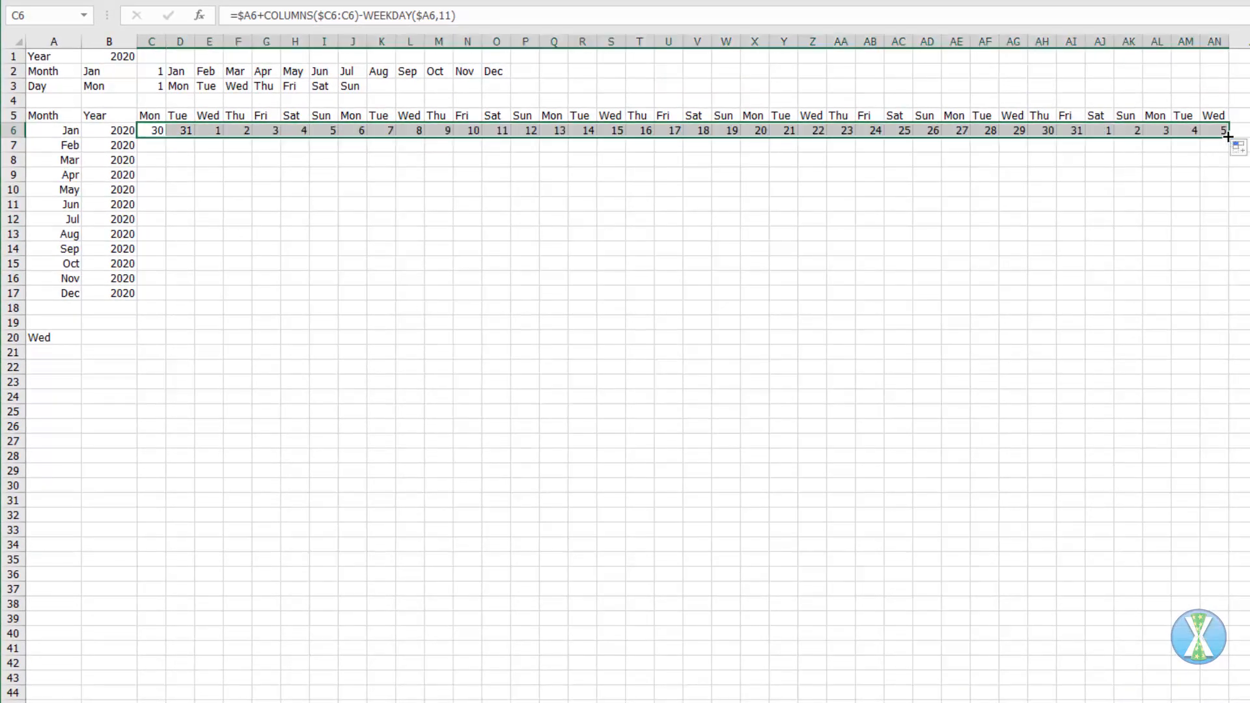
double_click(1228, 136)
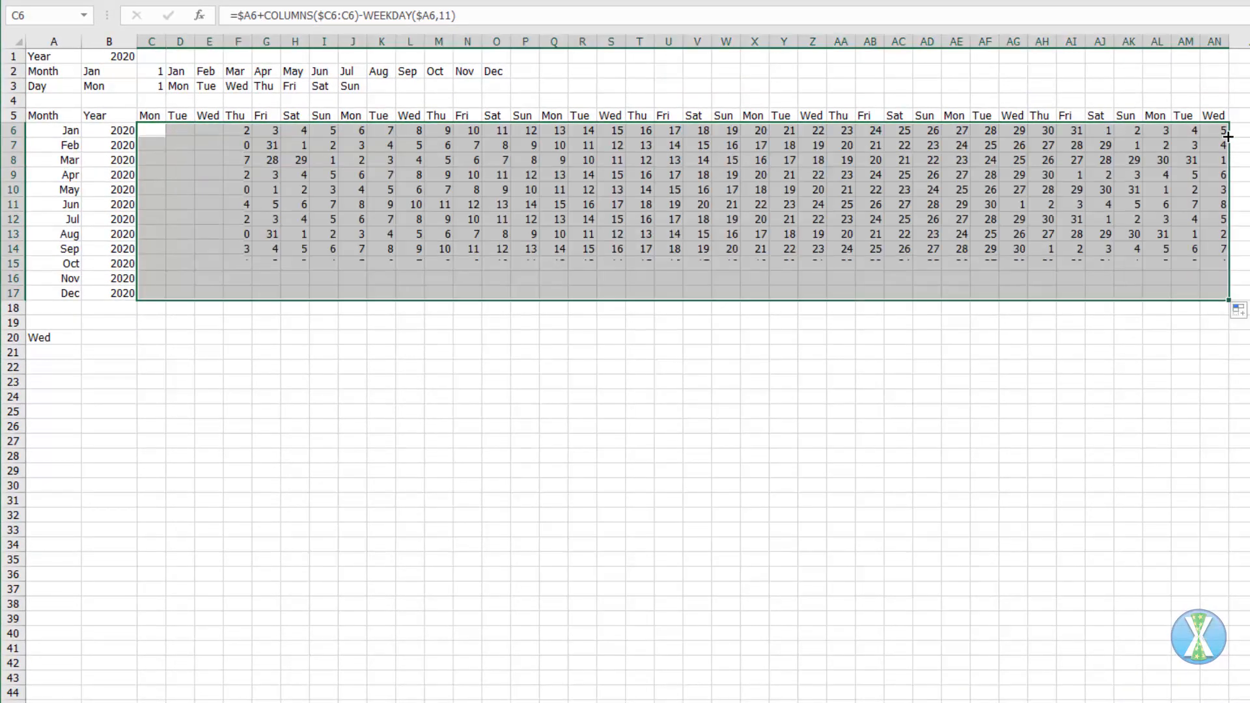
click(170, 339)
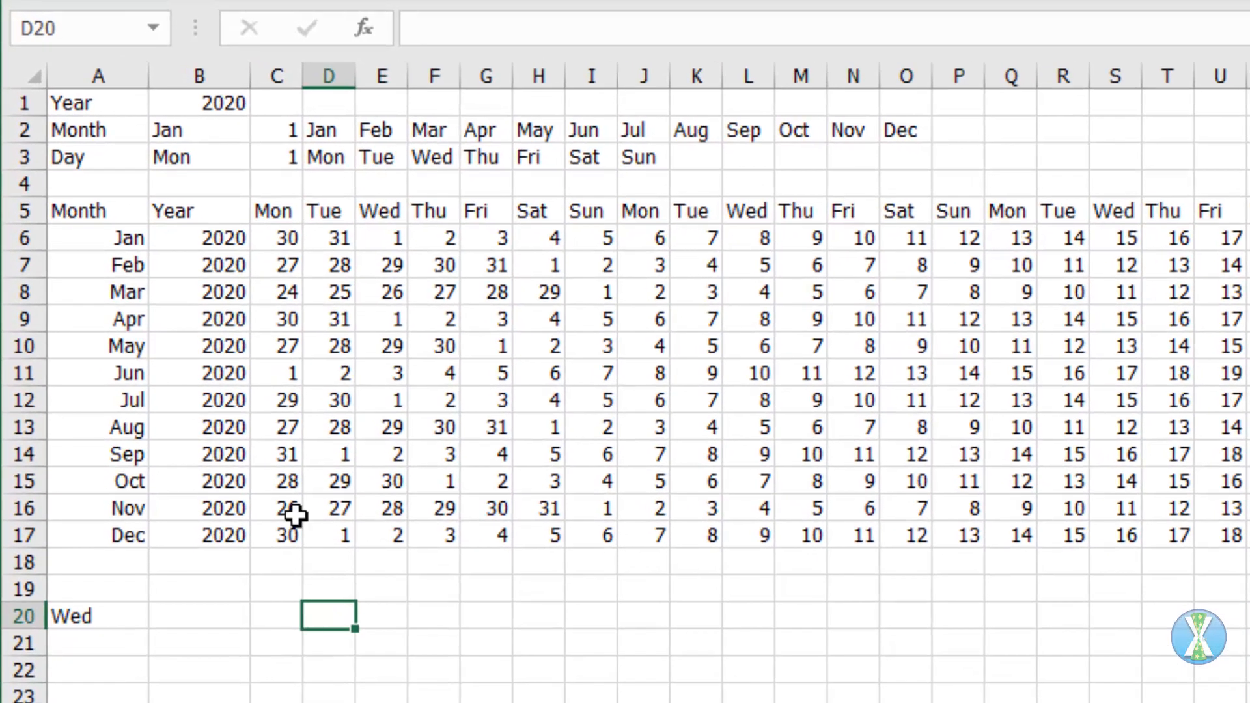
Step: Change the C3 formula to =MATCH(B3,D3:J3,)+10, adding 10 and limiting the lookup range to the seven weekdays
click(271, 234)
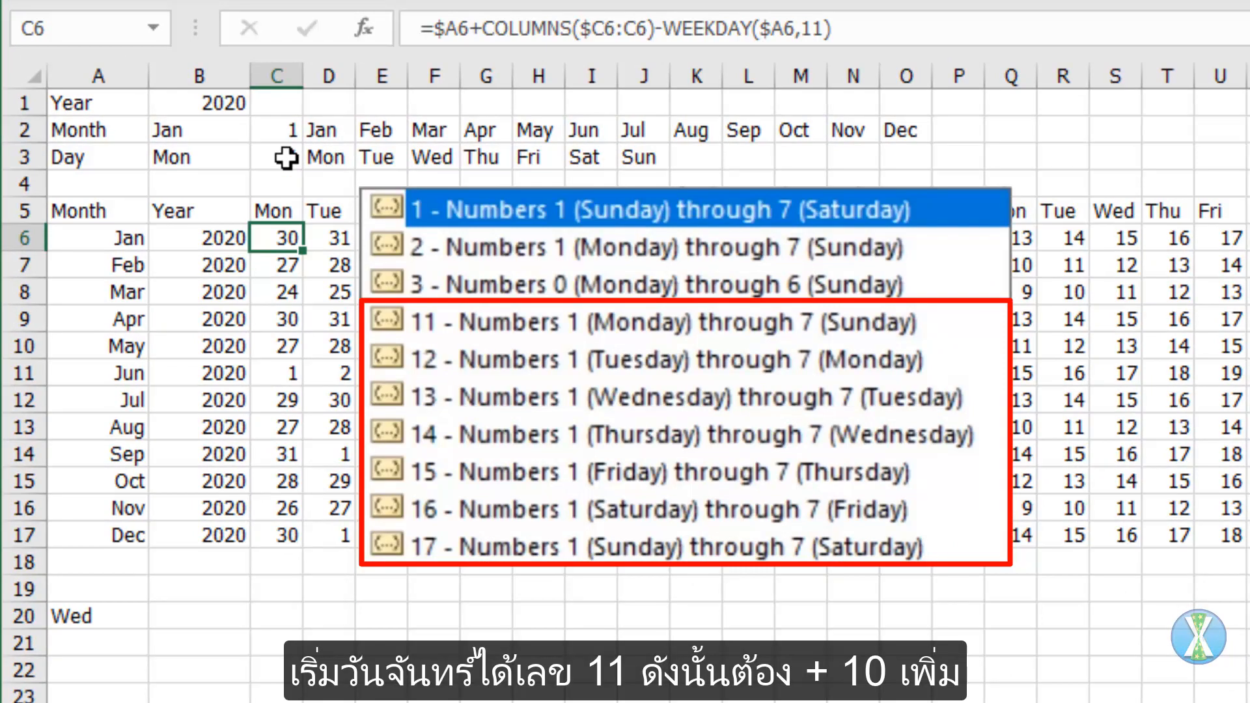
click(288, 159)
click(650, 32)
text(+10)
key(ctrl+Return)
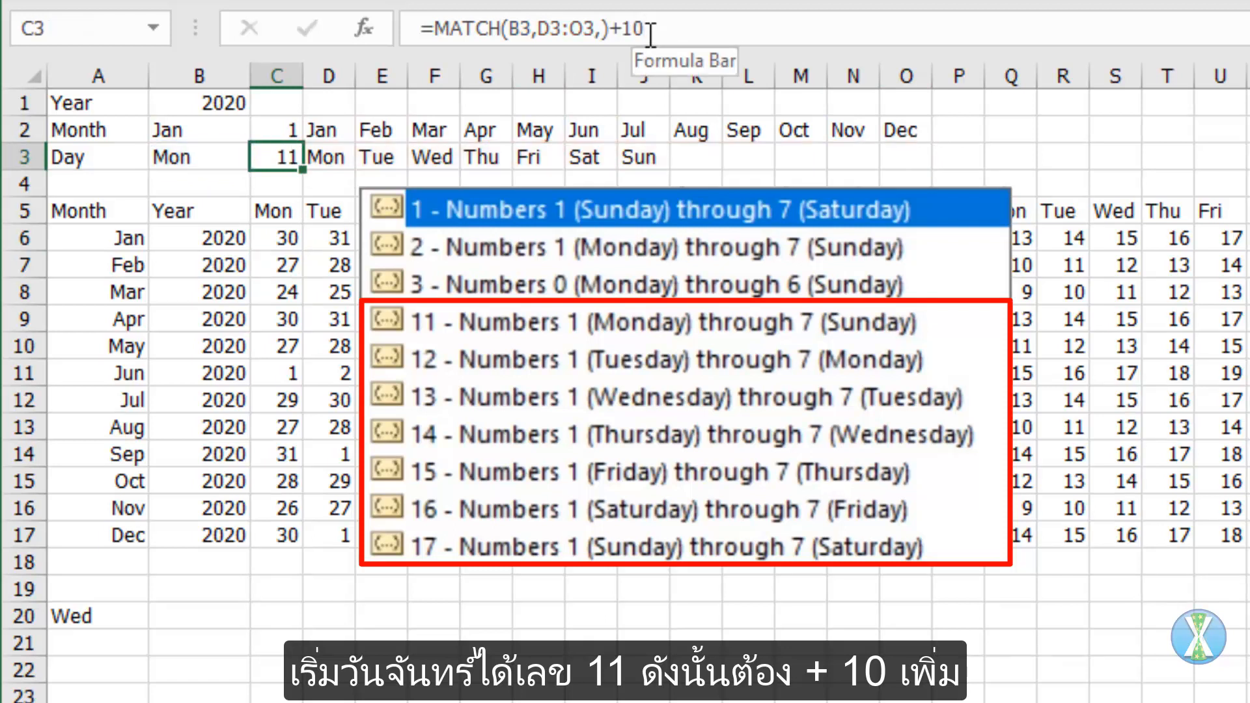
double_click(575, 28)
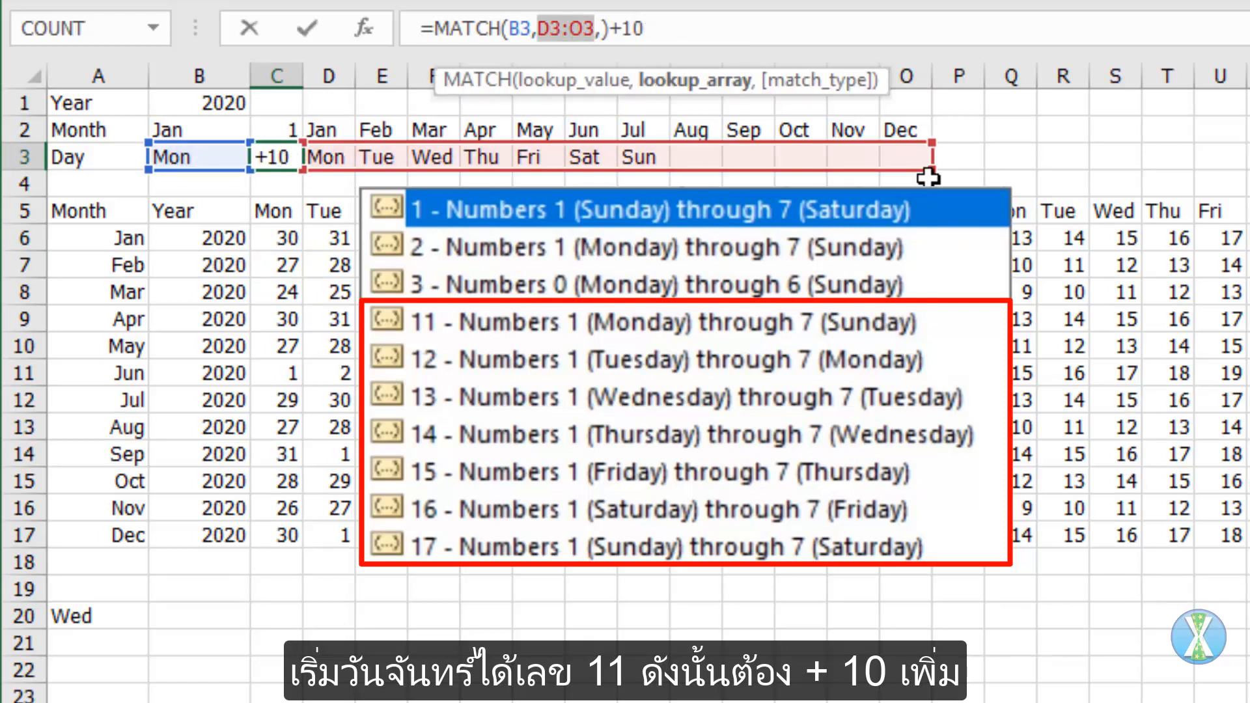
drag(918, 177, 653, 175)
key(ctrl+Return)
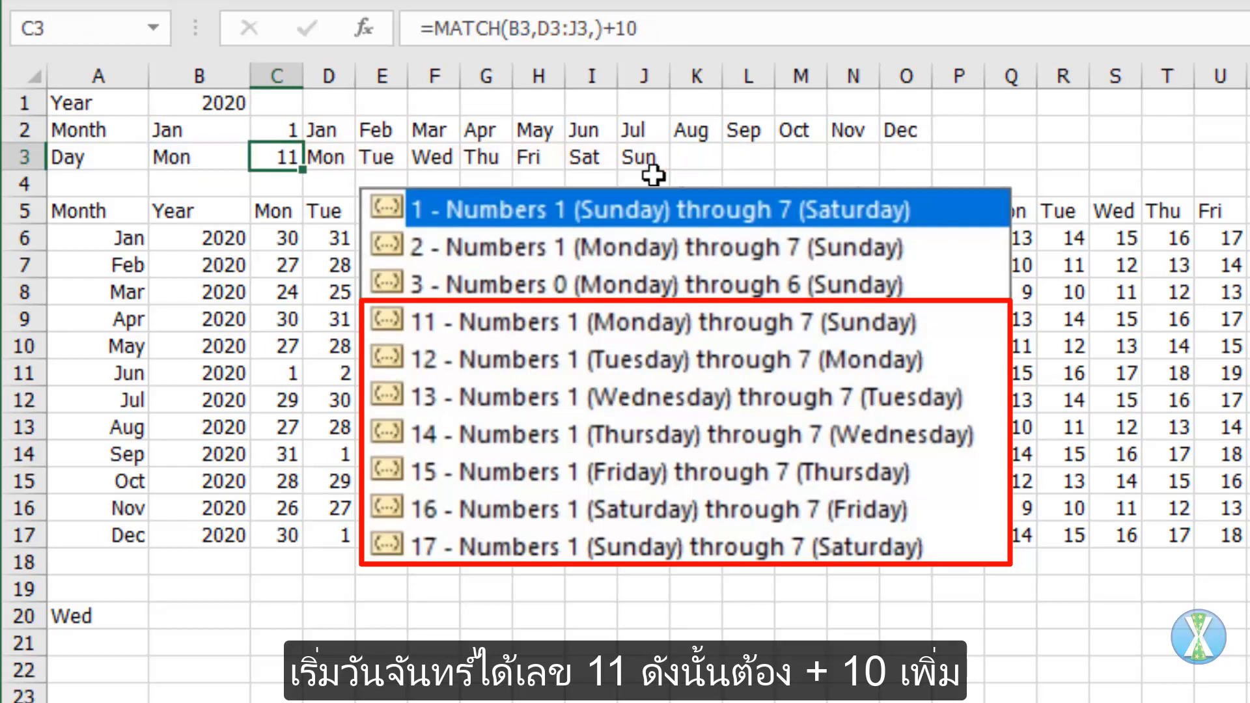
Step: Replace the 11 in the C6 WEEKDAY function with $C$3 and fill the formula through C6:AN17
click(293, 238)
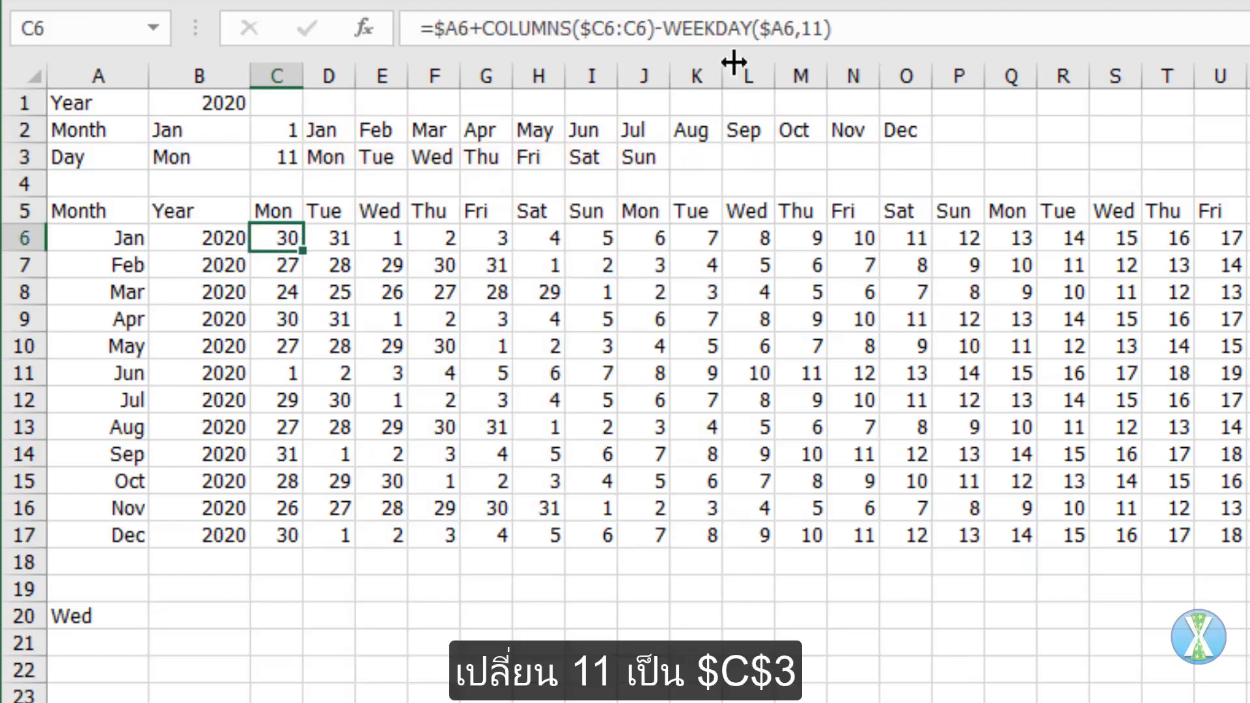
double_click(817, 28)
click(281, 156)
key(F4)
key(ctrl+Return)
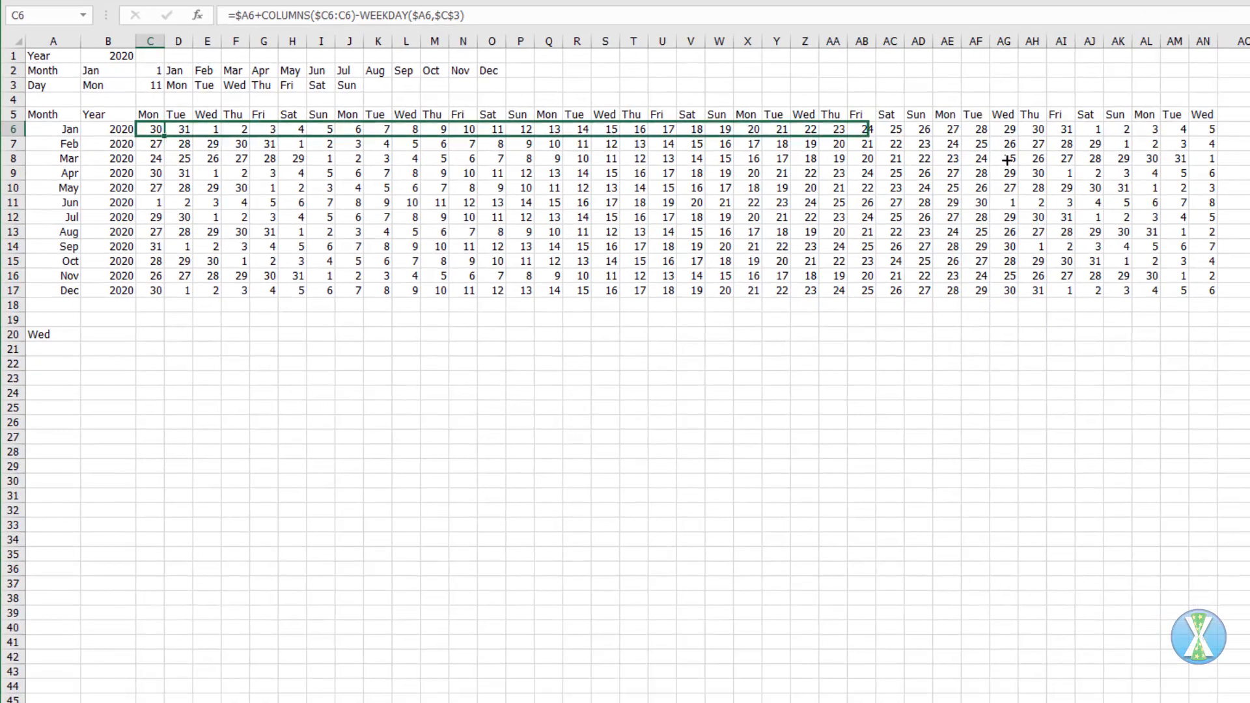
drag(1007, 159, 1214, 298)
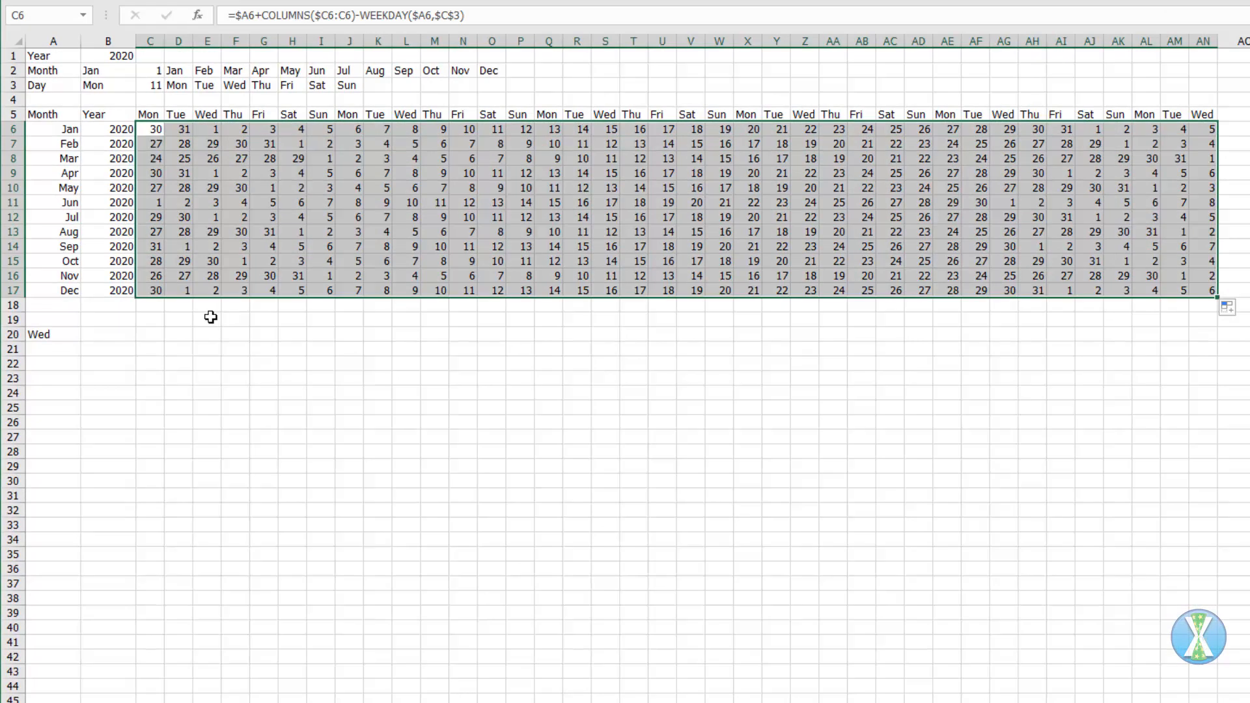
click(175, 321)
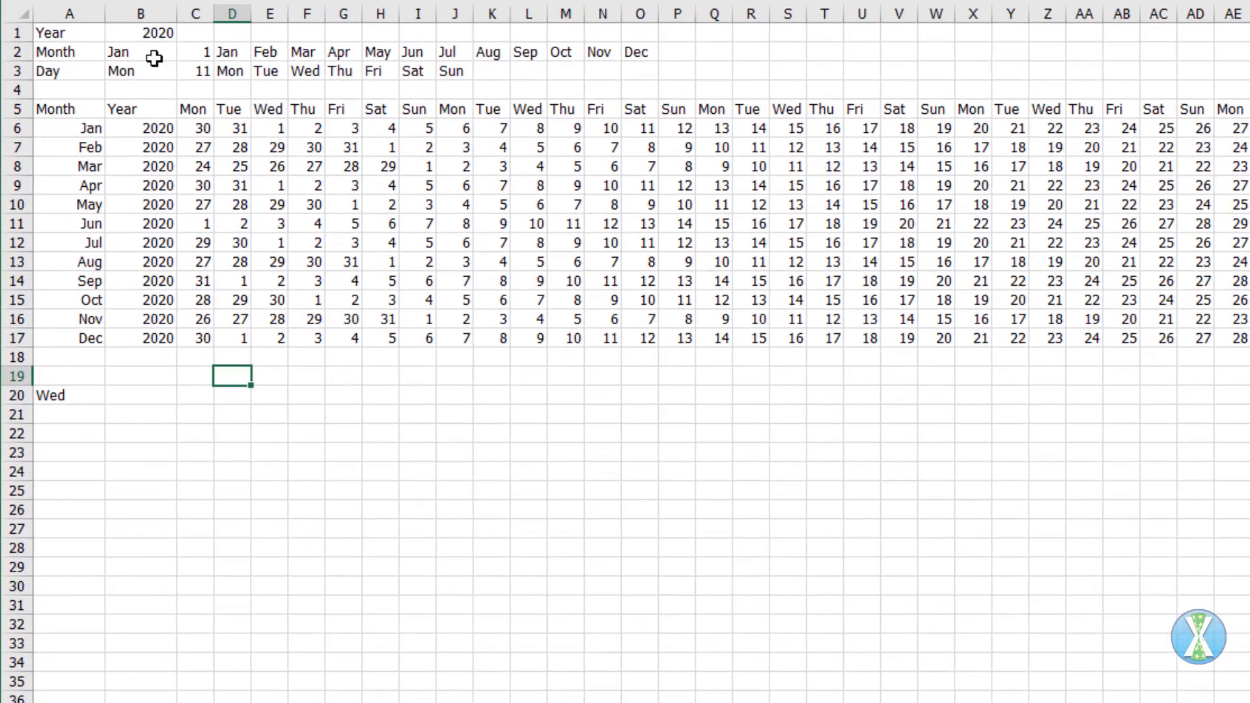
Step: Add a list data validation to the Month cell B2 using the month names in $D$2:$O$2 as source
click(123, 73)
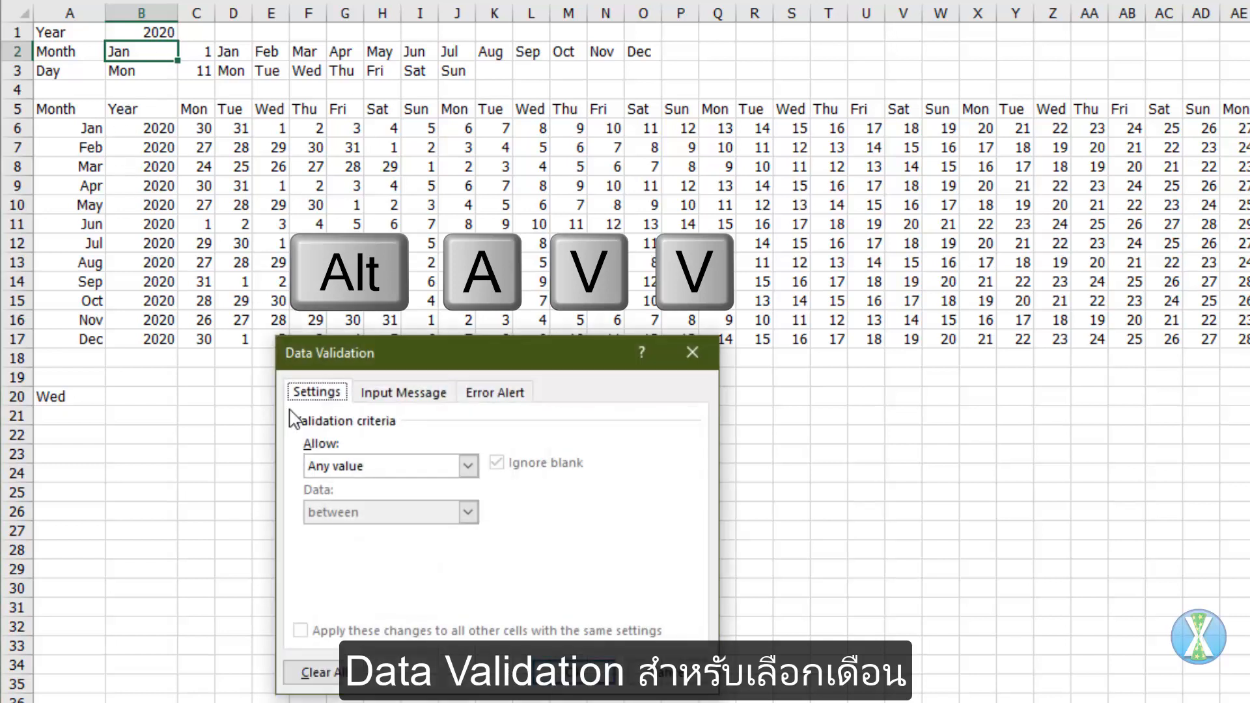
click(468, 466)
click(403, 531)
click(384, 558)
drag(229, 53, 630, 53)
key(Return)
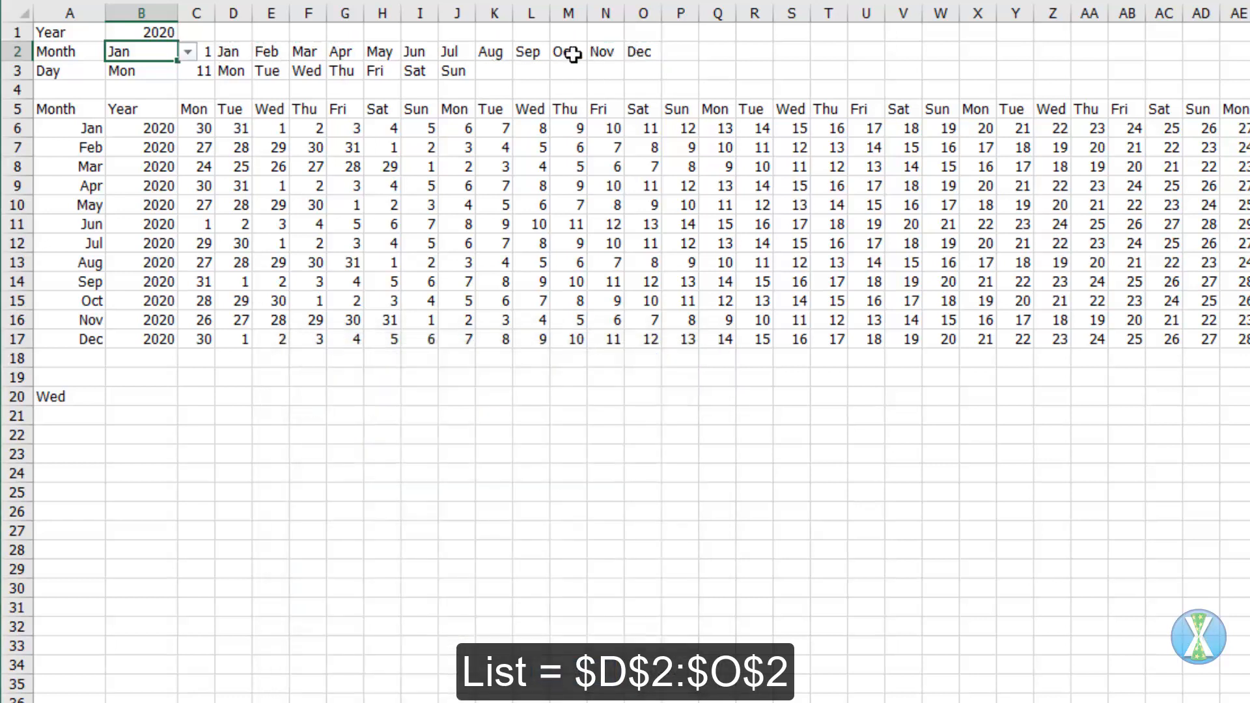
Step: Add a list data validation to the Day cell B3 using the weekday names in $D$3:$J$3 as source
click(146, 70)
key(alt+a)
key(v)
key(v)
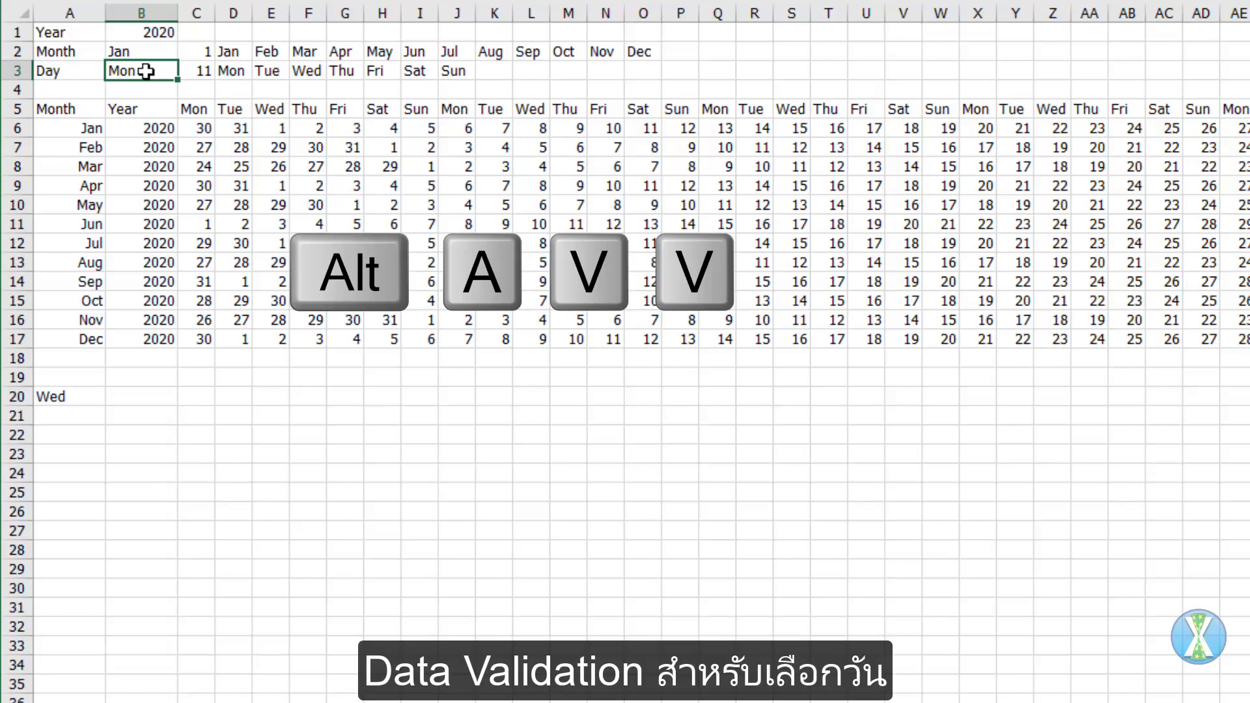
click(467, 465)
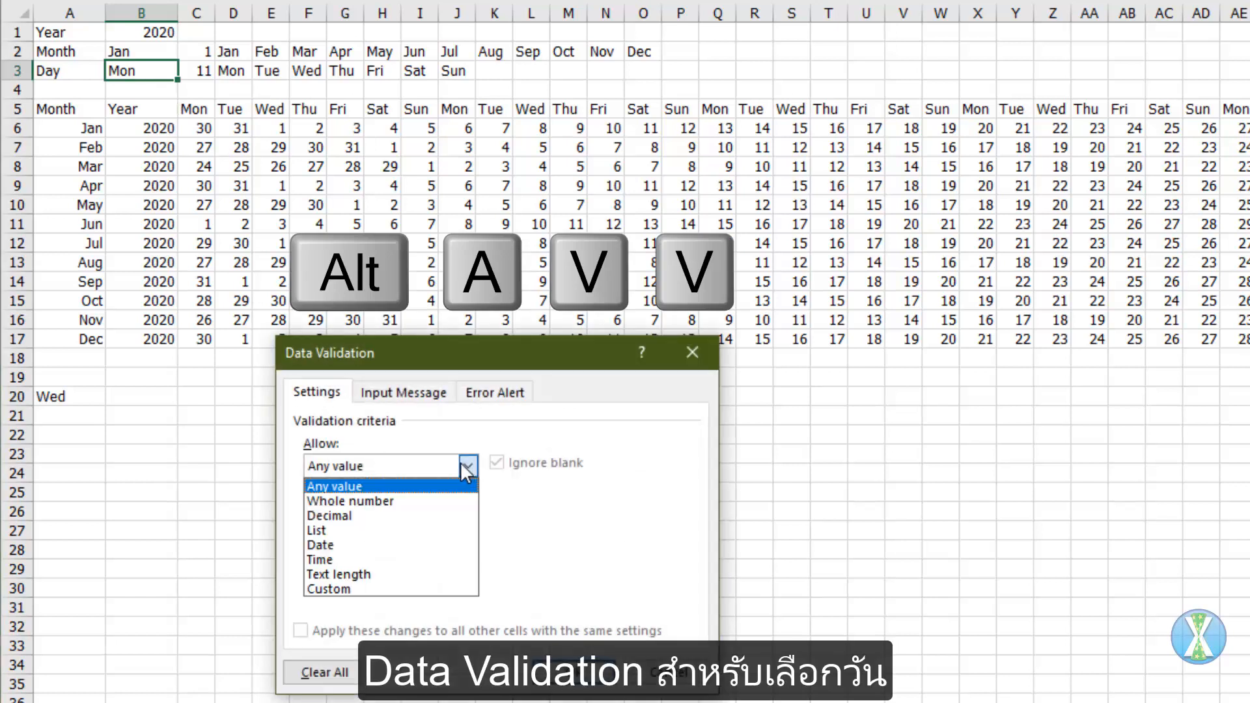
click(400, 531)
click(371, 557)
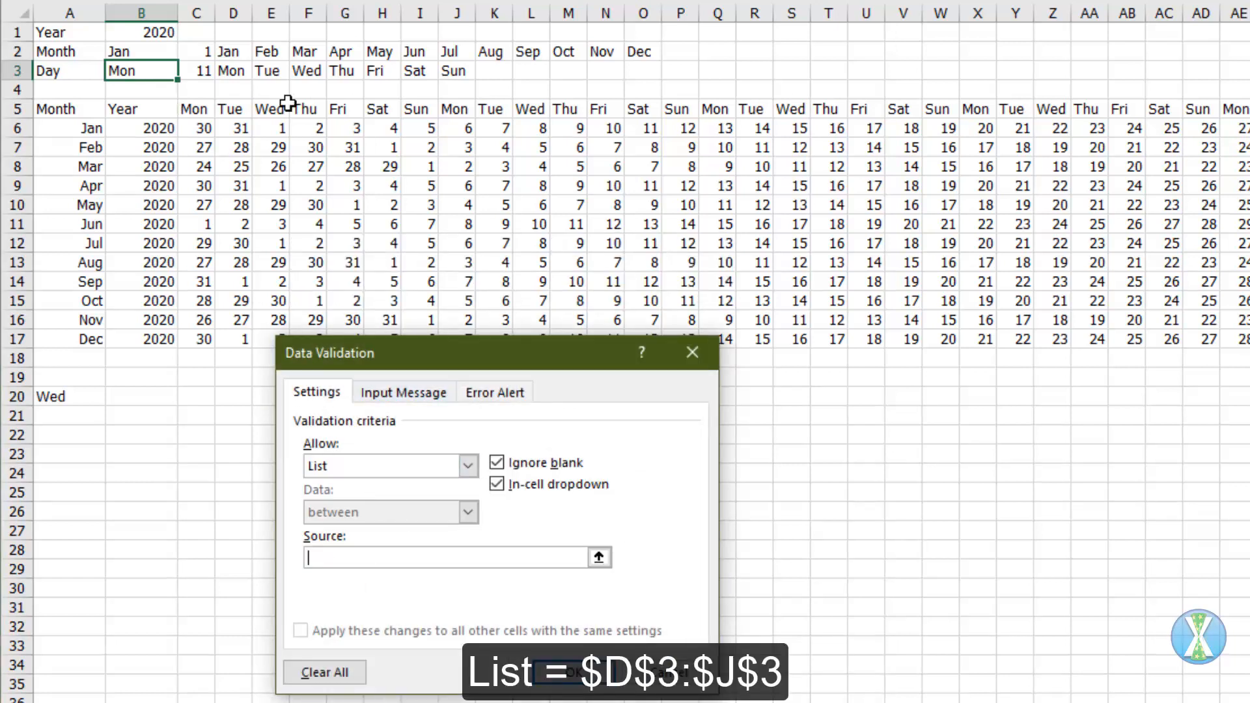
drag(233, 72, 456, 76)
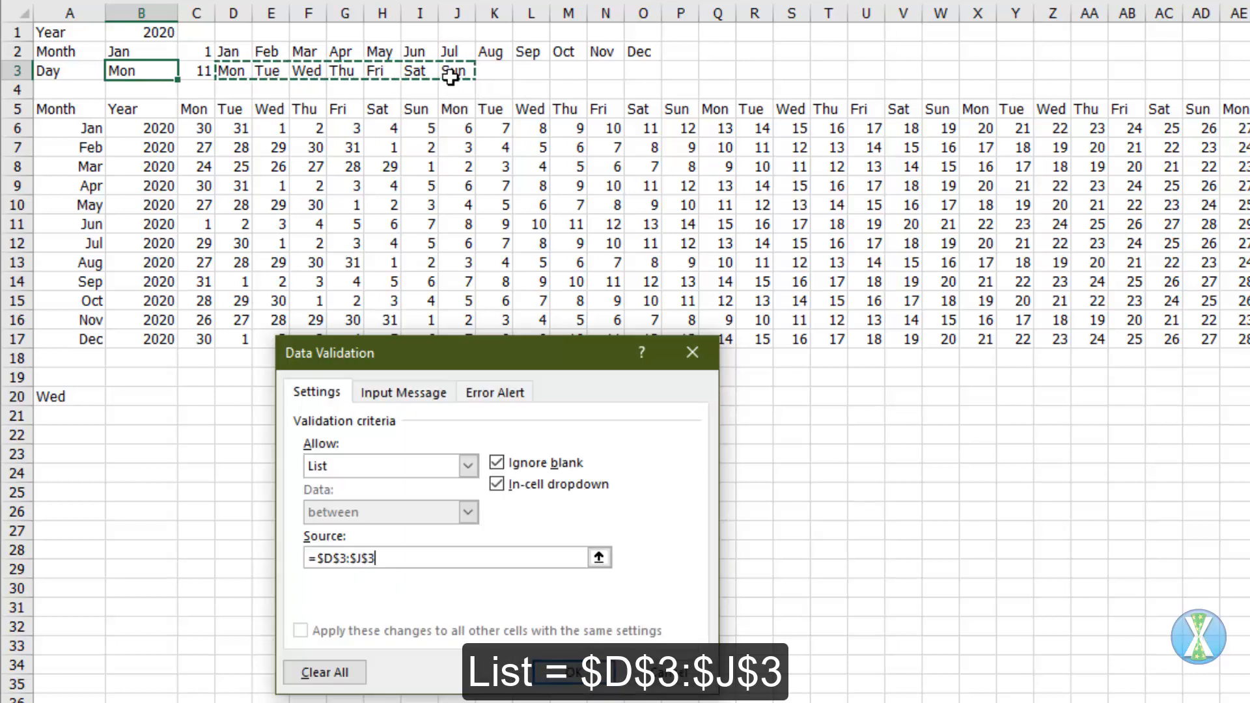
key(Return)
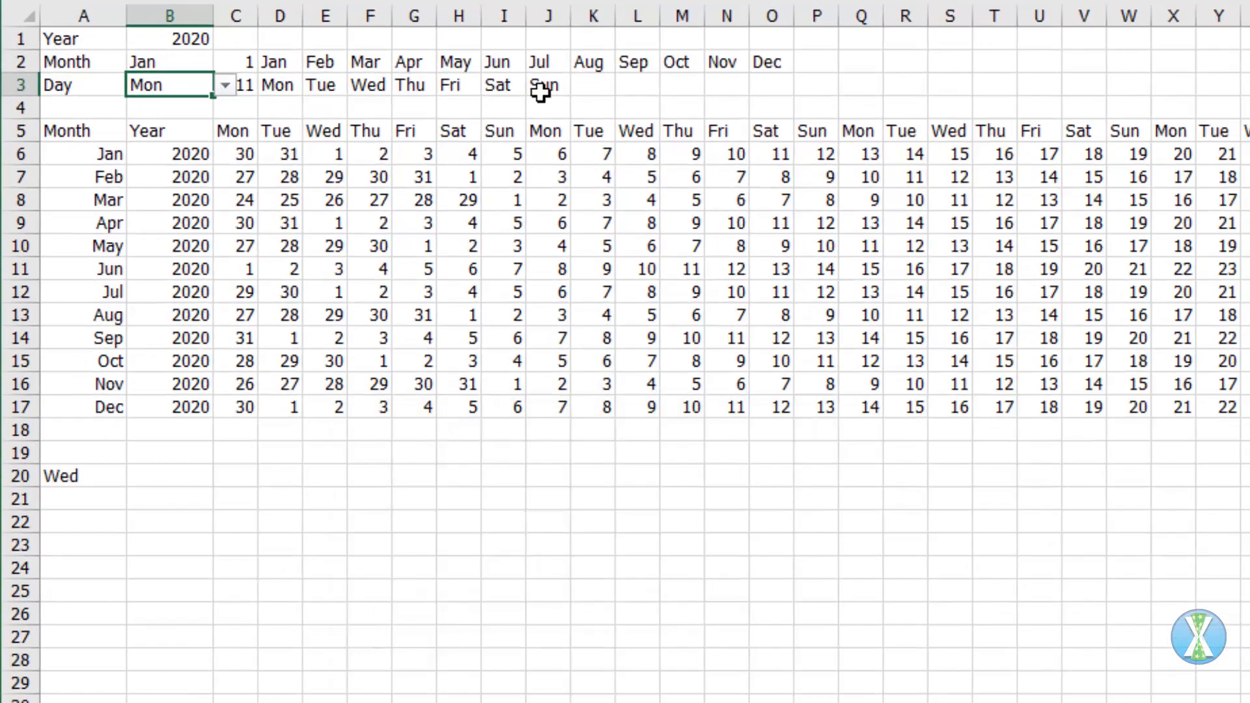
Step: Test the selectors by choosing Feb as the Month in B2 and Tue as the Day in B3
click(196, 63)
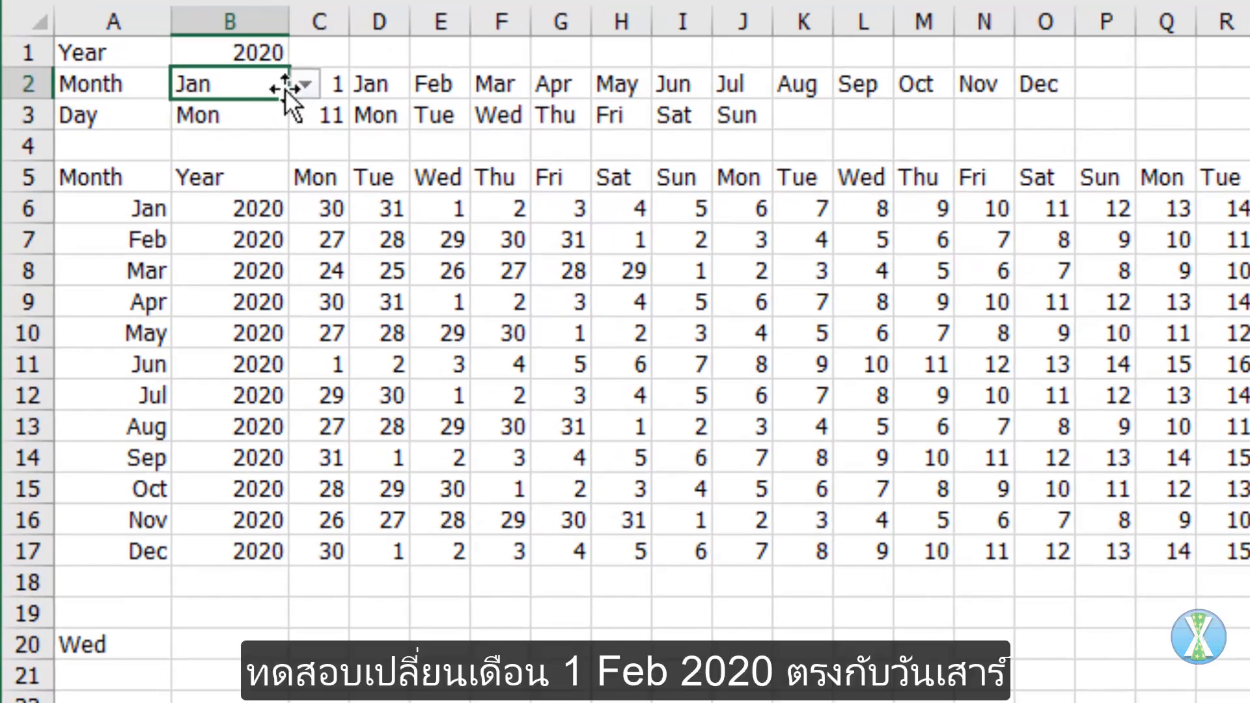
click(303, 85)
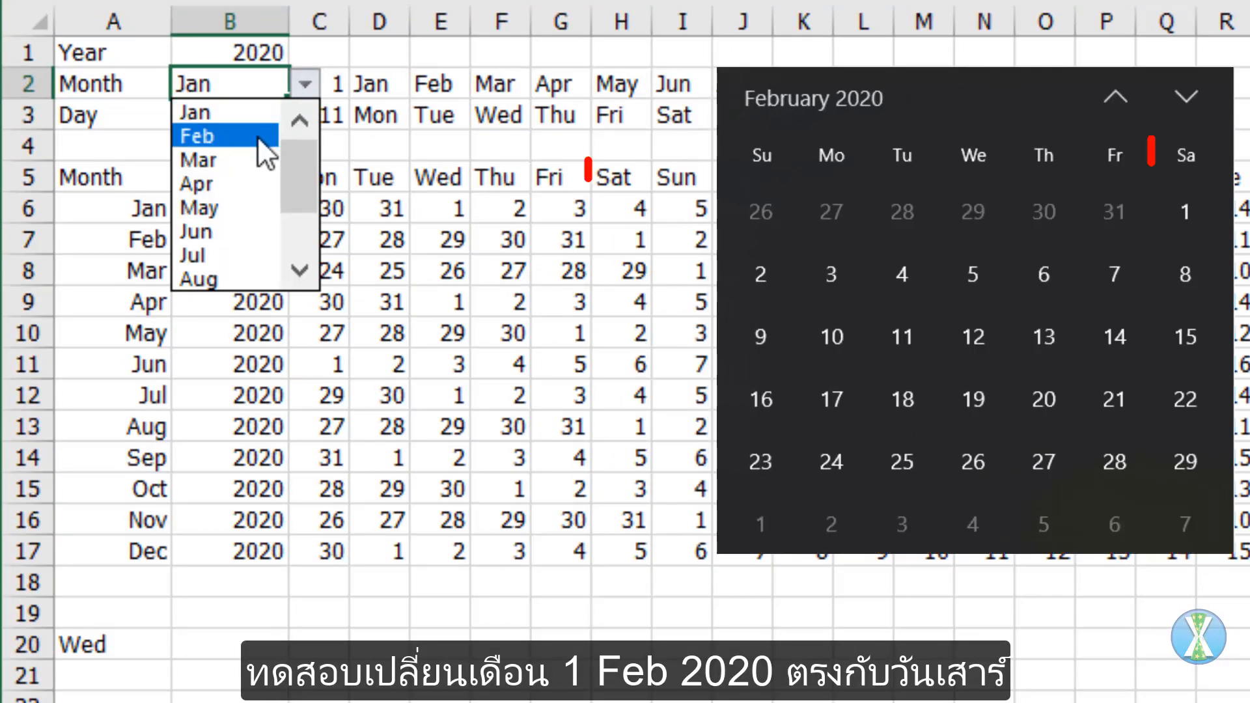
click(256, 134)
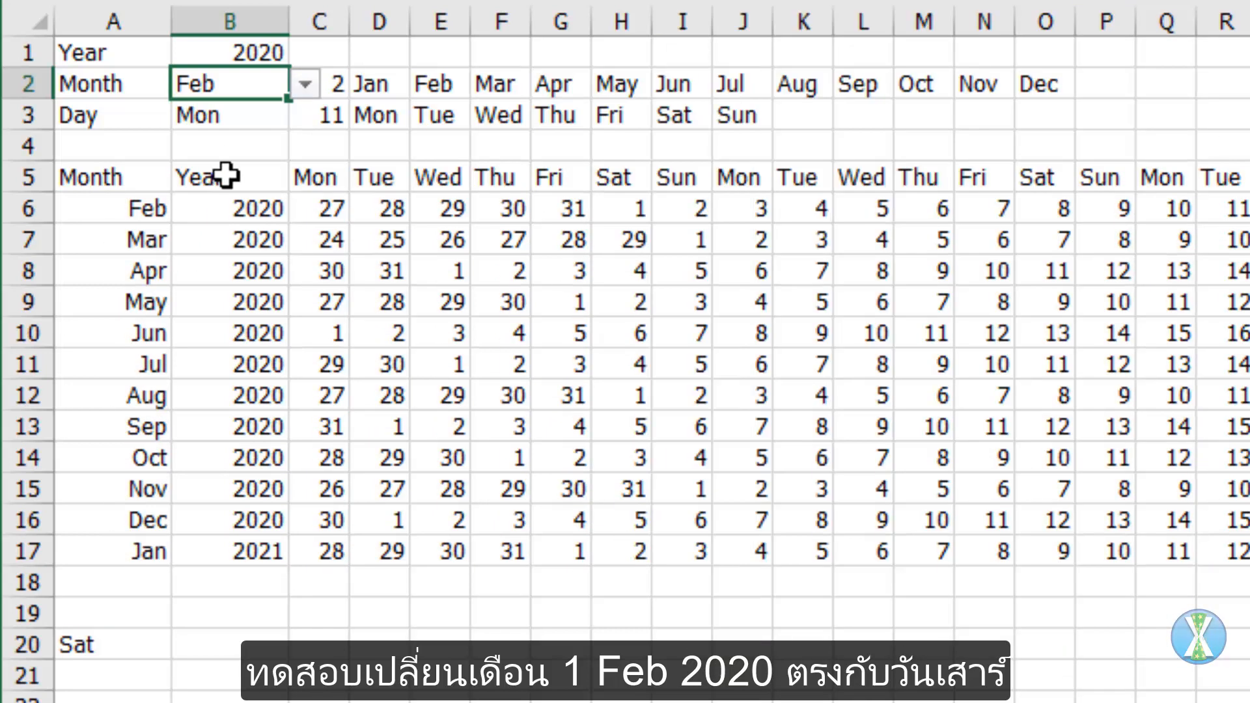
click(242, 118)
click(302, 112)
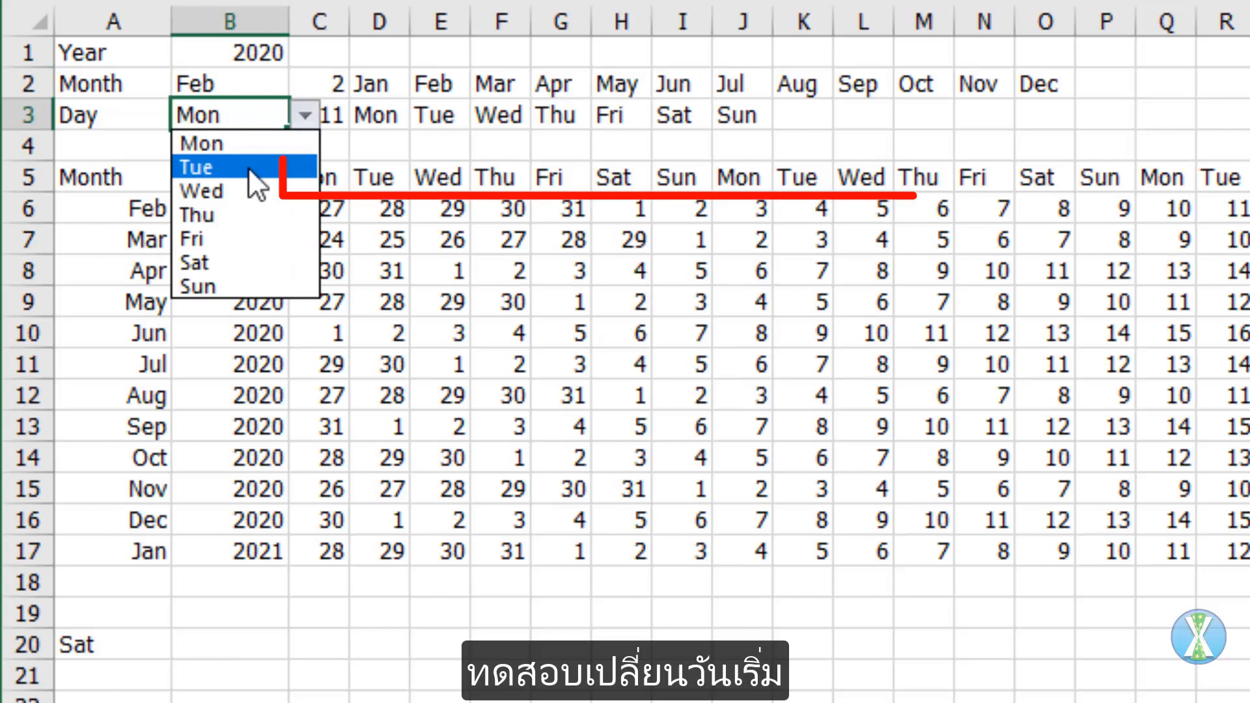
click(248, 166)
Step: Replace the first weekday header in C5 with the formula =TEXT(C6,"ddd")
click(303, 179)
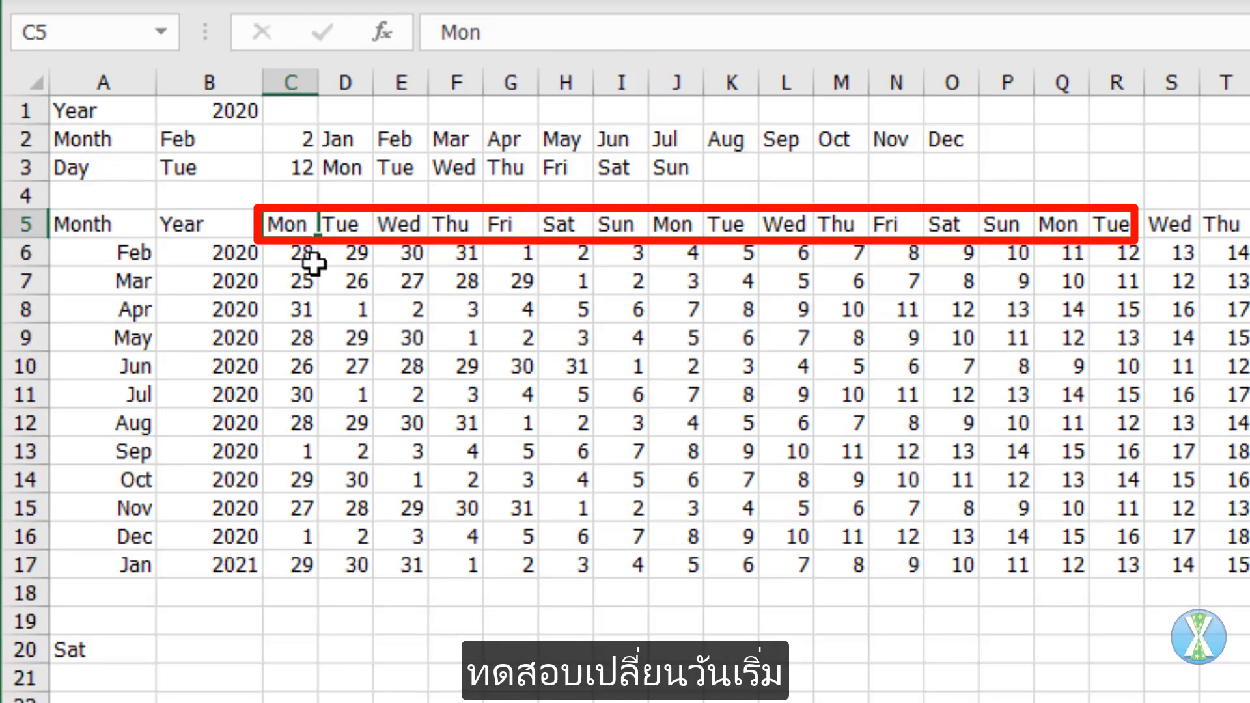
text(=tex)
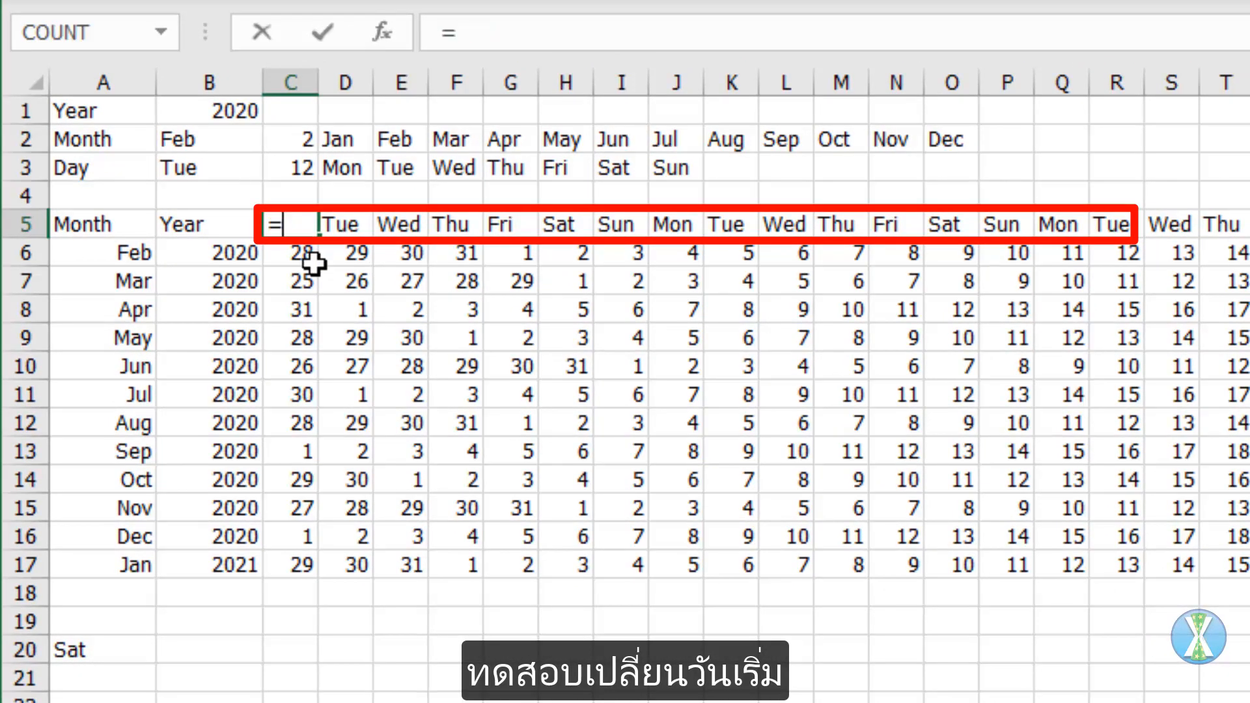
key(Tab)
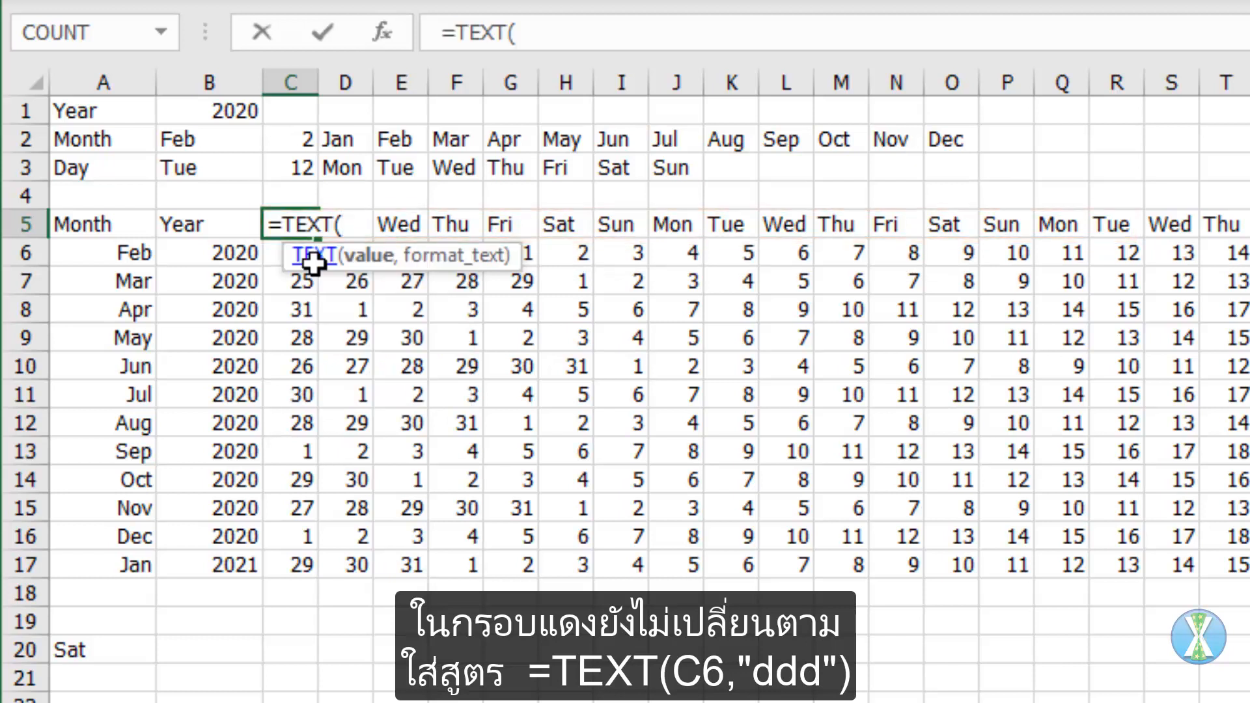
key(Down)
text(,)
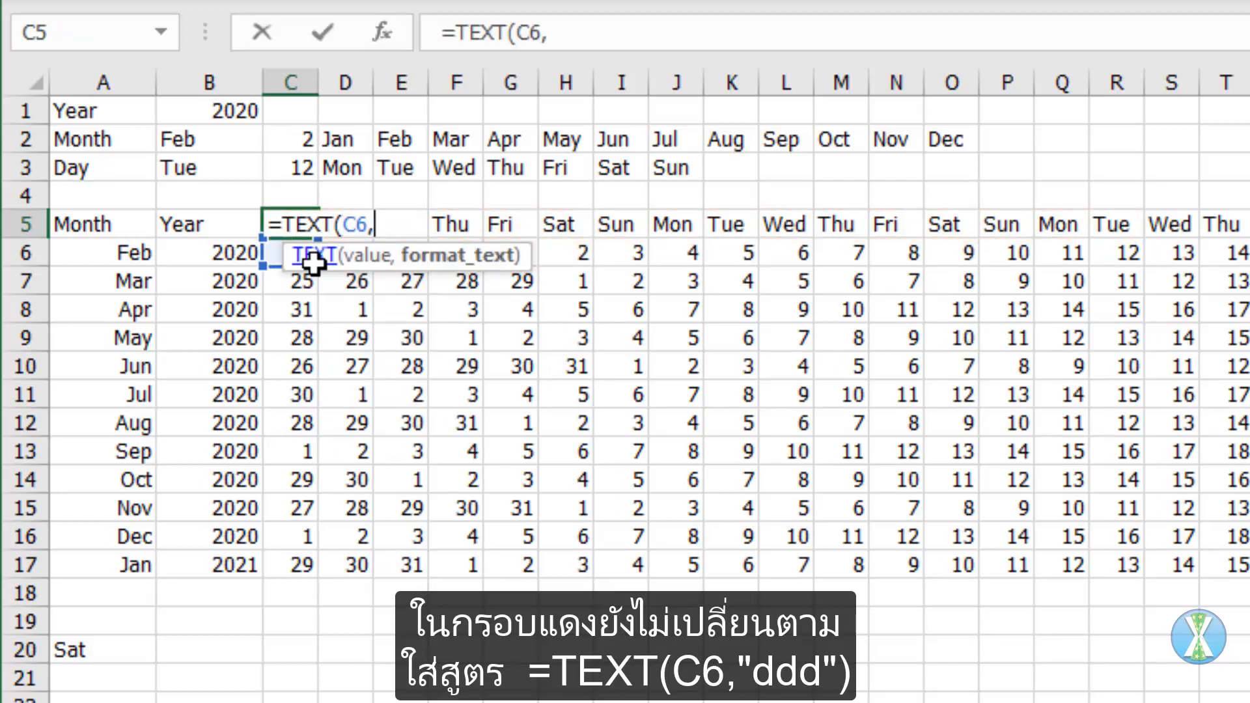
text("dd)
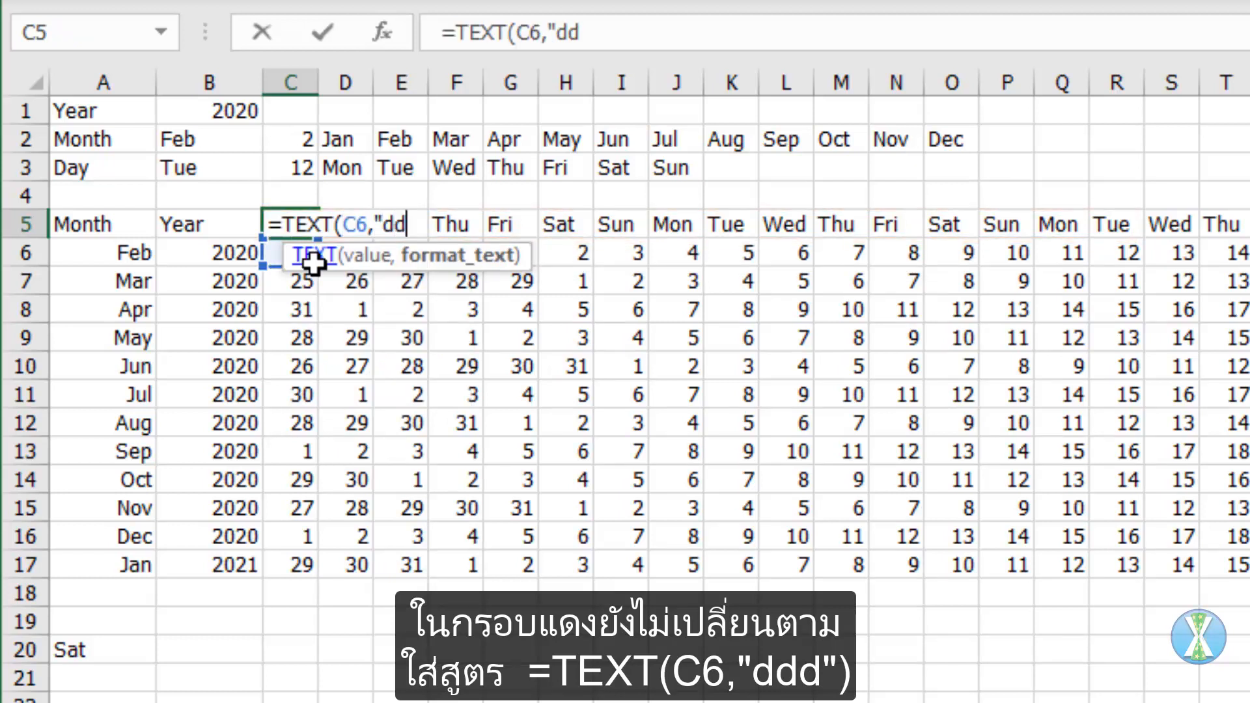
text(d"))
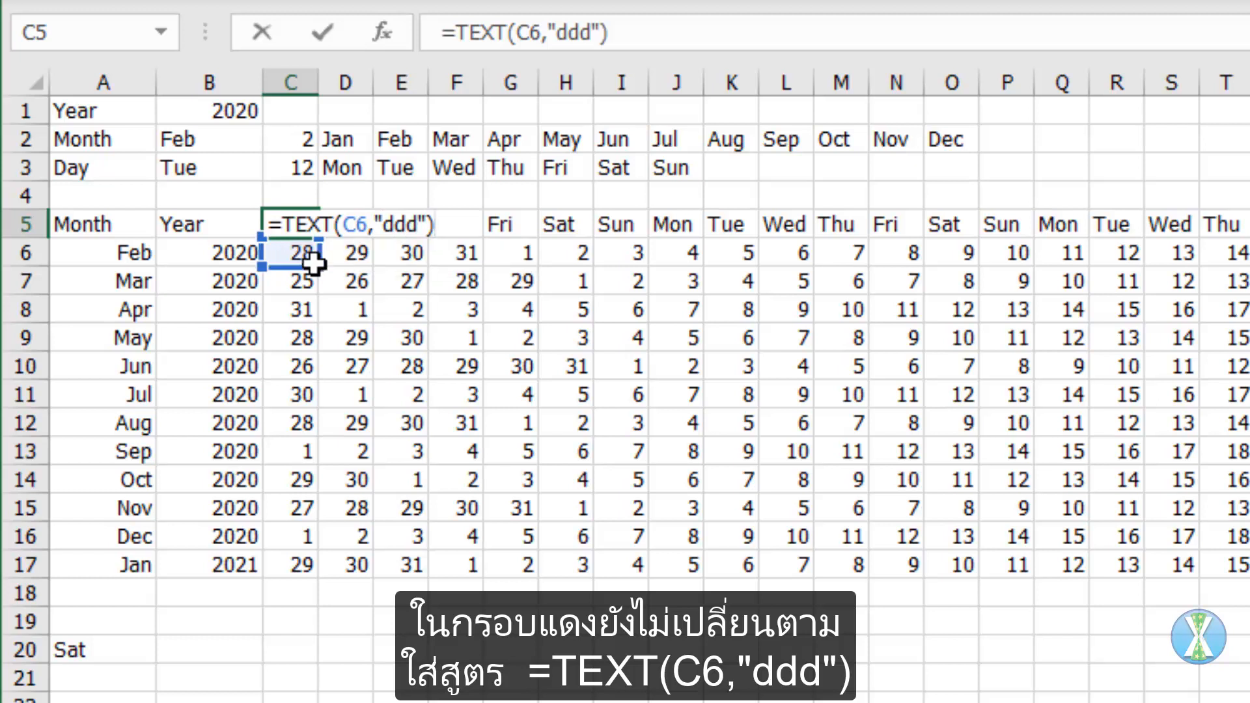
key(ctrl+Return)
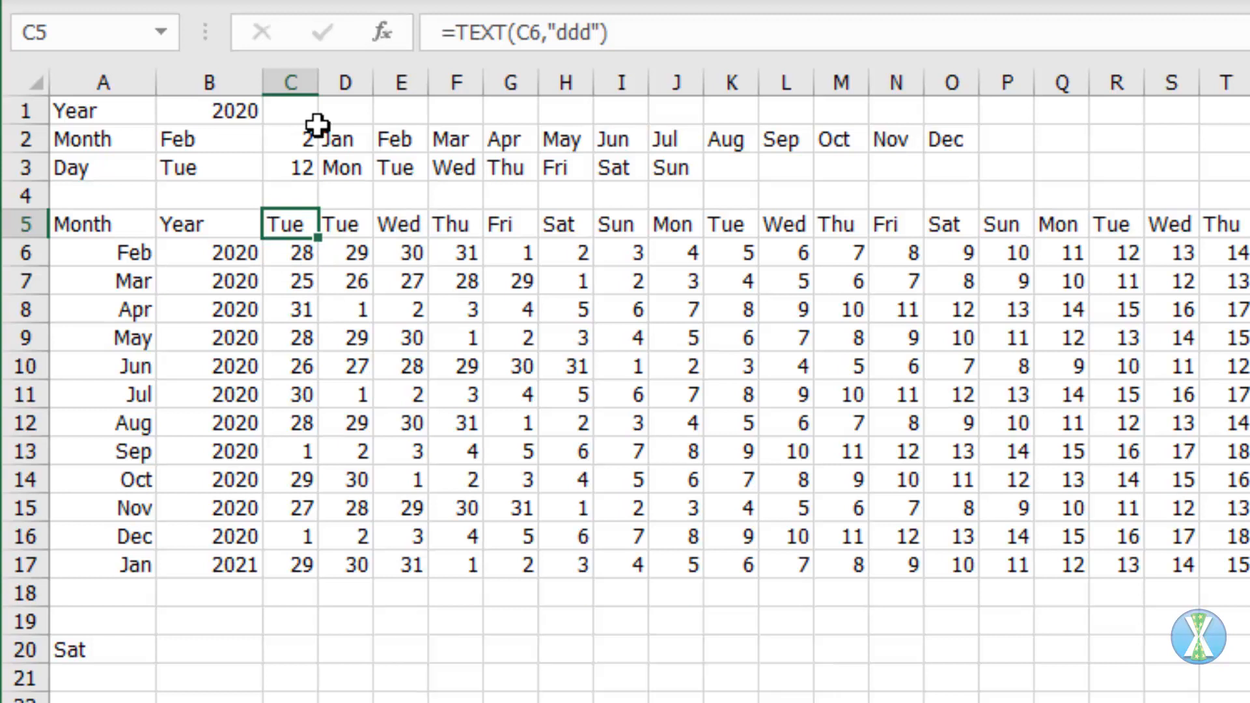
Step: Shorten the C5 header to two letters with =LEFT(TEXT(C6,"ddd"),2) and fill the formula across the header row to AN5
click(454, 28)
text(left()
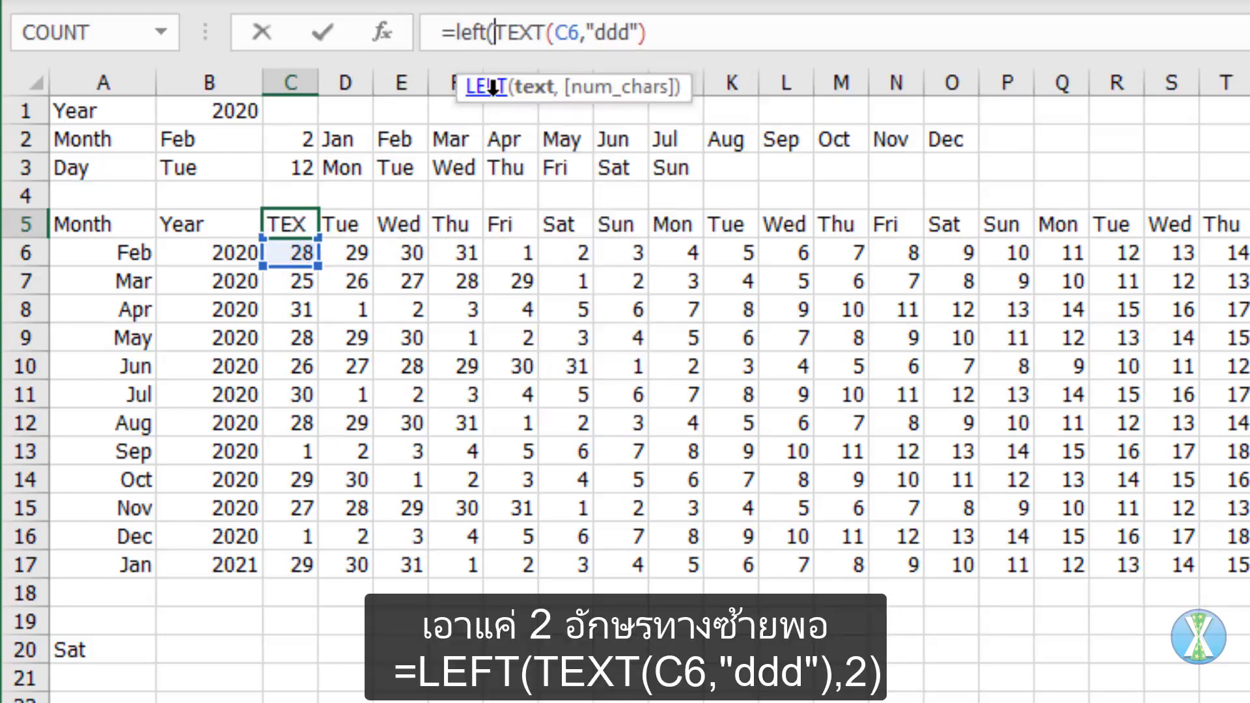
key(End)
text(,2)
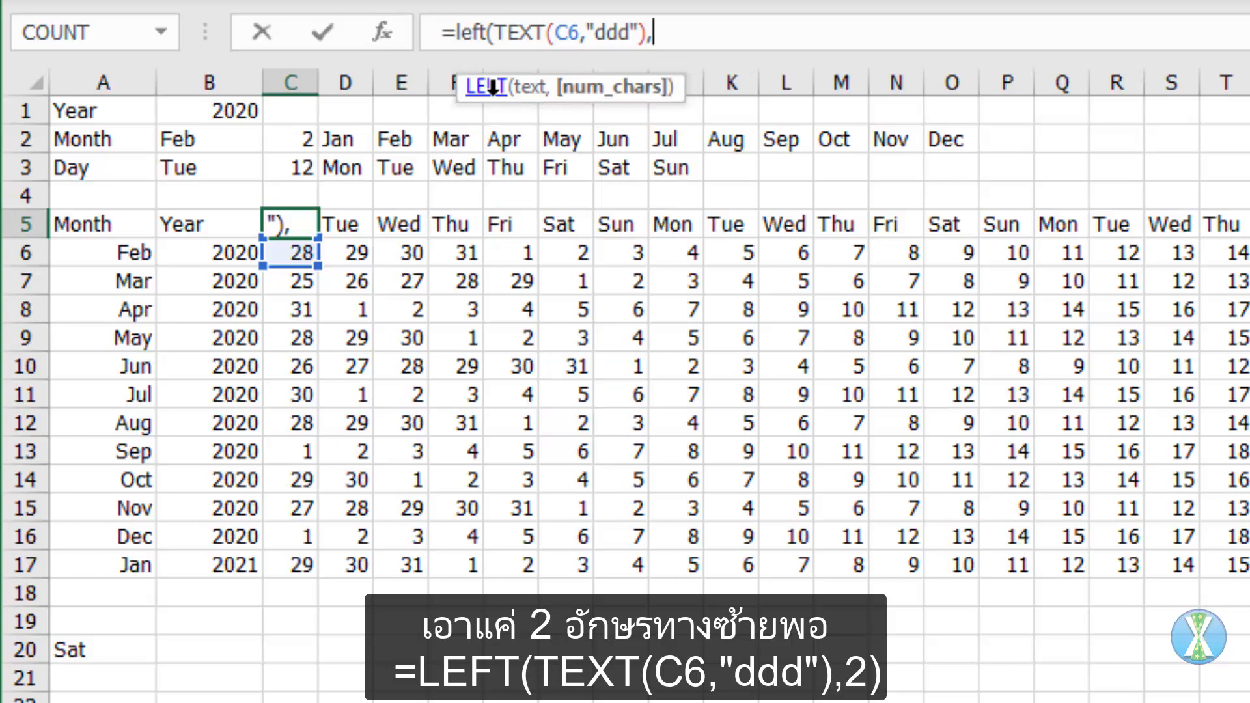
text())
key(ctrl+Return)
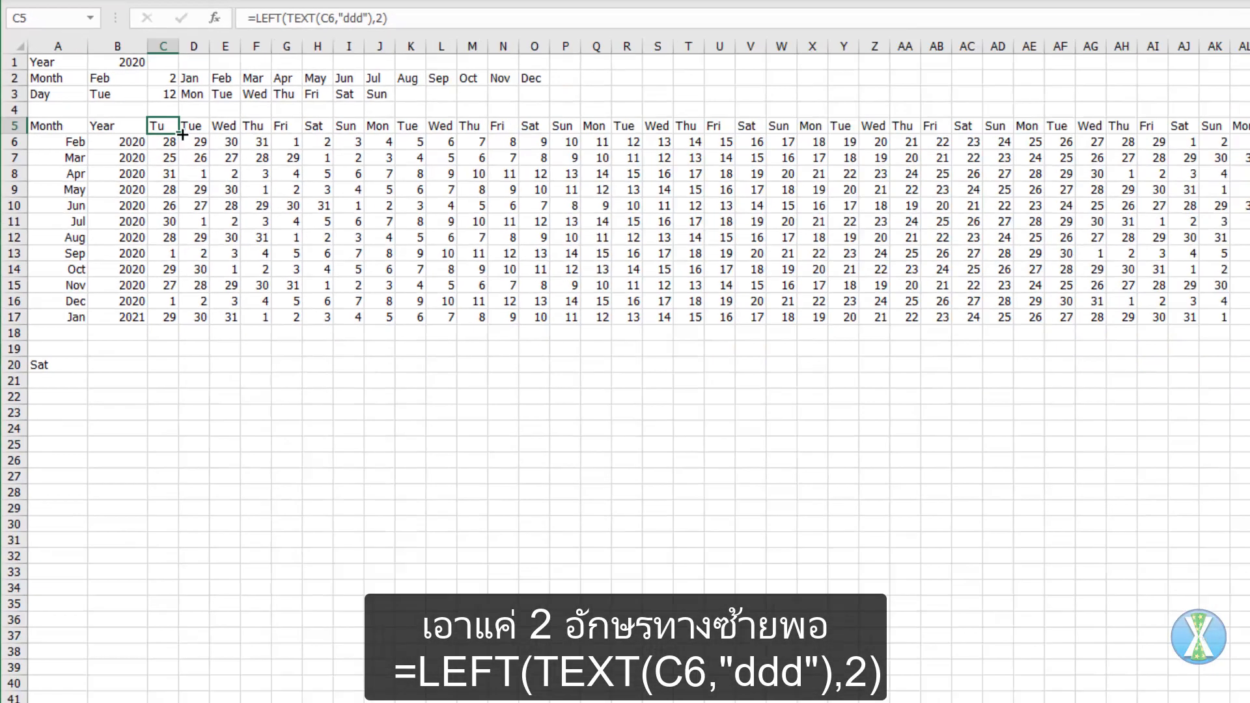
drag(183, 135, 1249, 164)
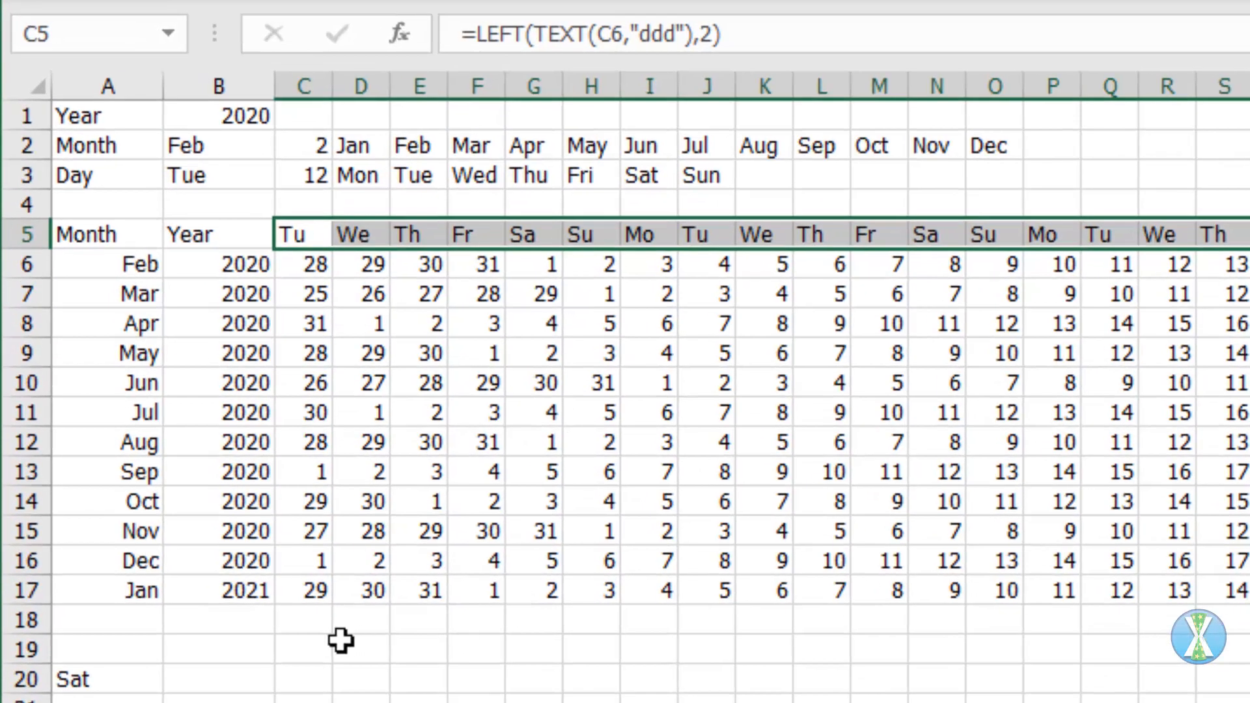
Step: Choose Sun as the starting Day in B3 and Jan as the starting Month in B2
click(209, 177)
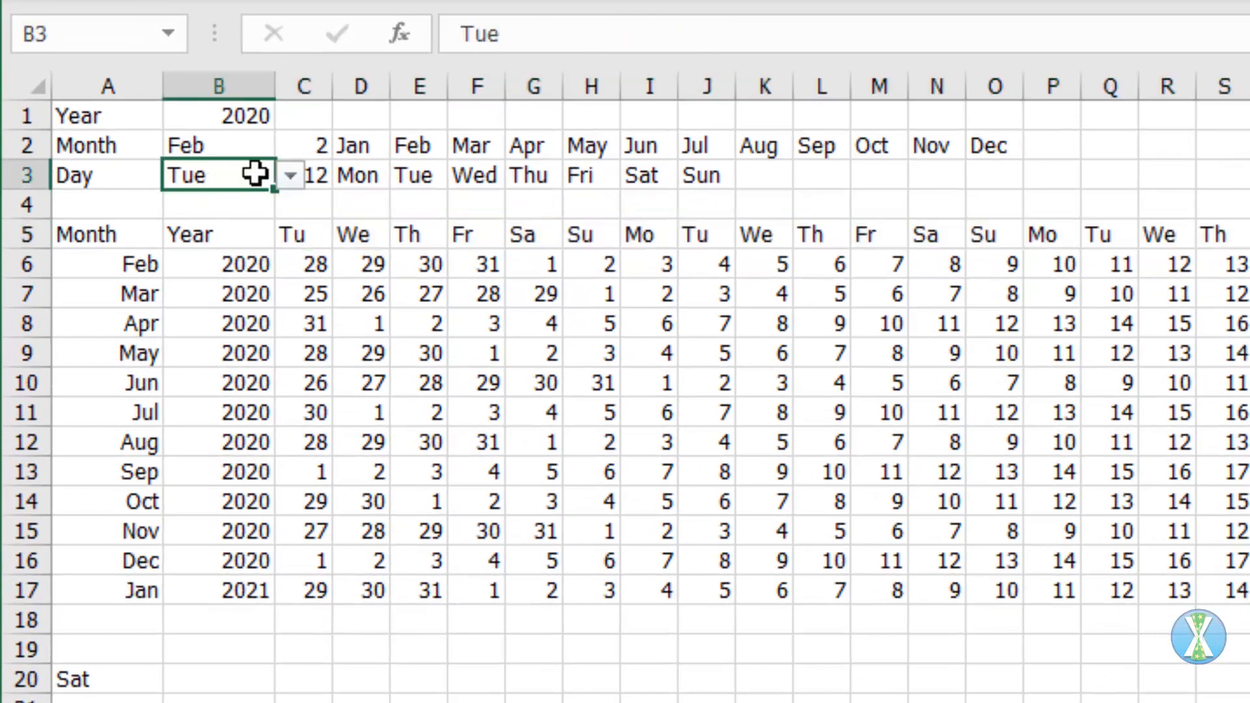
click(290, 174)
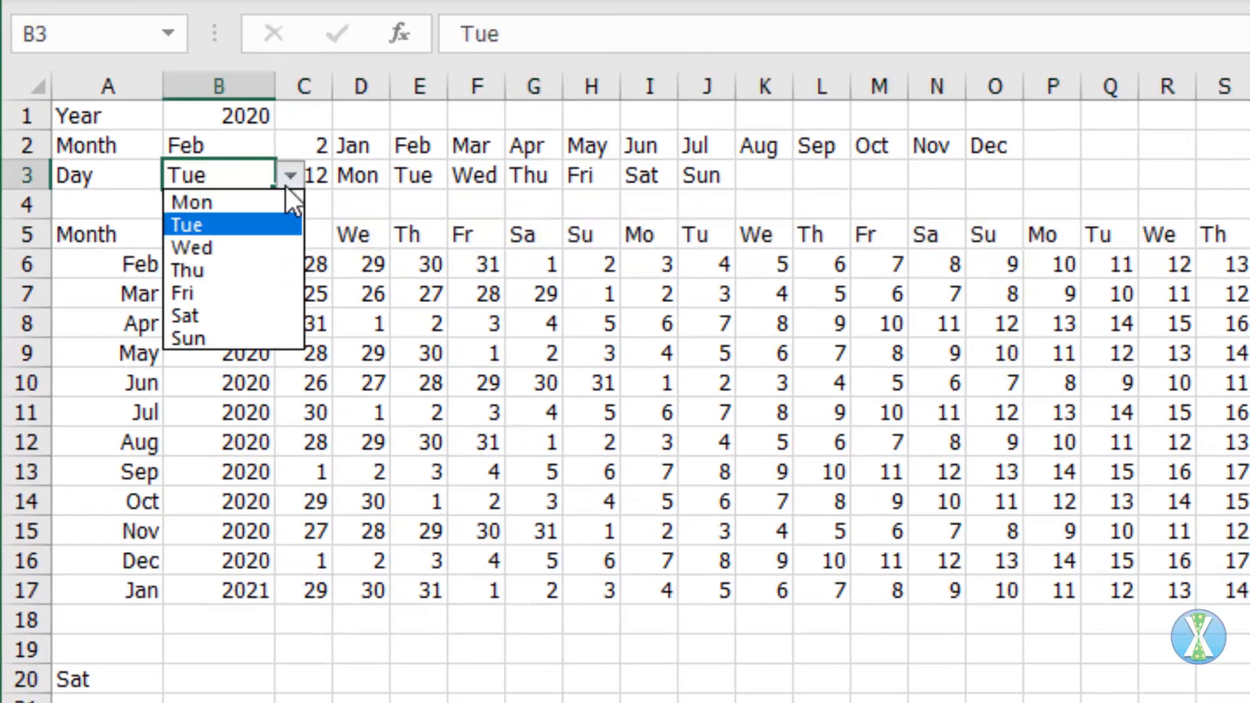
click(222, 340)
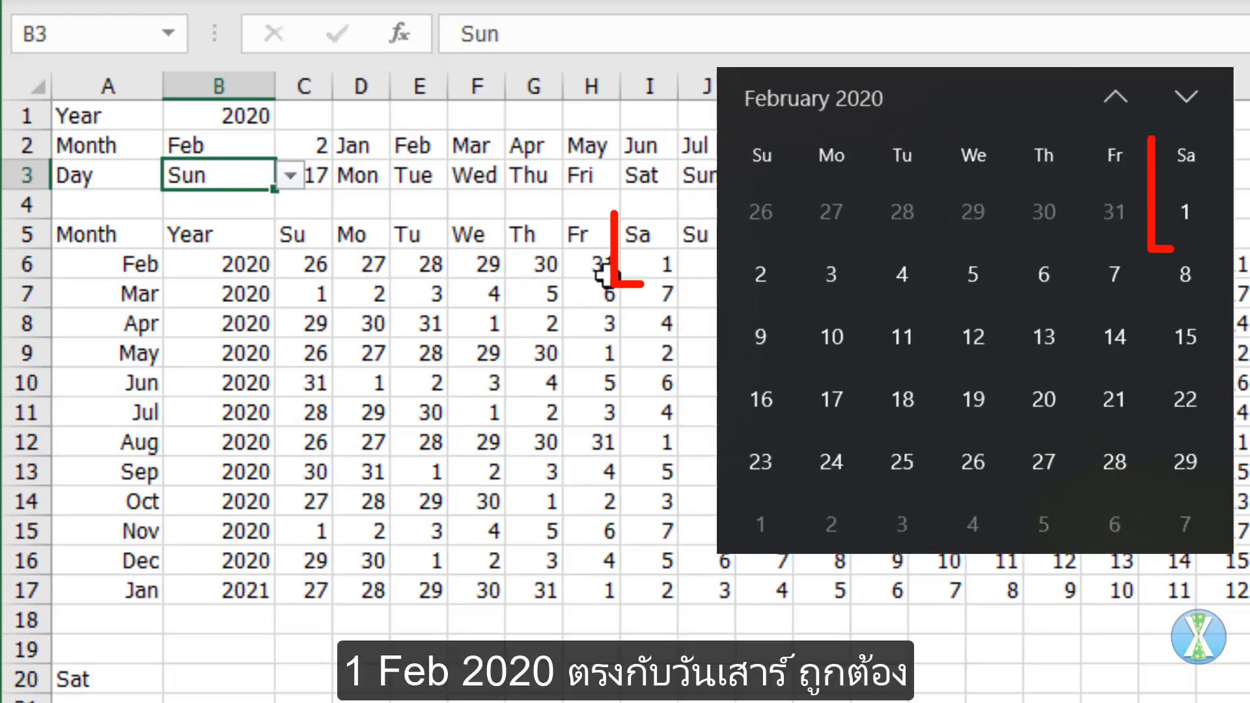
click(259, 148)
click(290, 146)
click(286, 181)
click(231, 173)
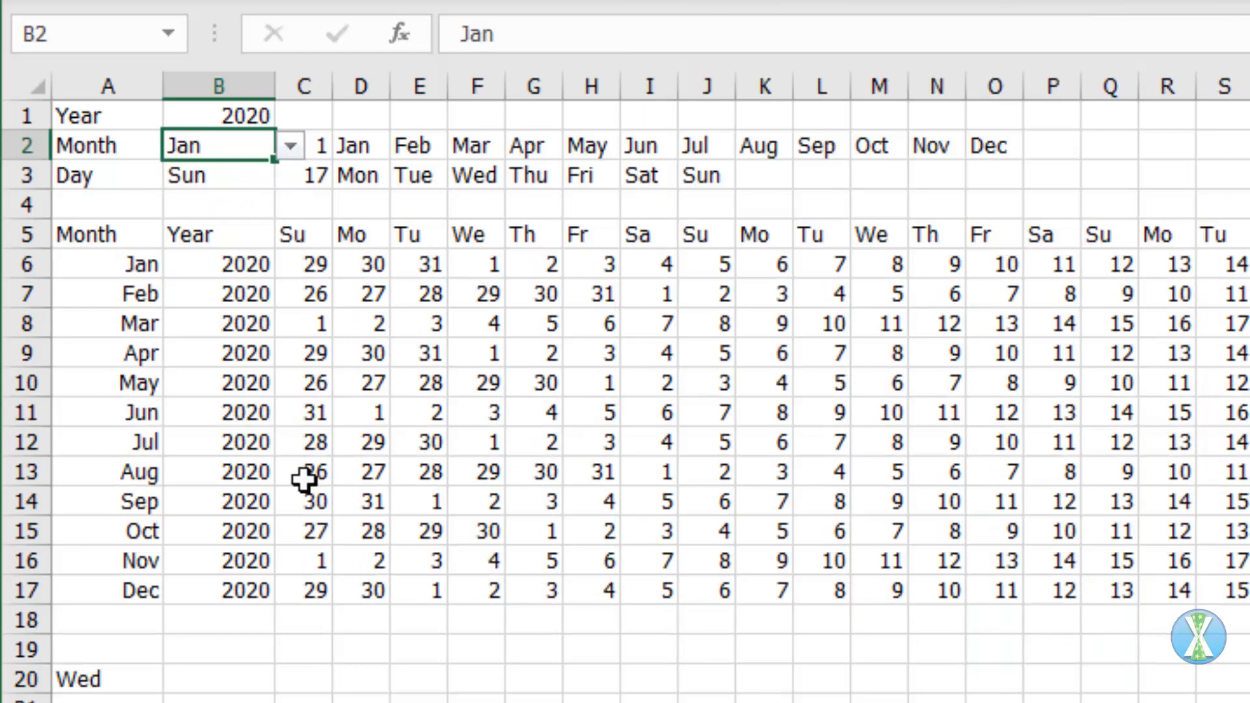
Step: Fill the header row A5:AN5 and the row below the calendar, A18:AN18, with the standard blue color
drag(100, 234, 1174, 300)
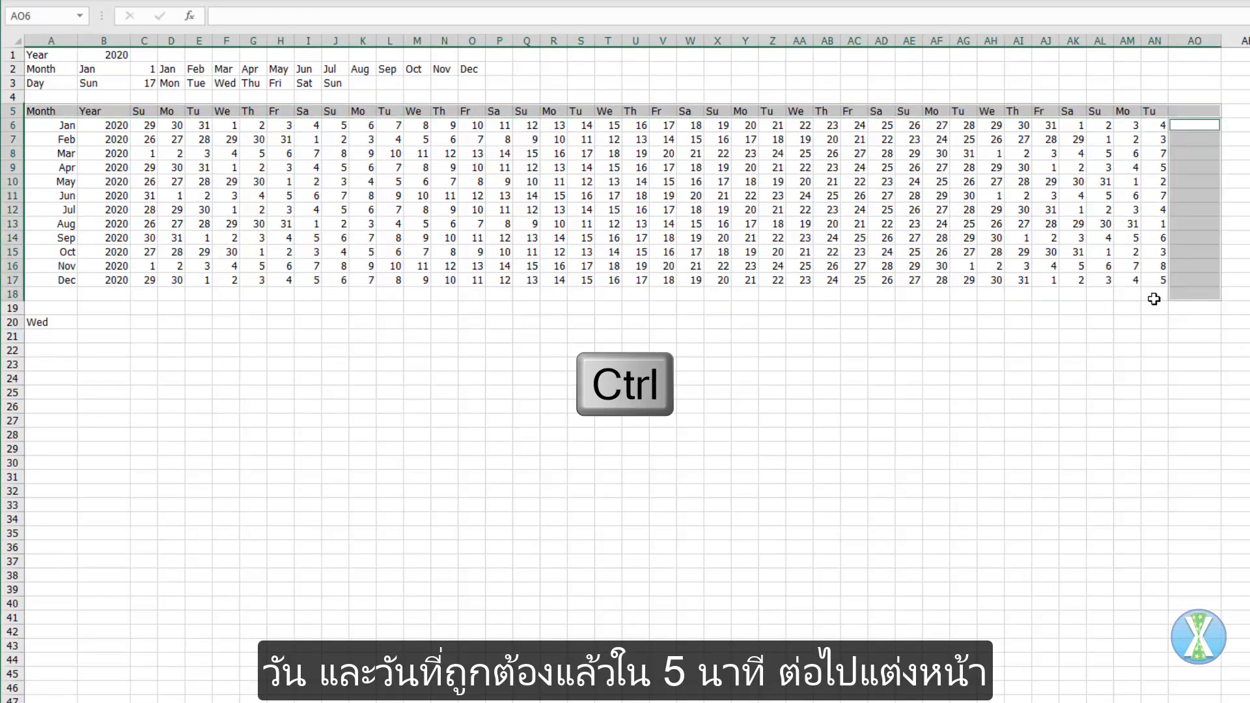
drag(1157, 294, 45, 294)
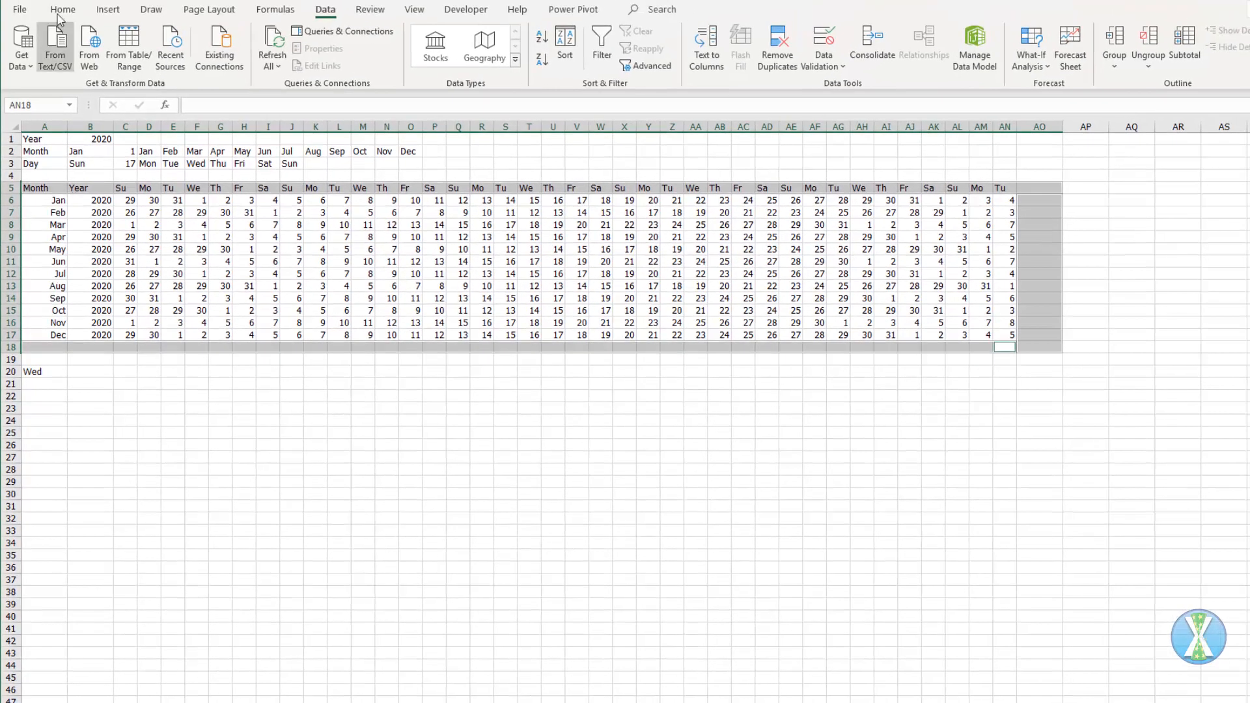
click(61, 10)
click(244, 60)
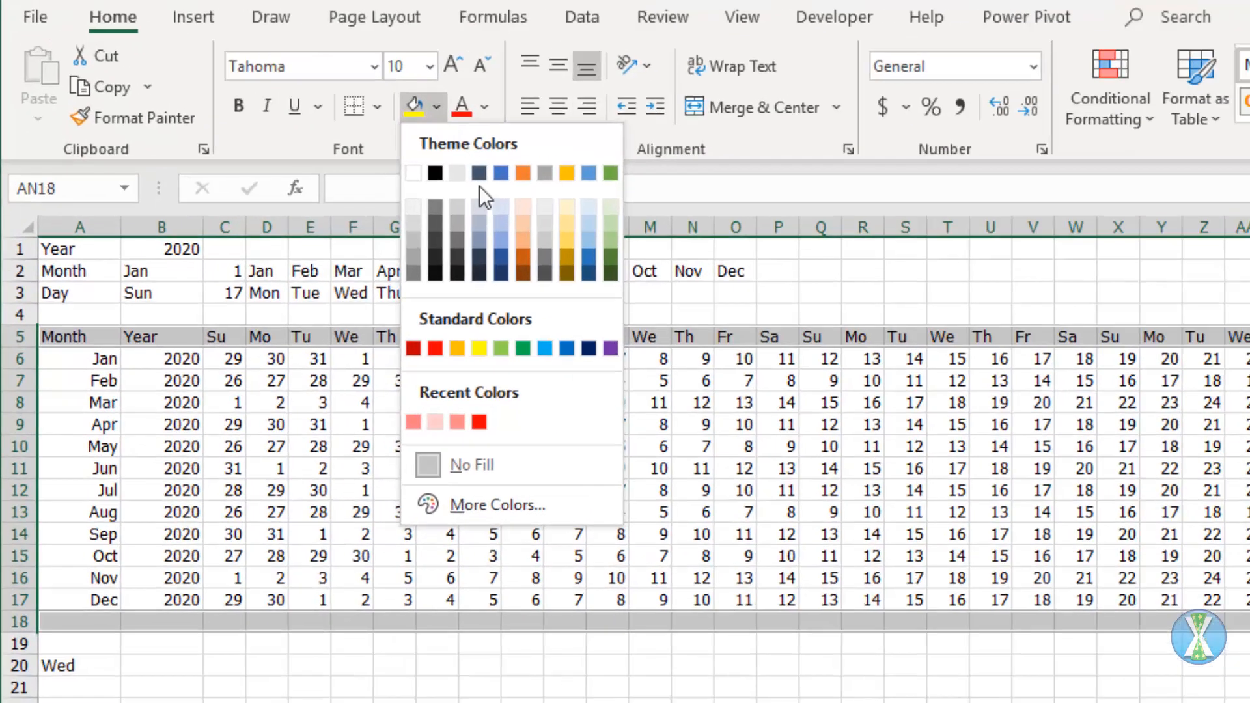
click(347, 213)
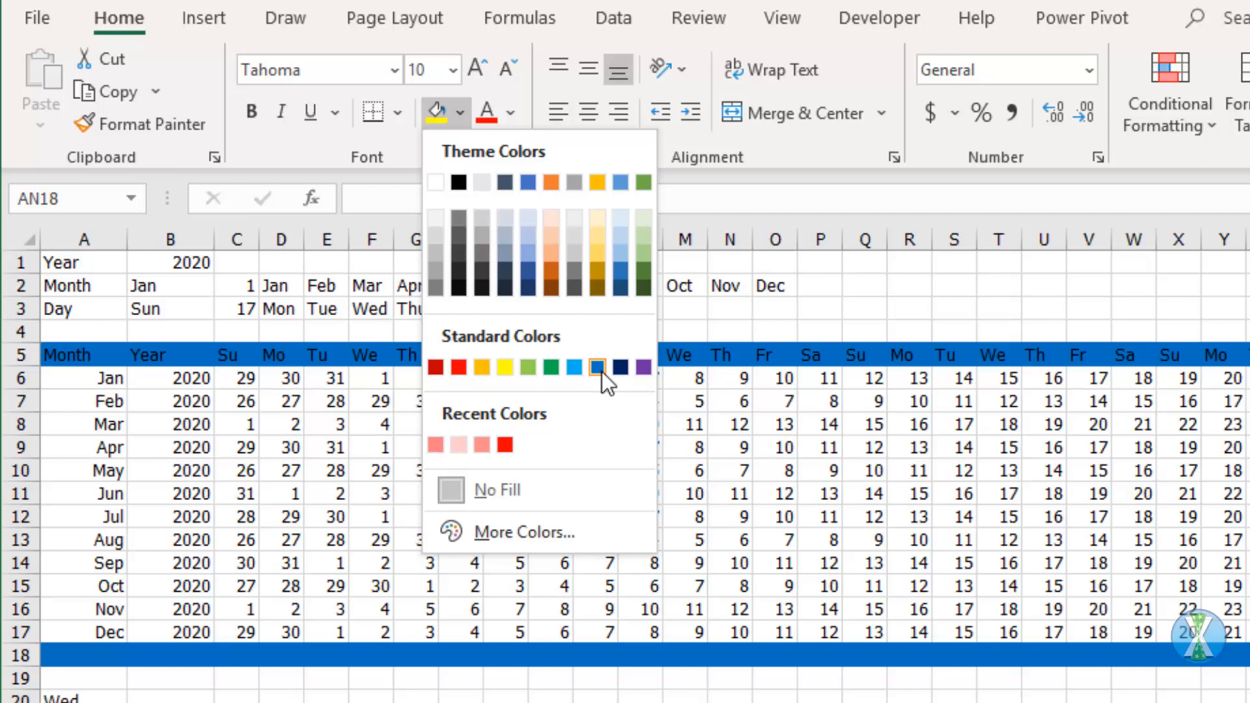
click(601, 367)
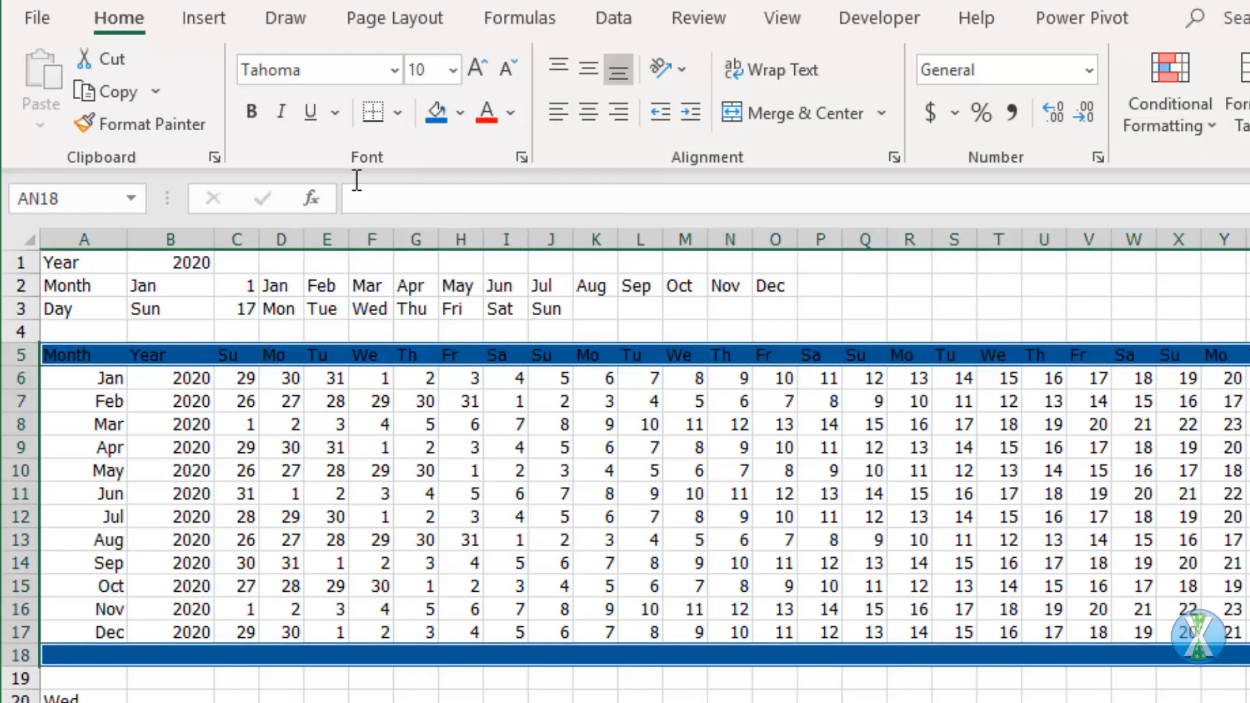
Step: Make the text in the blue rows 5 and 18 white and bold
click(511, 112)
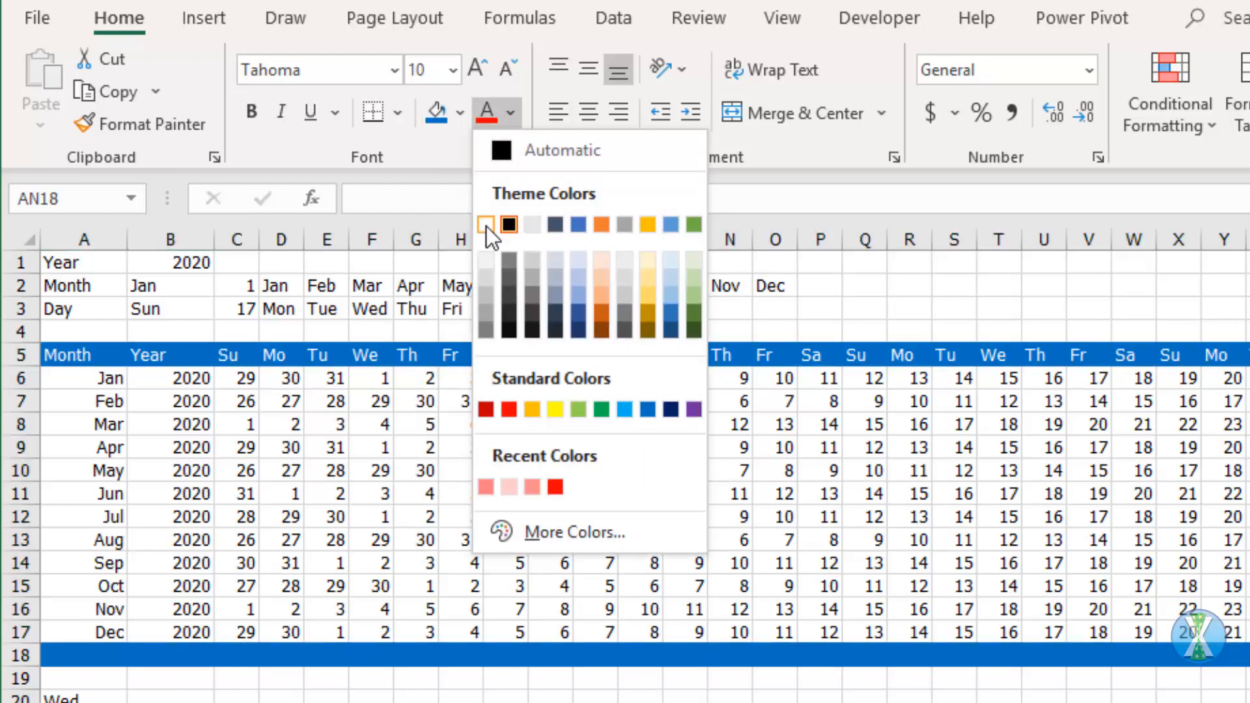
click(487, 227)
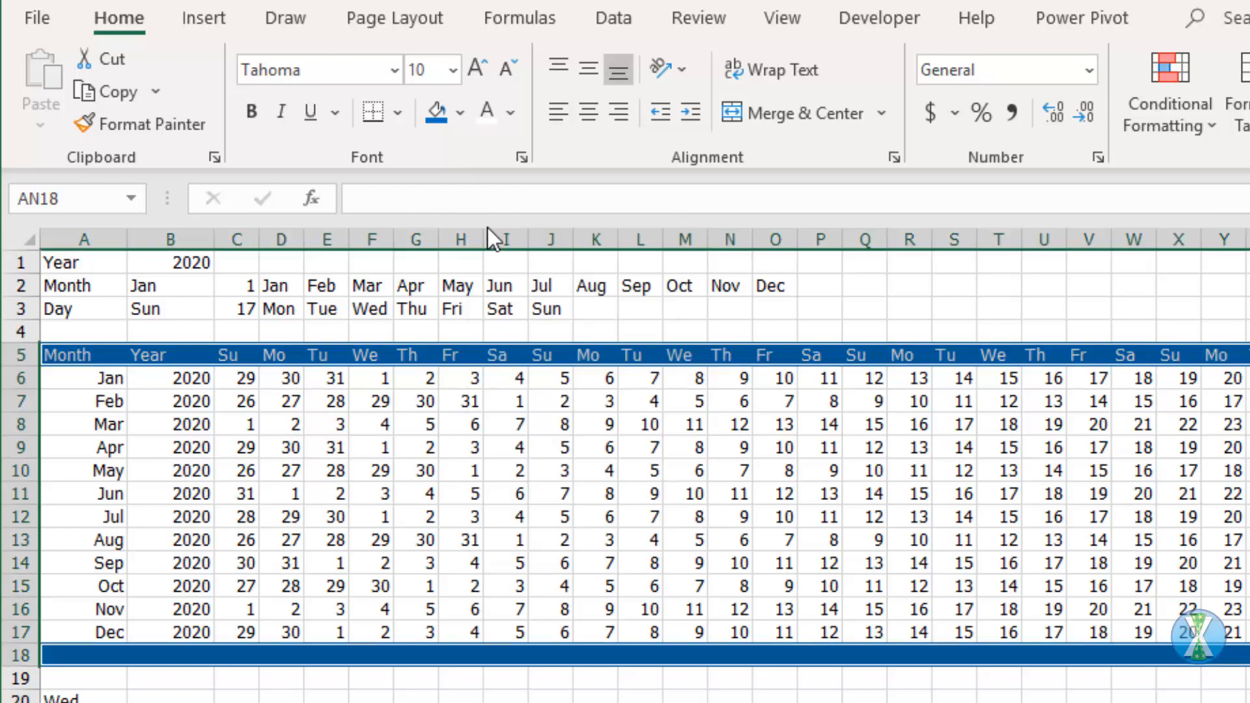
click(257, 111)
click(260, 535)
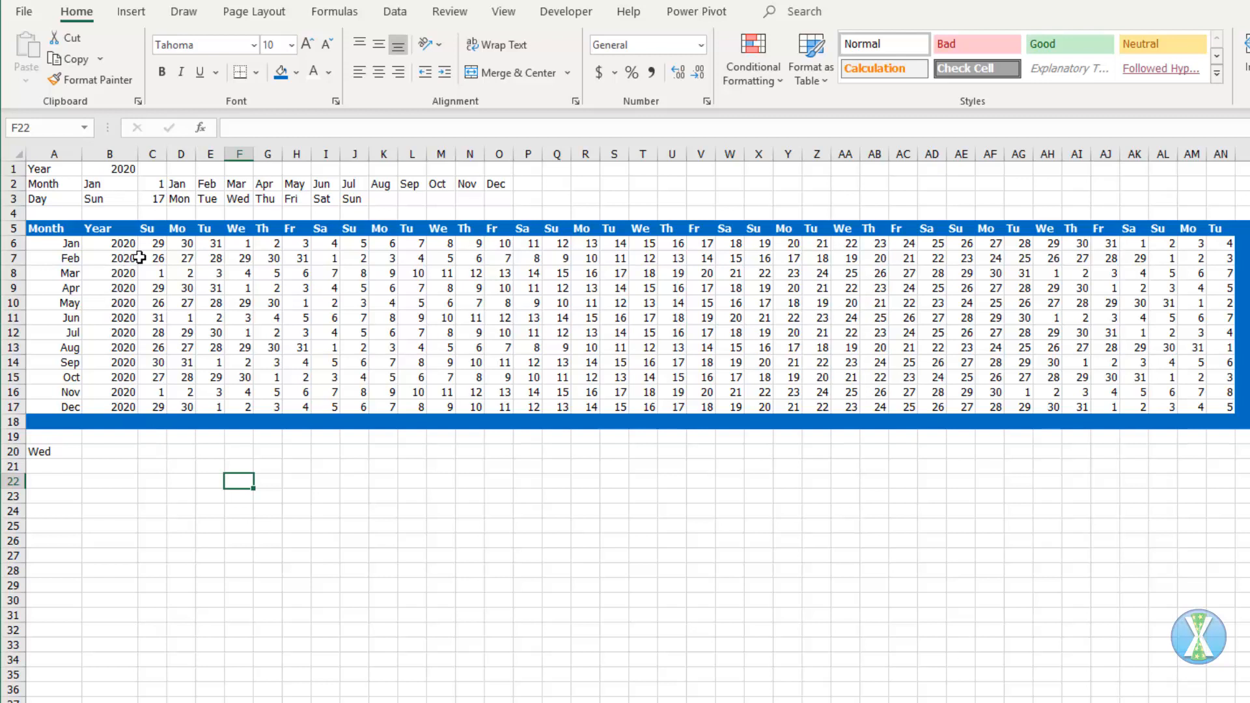
Step: For C6:AN17, start a formula-based conditional formatting rule with =month($A6)<>Month(c6)
drag(154, 243, 1229, 407)
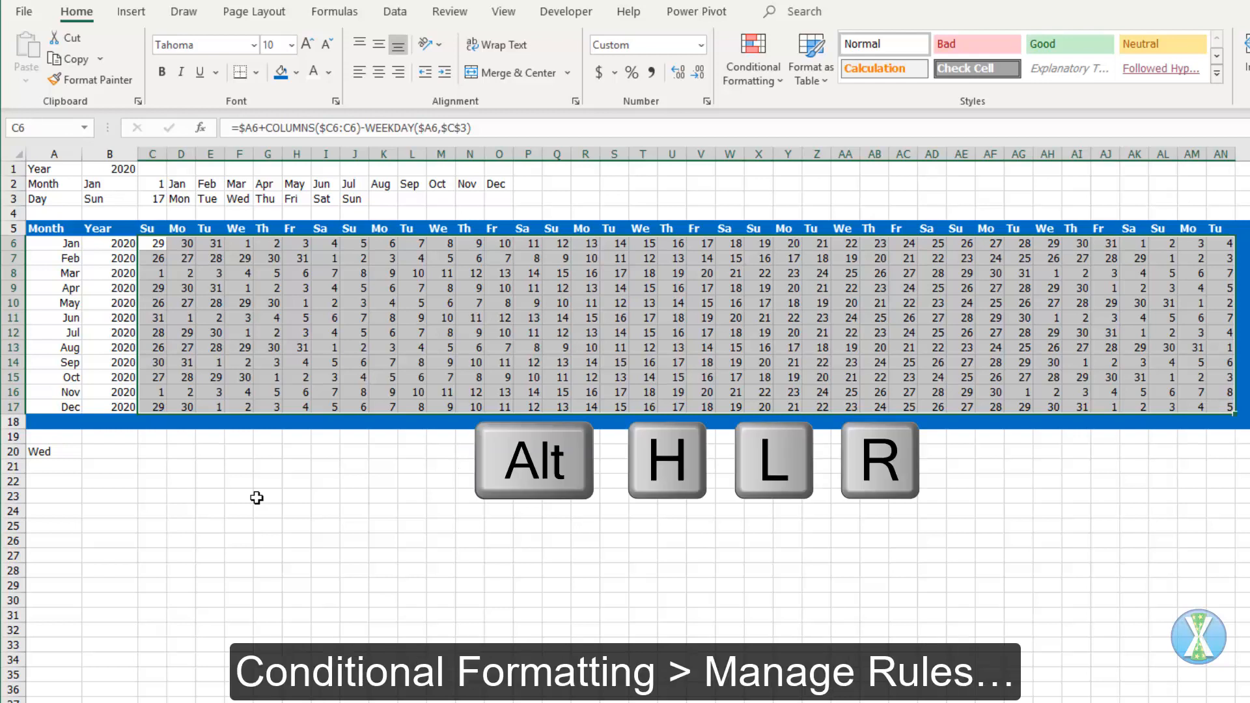
key(alt)
key(h)
key(l)
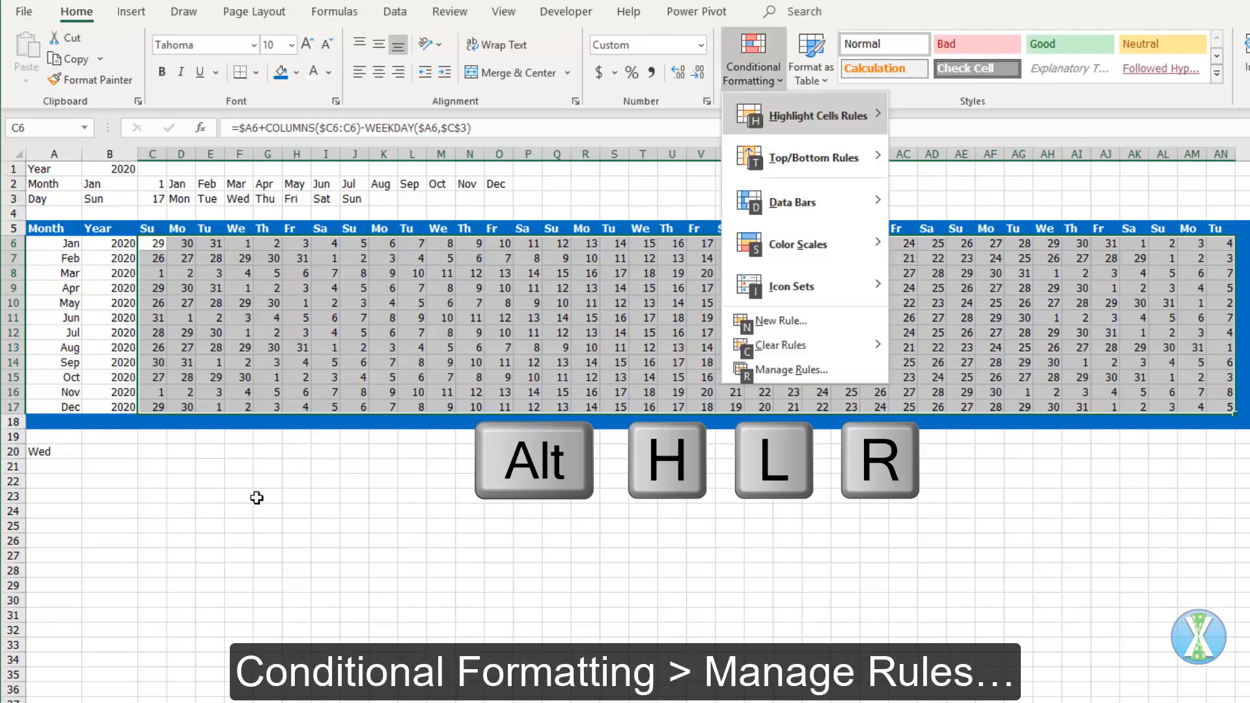
key(r)
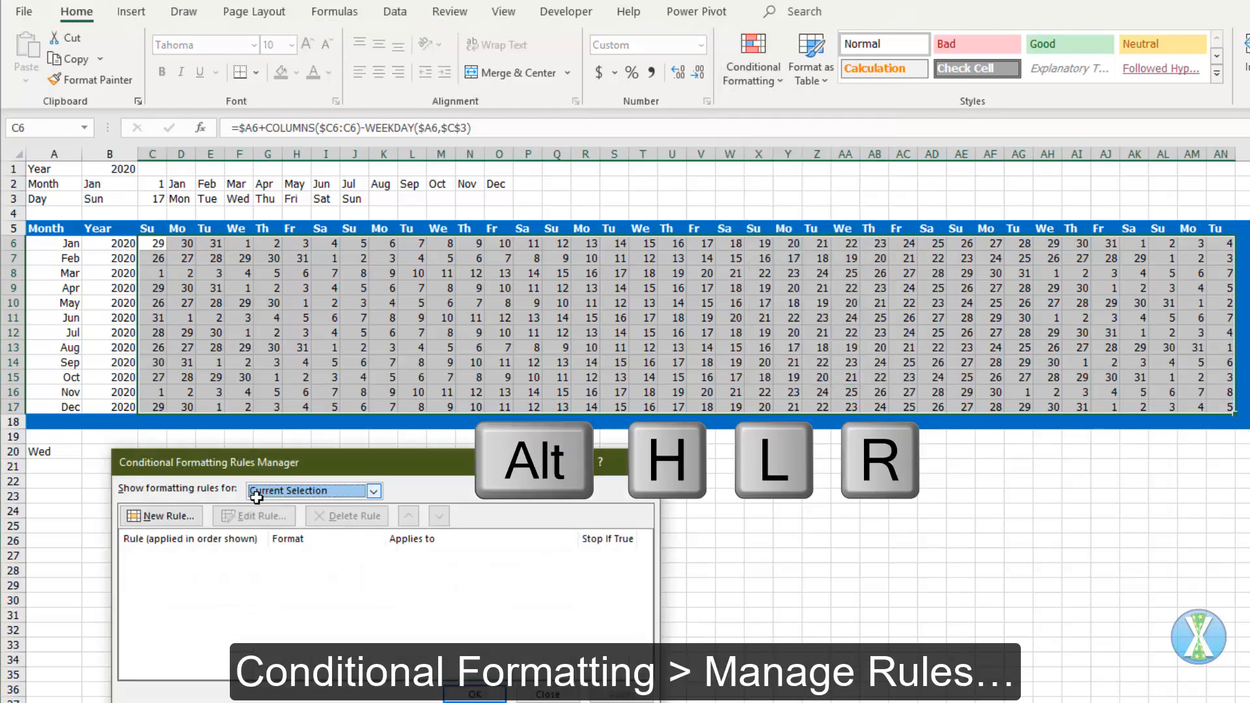
click(172, 516)
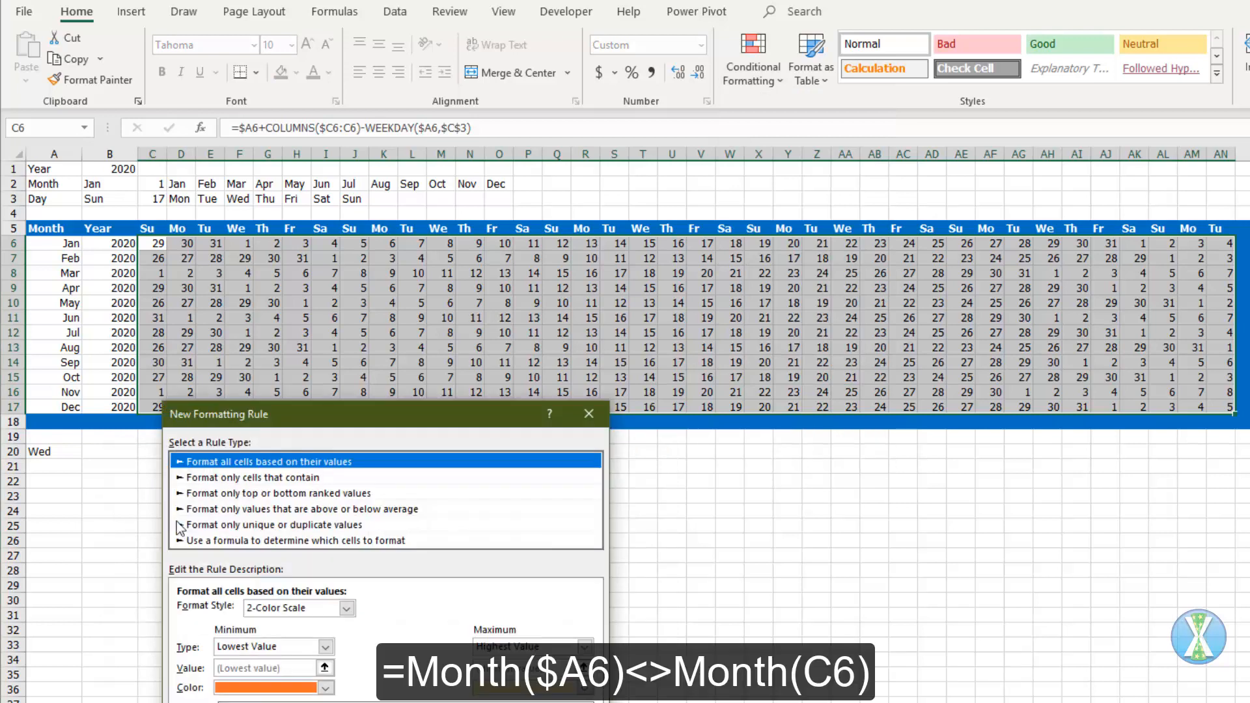
click(249, 487)
click(270, 560)
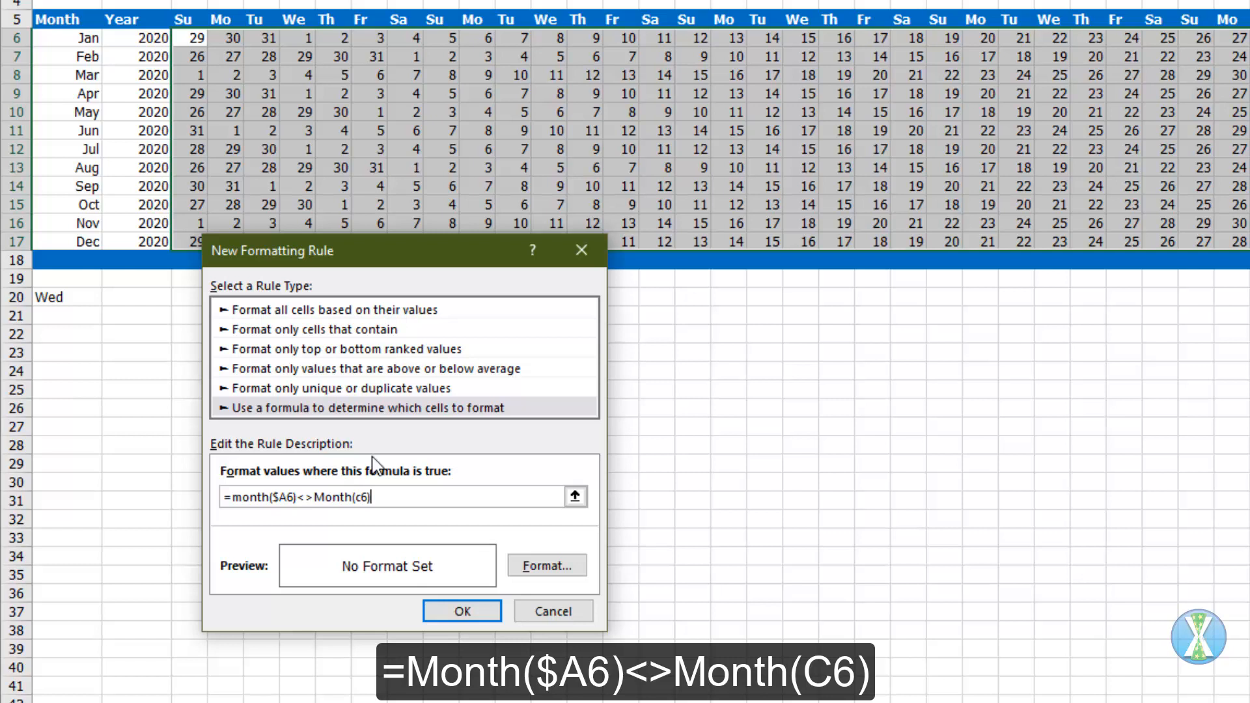
key(Tab)
drag(235, 498, 427, 515)
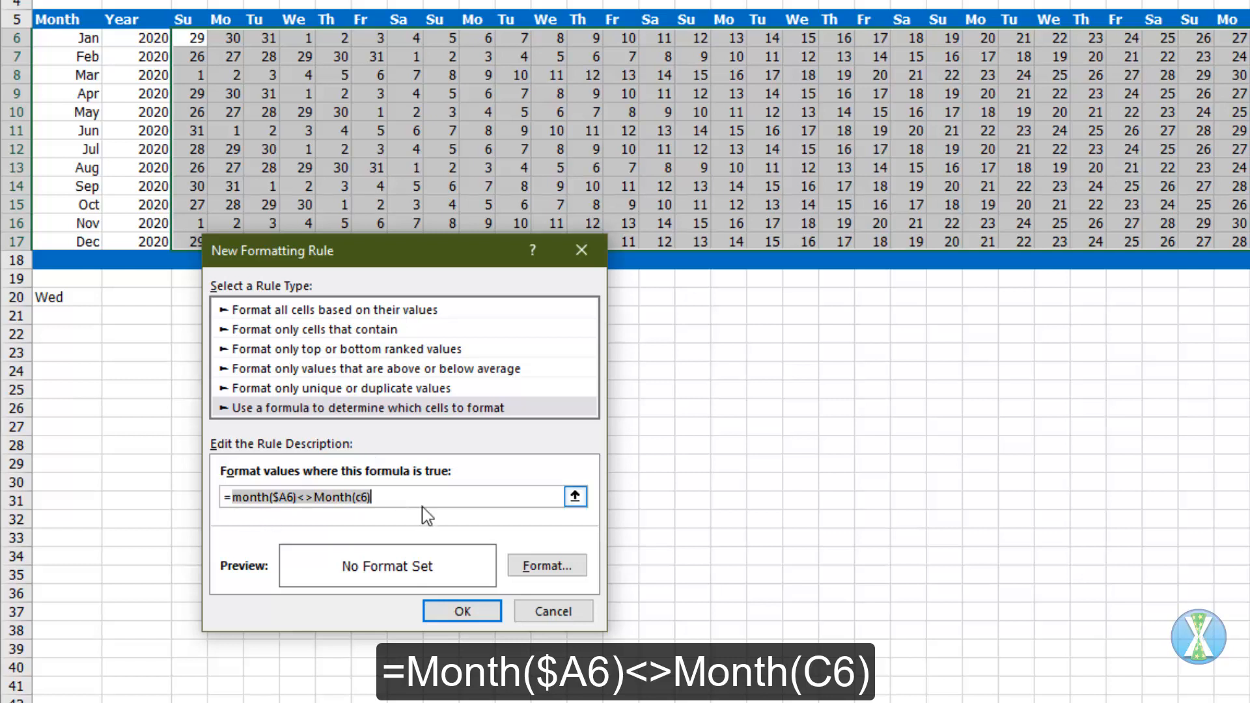
Step: Give the out-of-month rule a light grey font color and apply it to the calendar
click(552, 571)
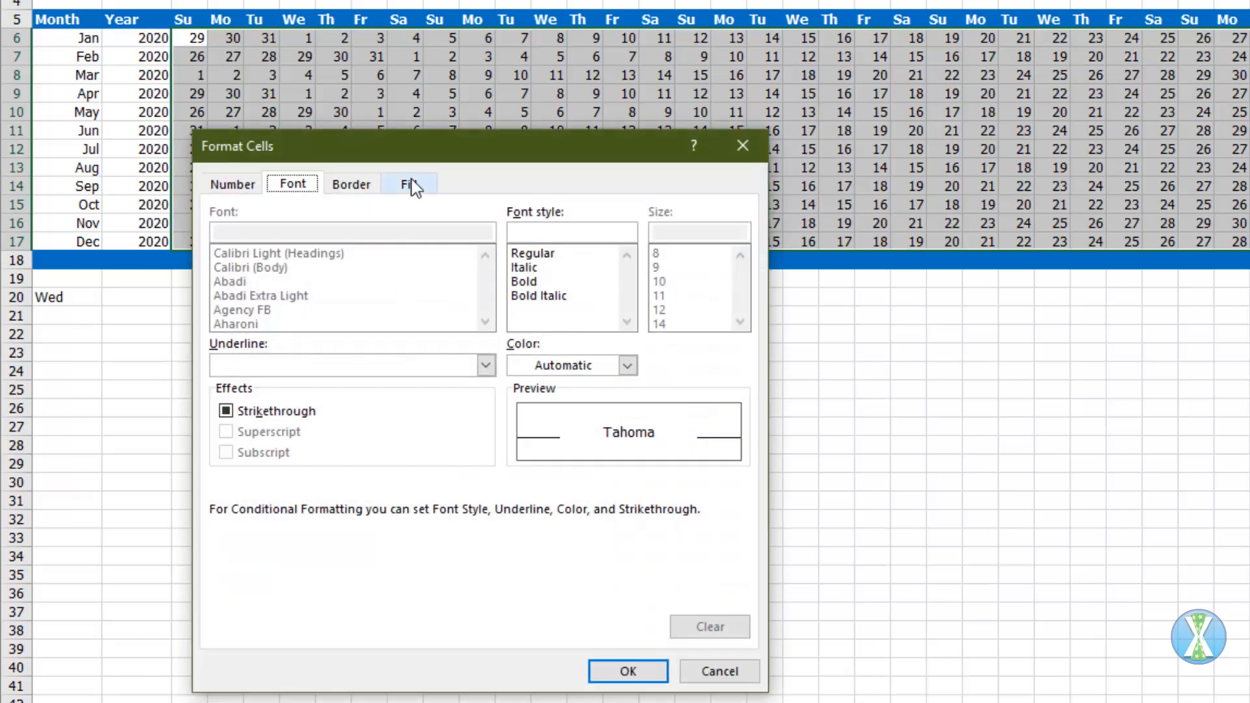
click(627, 366)
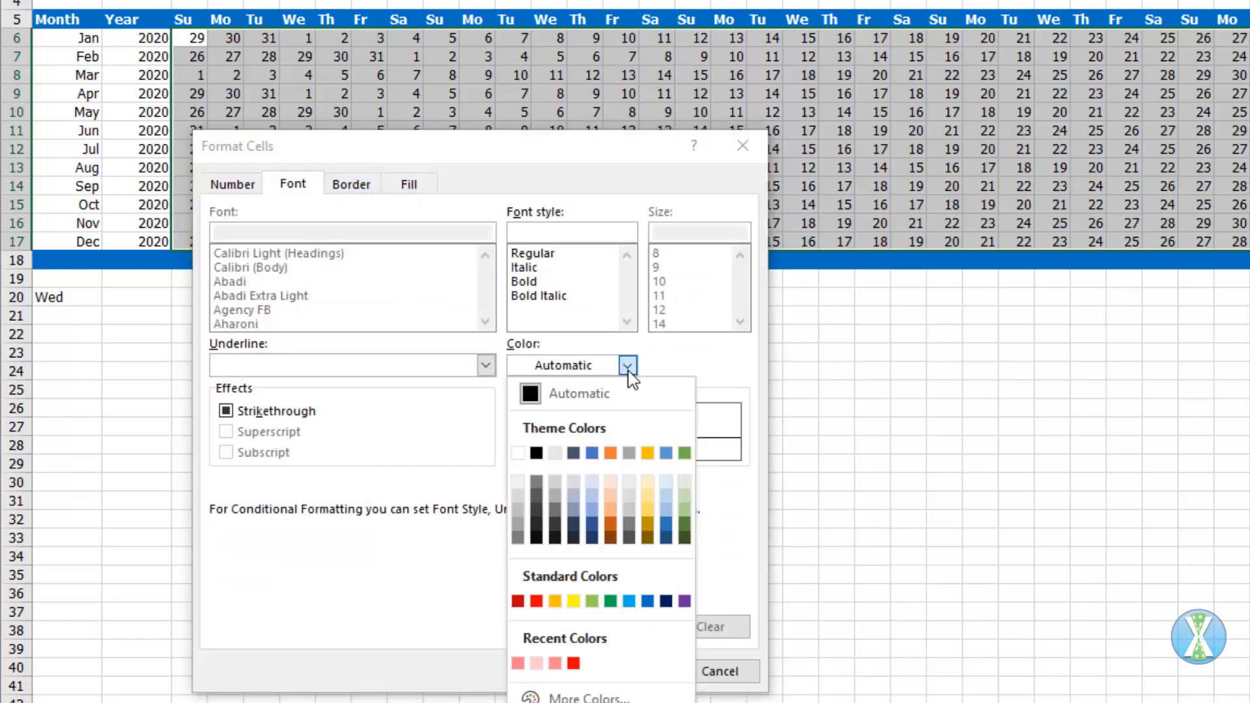
click(518, 498)
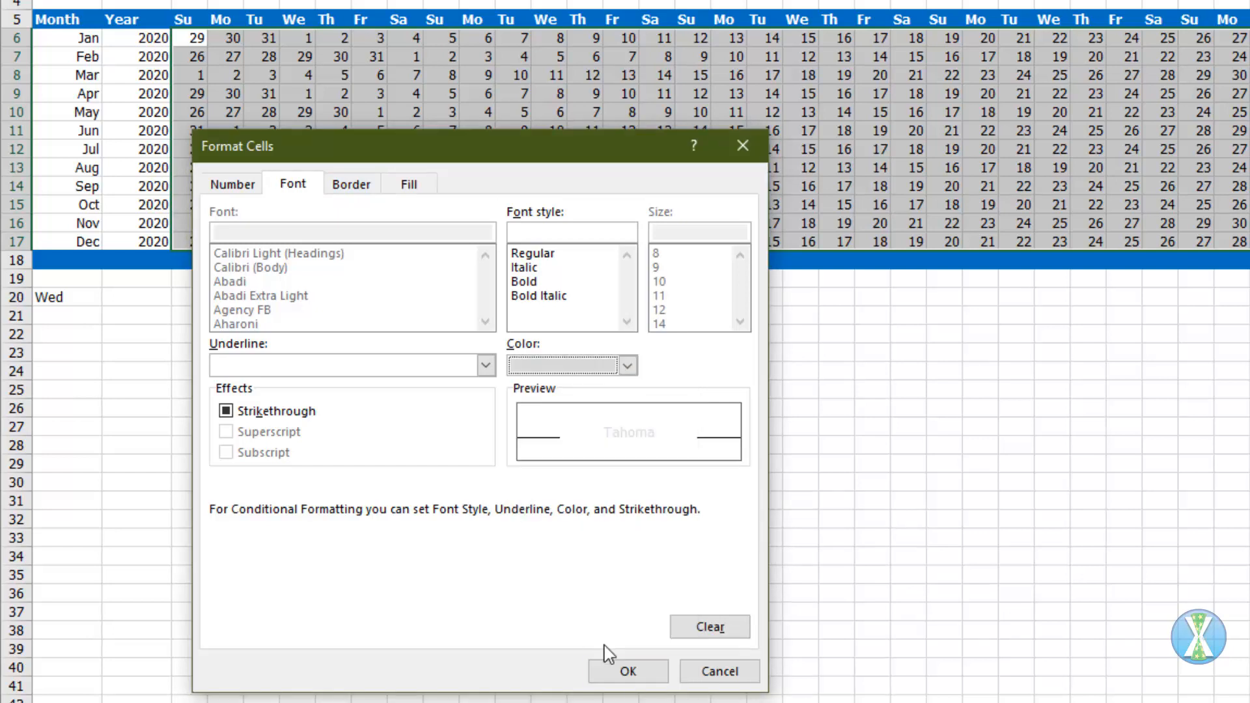
click(615, 671)
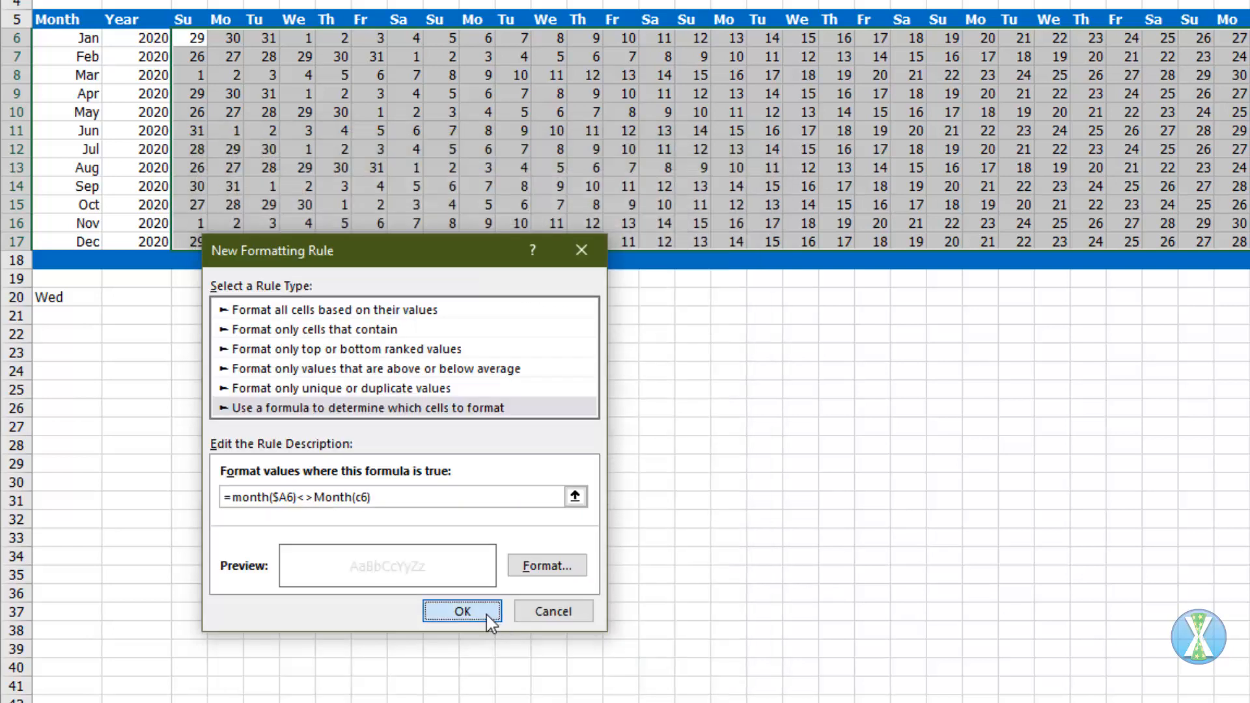
click(487, 615)
click(759, 606)
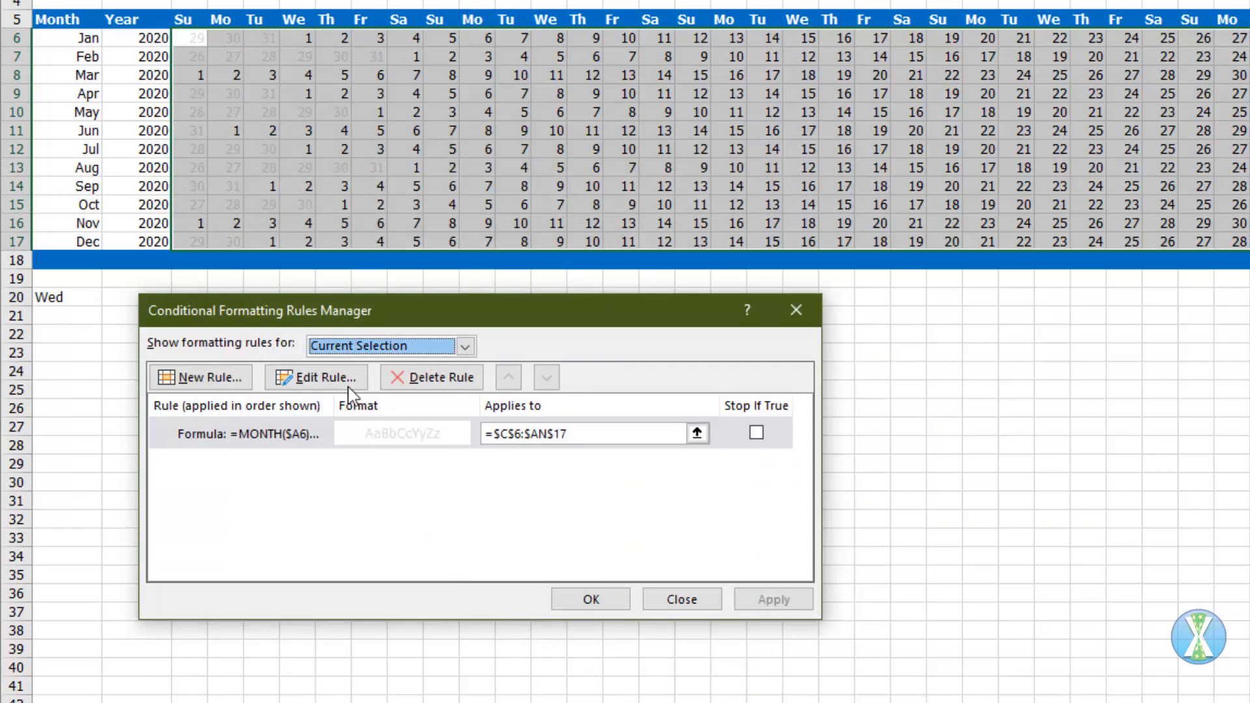
Step: Start a second formula-based conditional formatting rule for weekends with =weekday(c6,2)>5
click(207, 379)
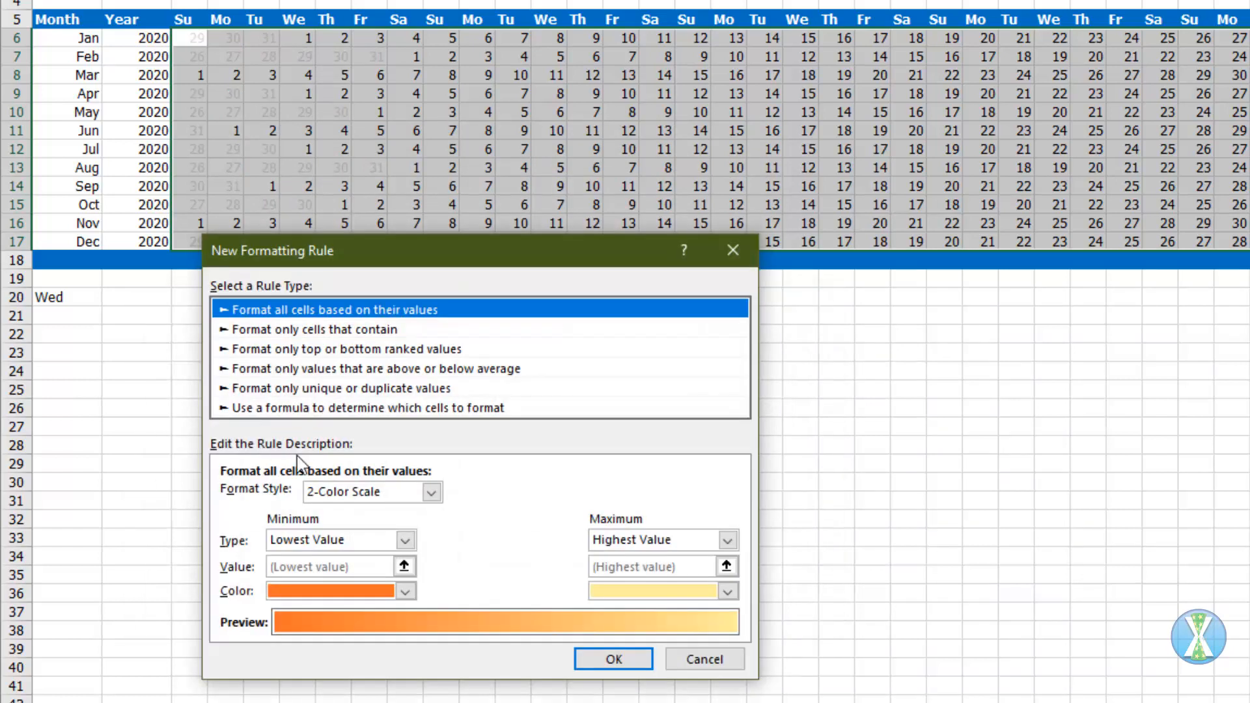
click(282, 407)
click(267, 496)
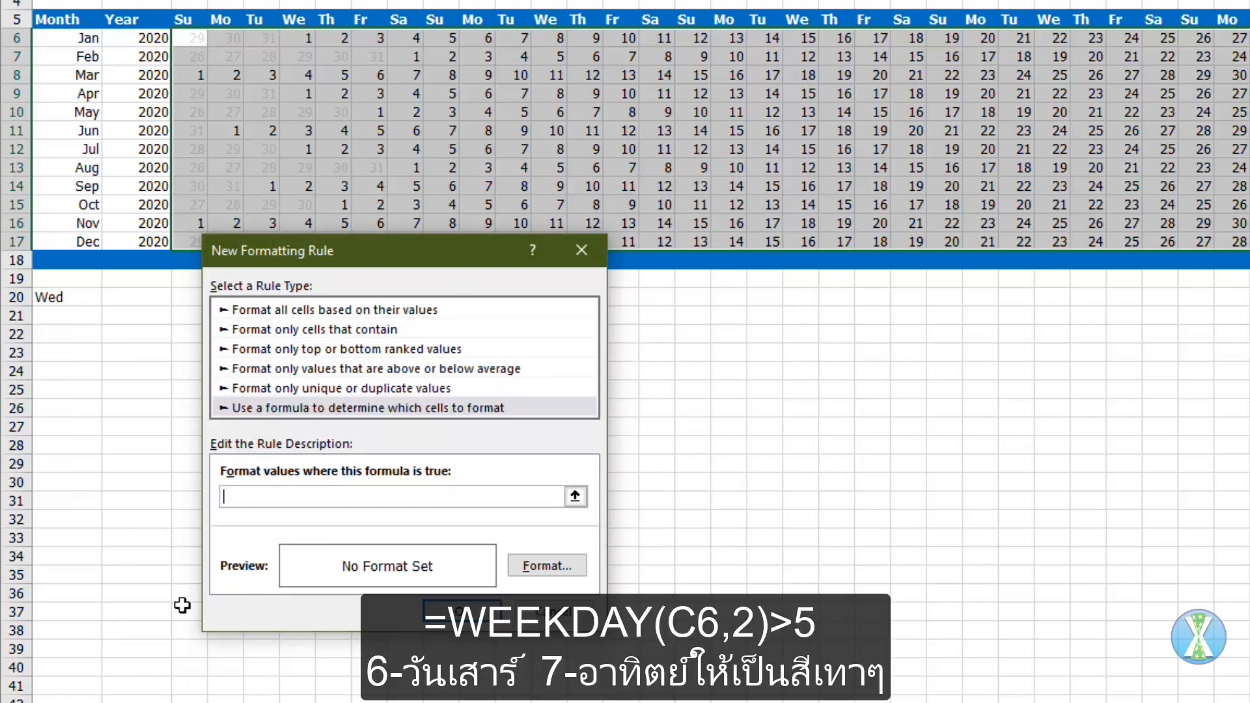
text(=weekday(c6,2)
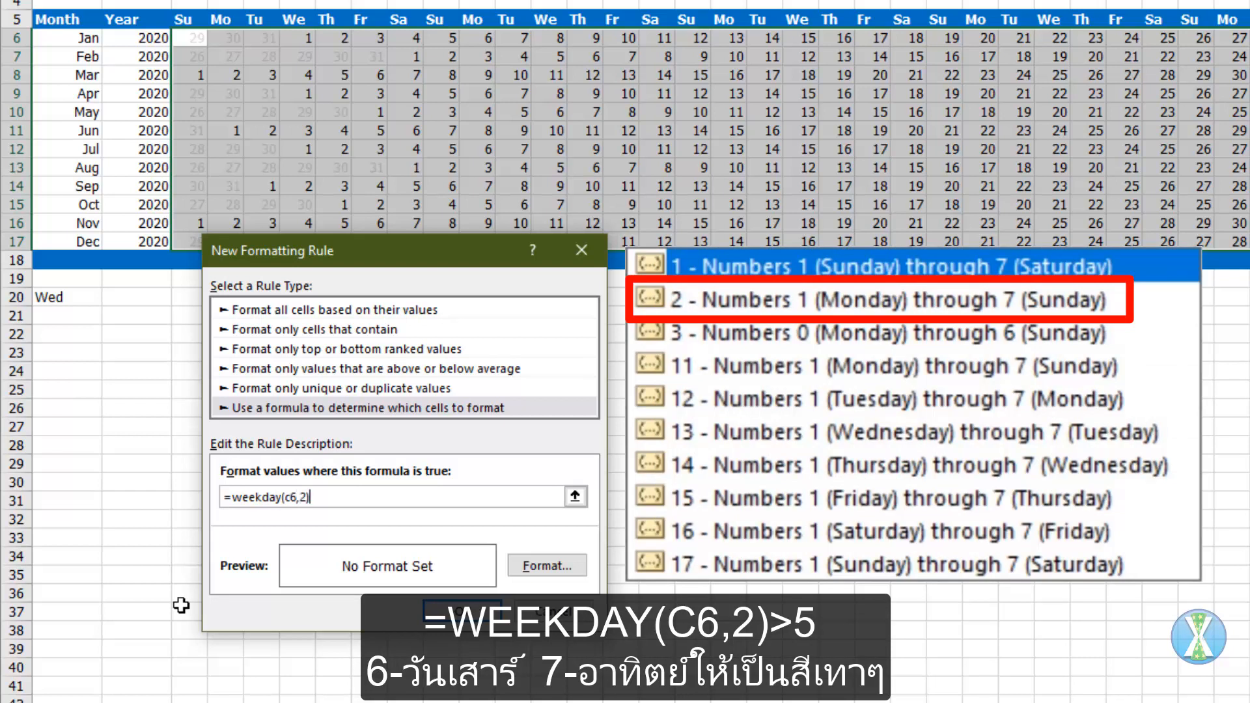
text()>5)
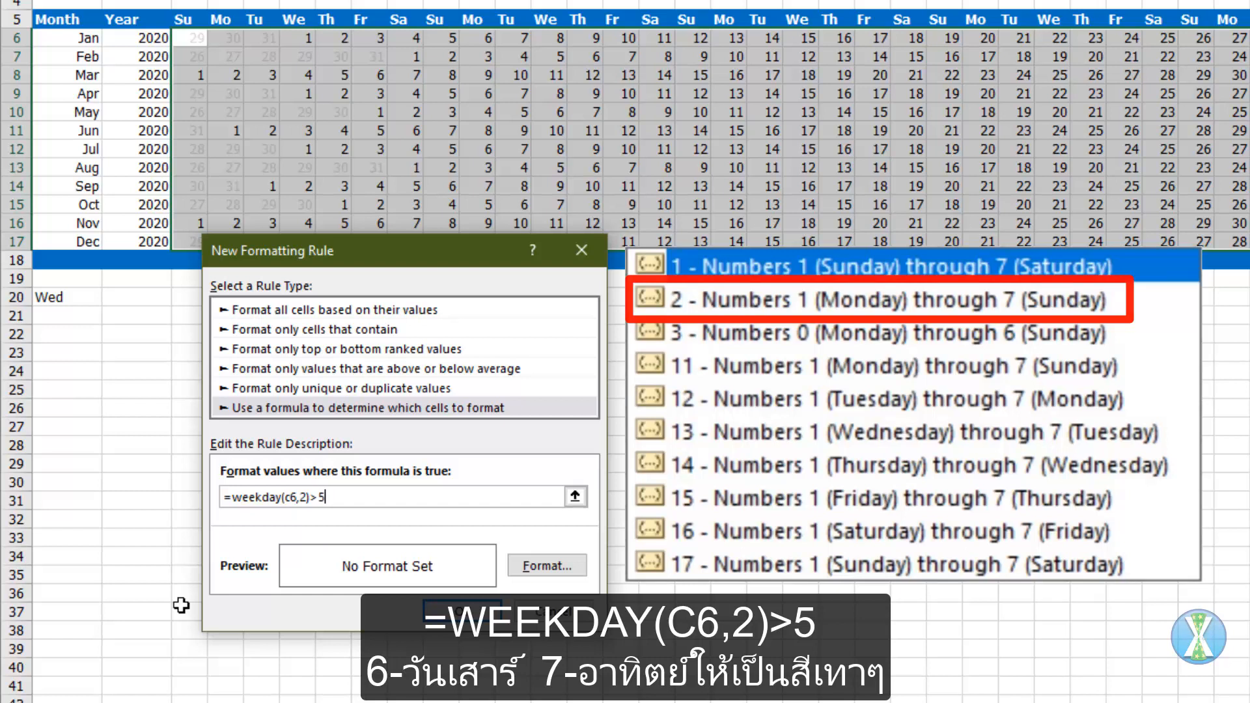
Step: Give the weekend rule a medium grey fill and apply it to the calendar
click(557, 570)
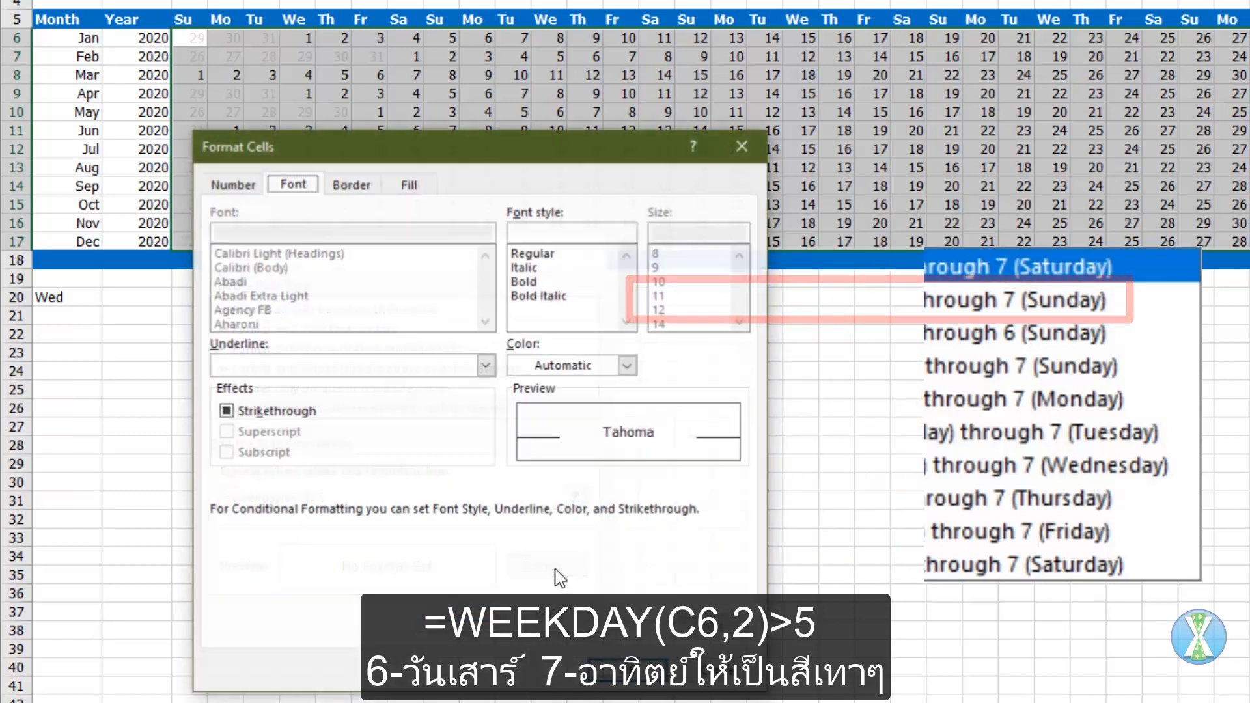
click(410, 184)
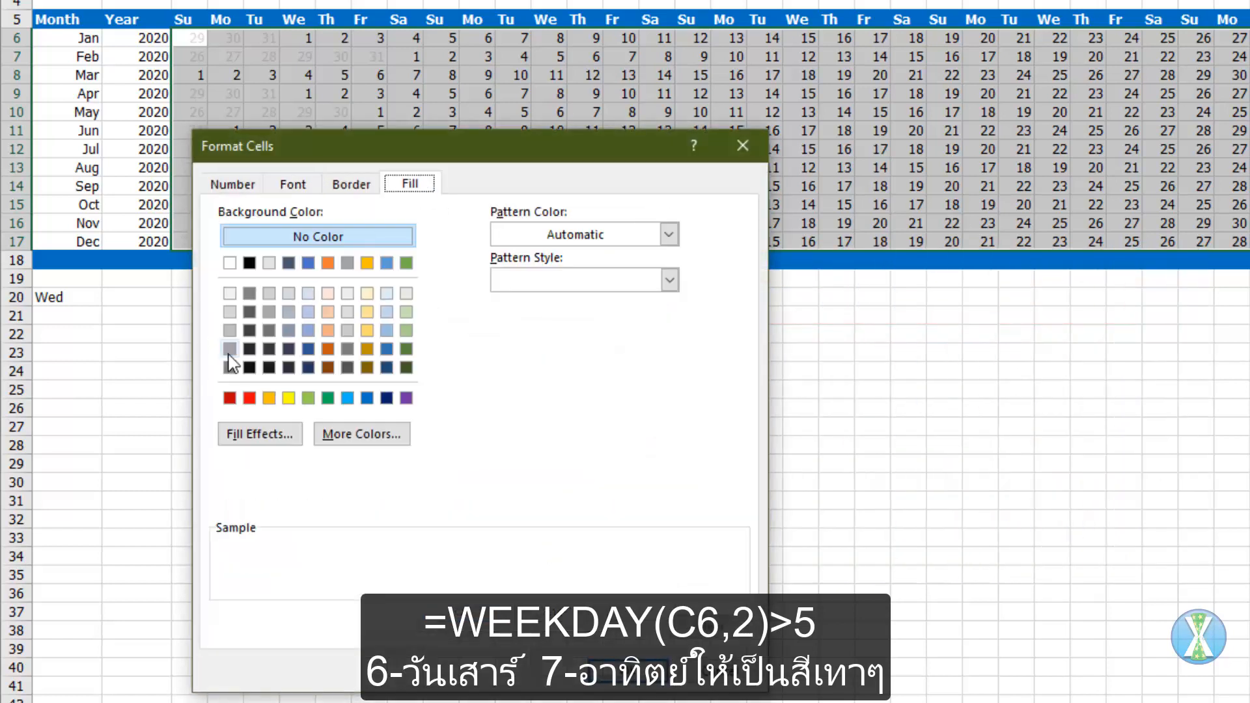
click(230, 332)
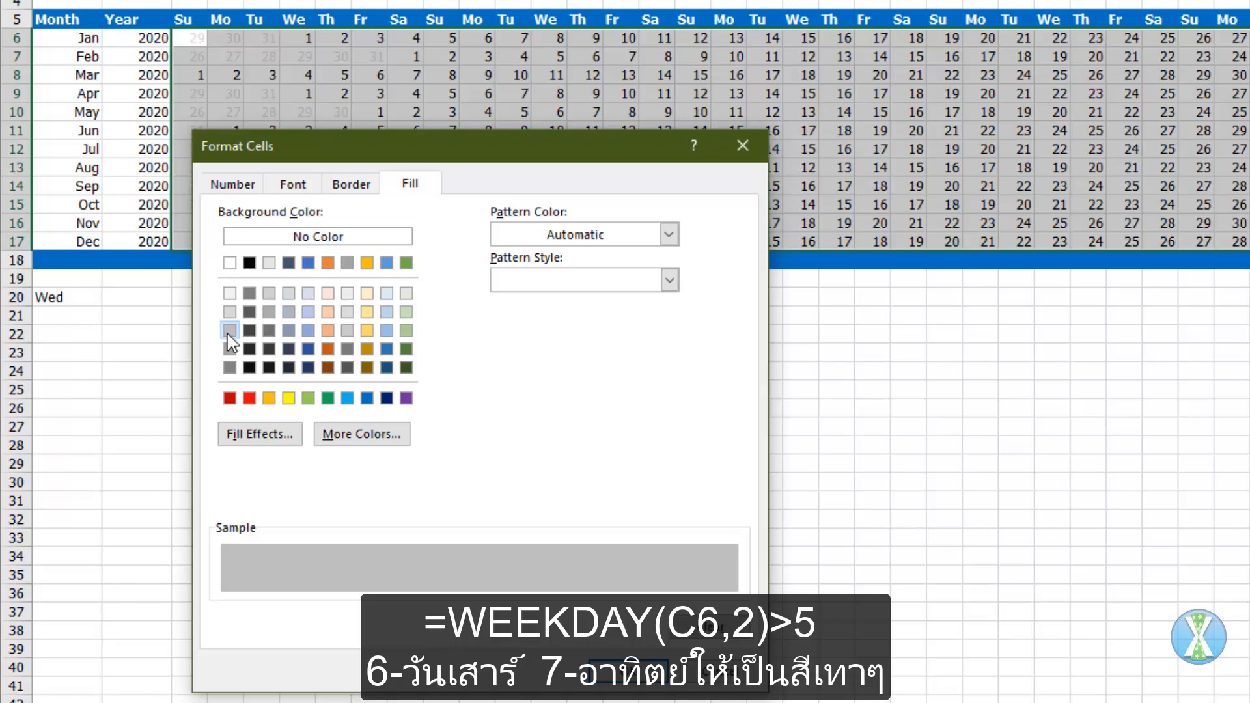
click(610, 677)
click(462, 608)
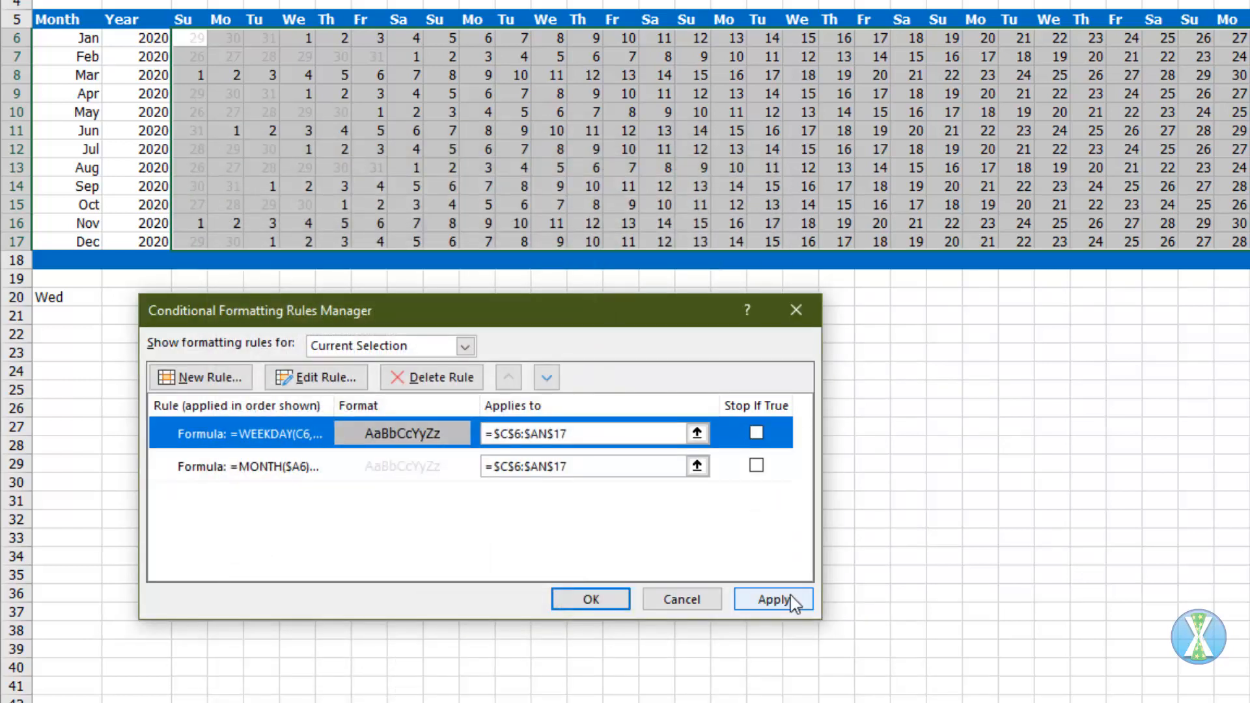
click(773, 599)
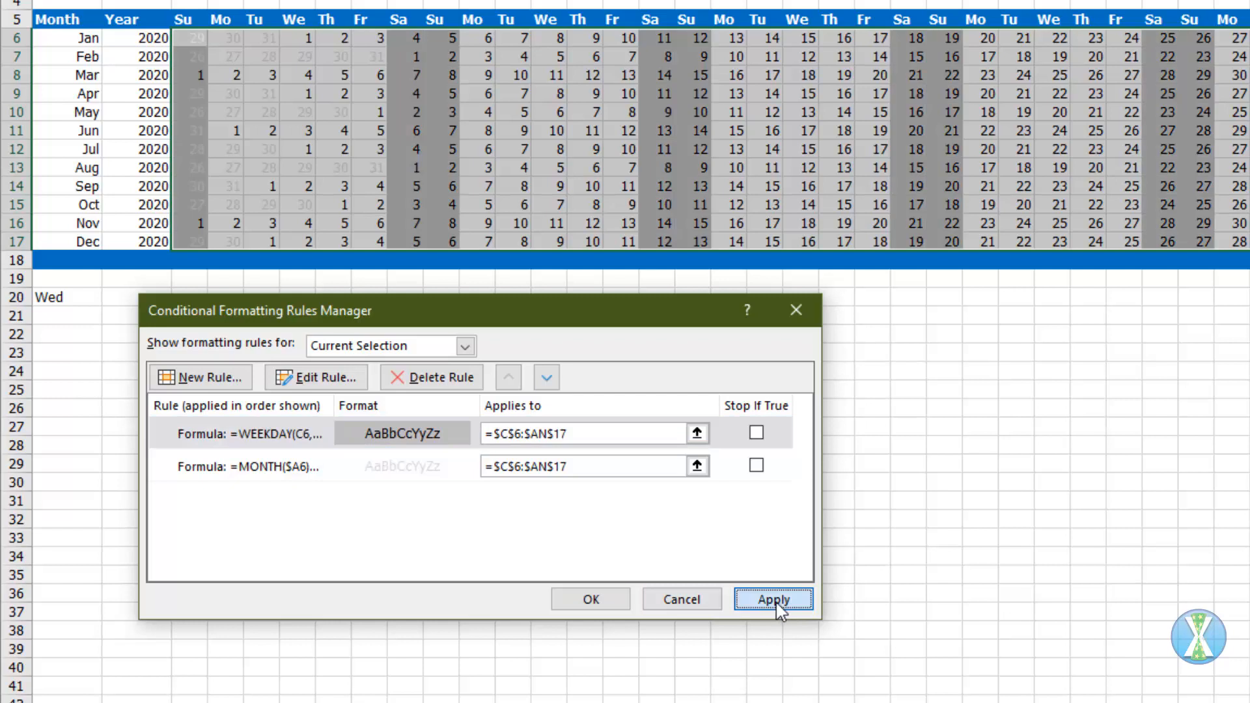
Step: Start a third formula-based rule that matches calendar dates to the Holiday sheet with =match(c6,Holiday!$B$2:$B$543,)
click(234, 377)
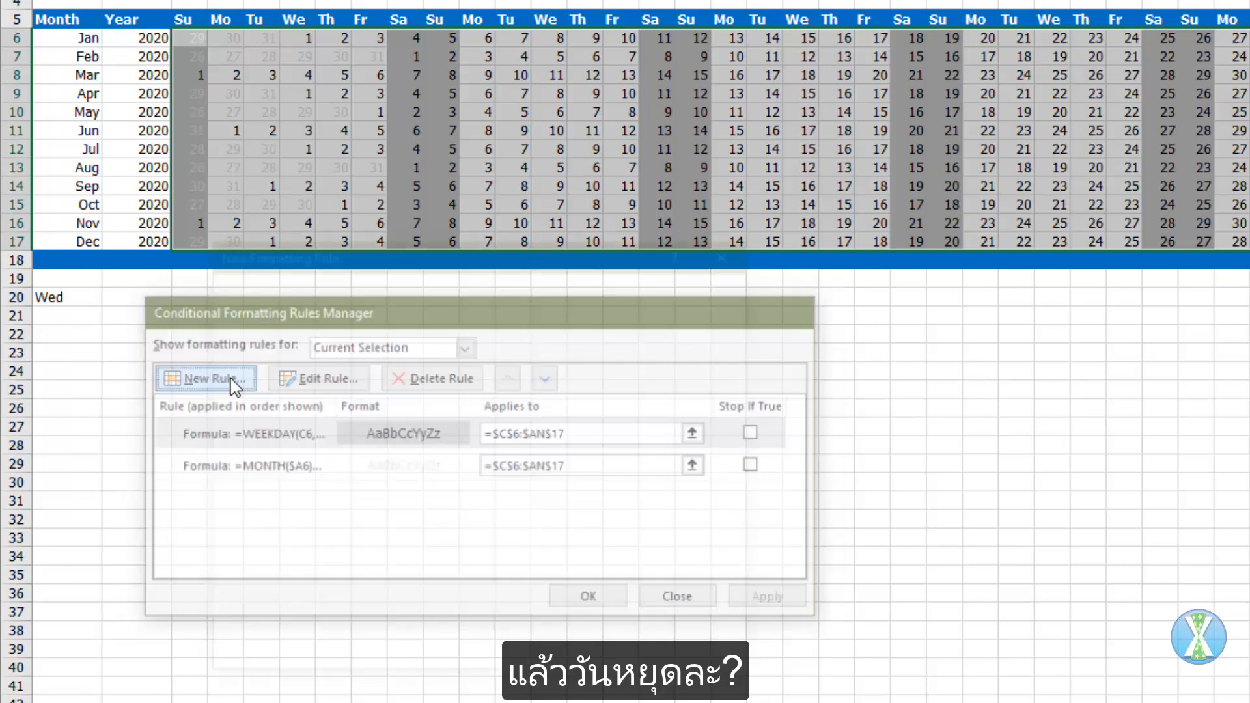
click(302, 407)
click(300, 499)
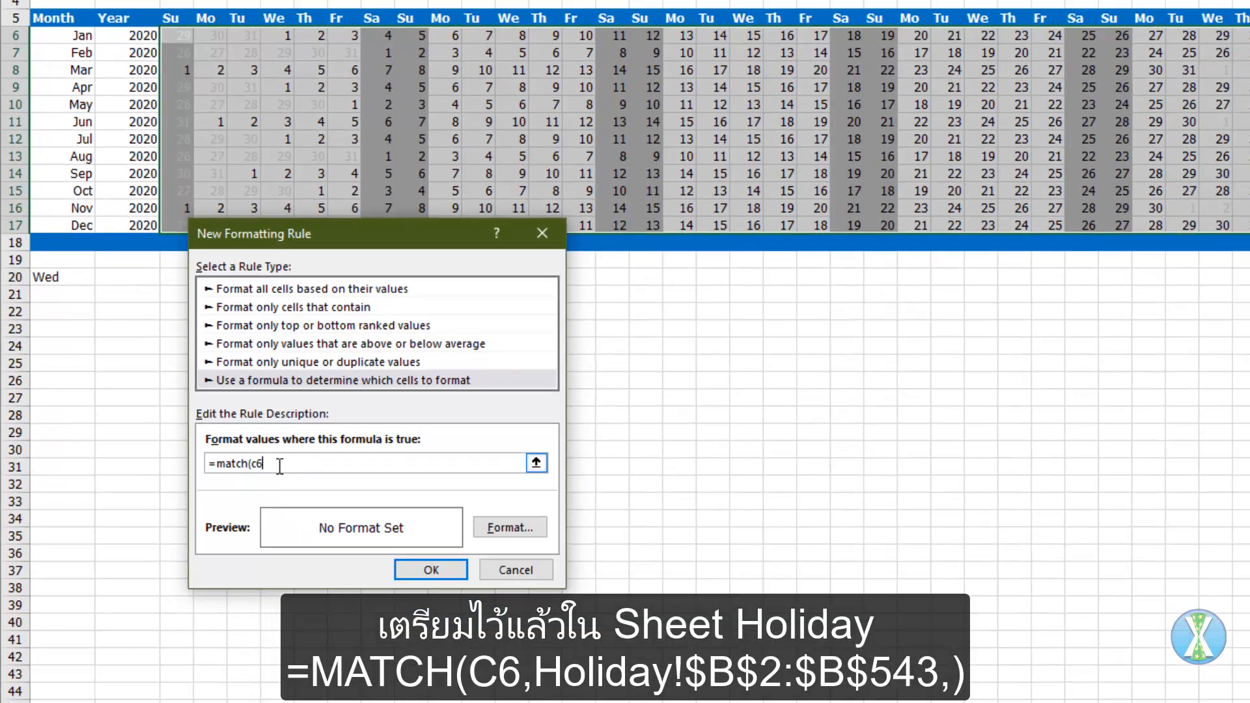
text(c6,)
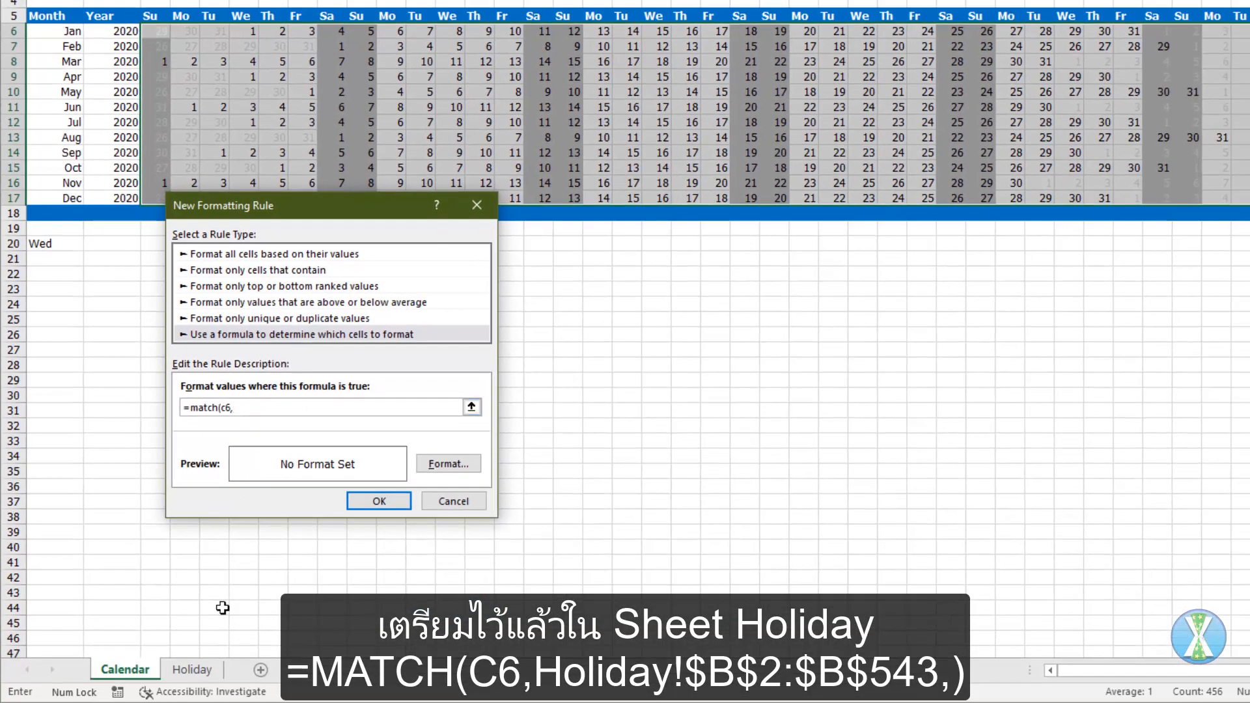
click(192, 669)
click(221, 0)
key(ctrl+Up)
key(ctrl+shift+Down)
text(,)
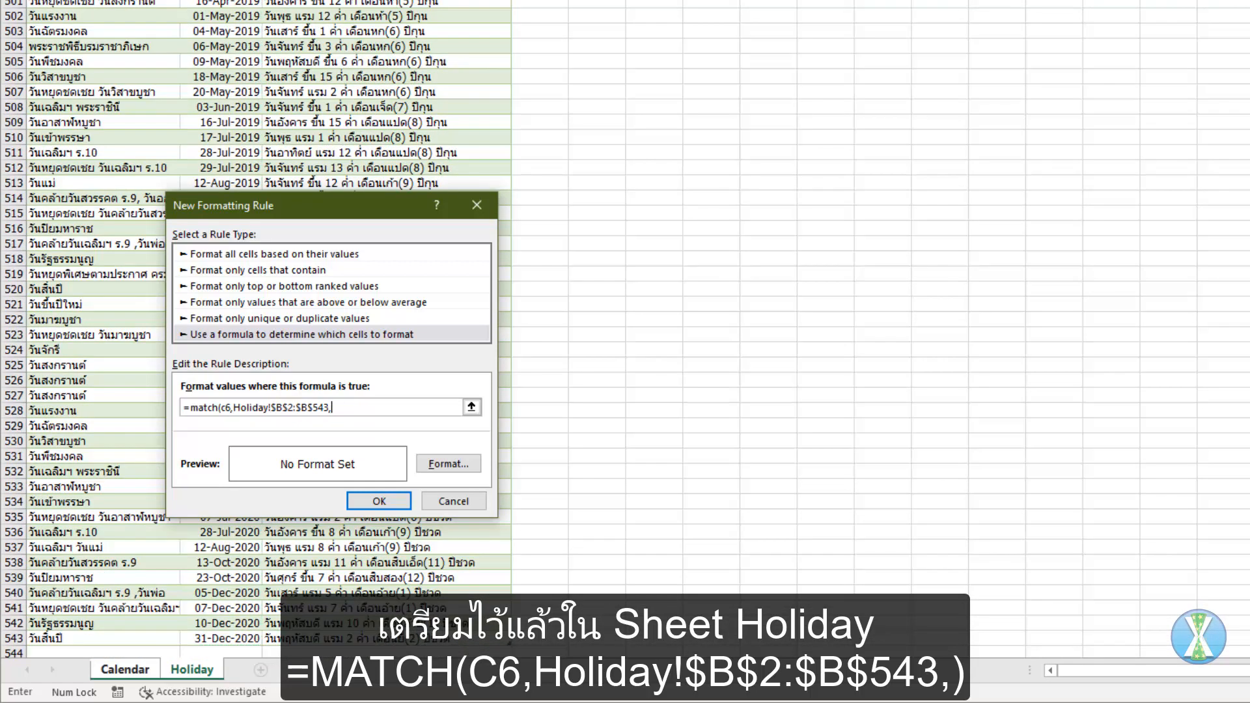
text())
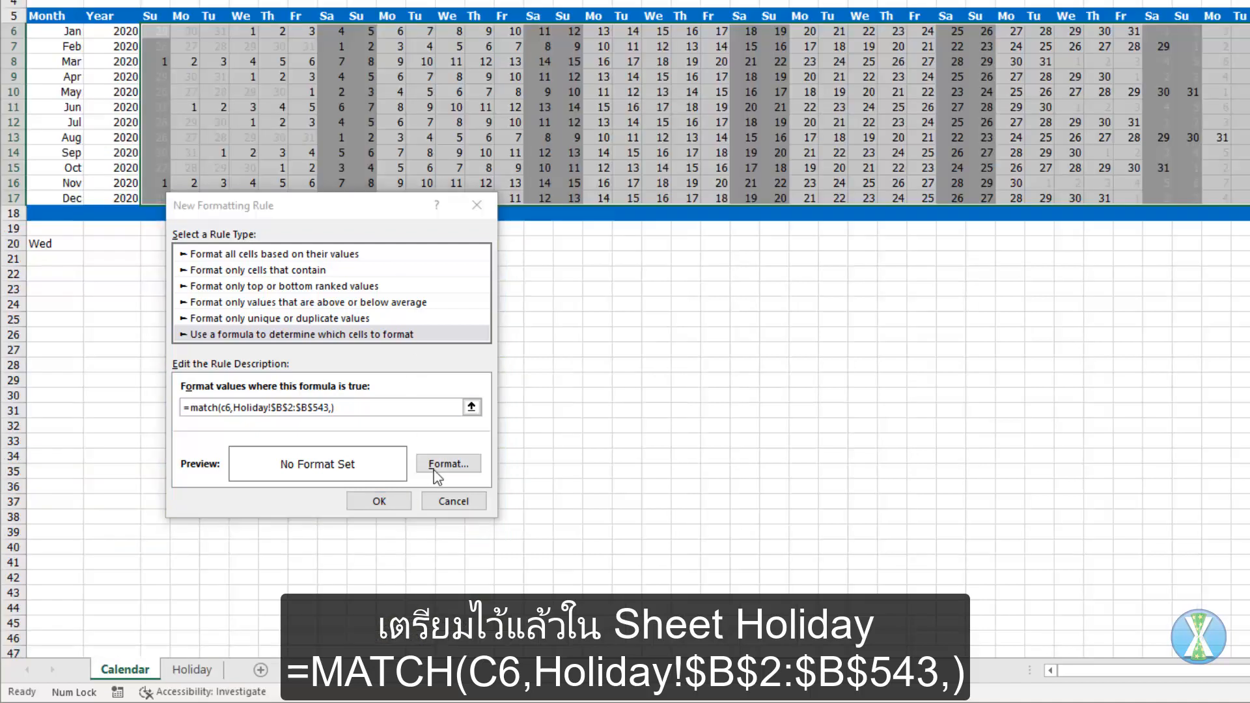
Step: Give the holiday rule a dark red fill and apply it to the calendar
click(433, 469)
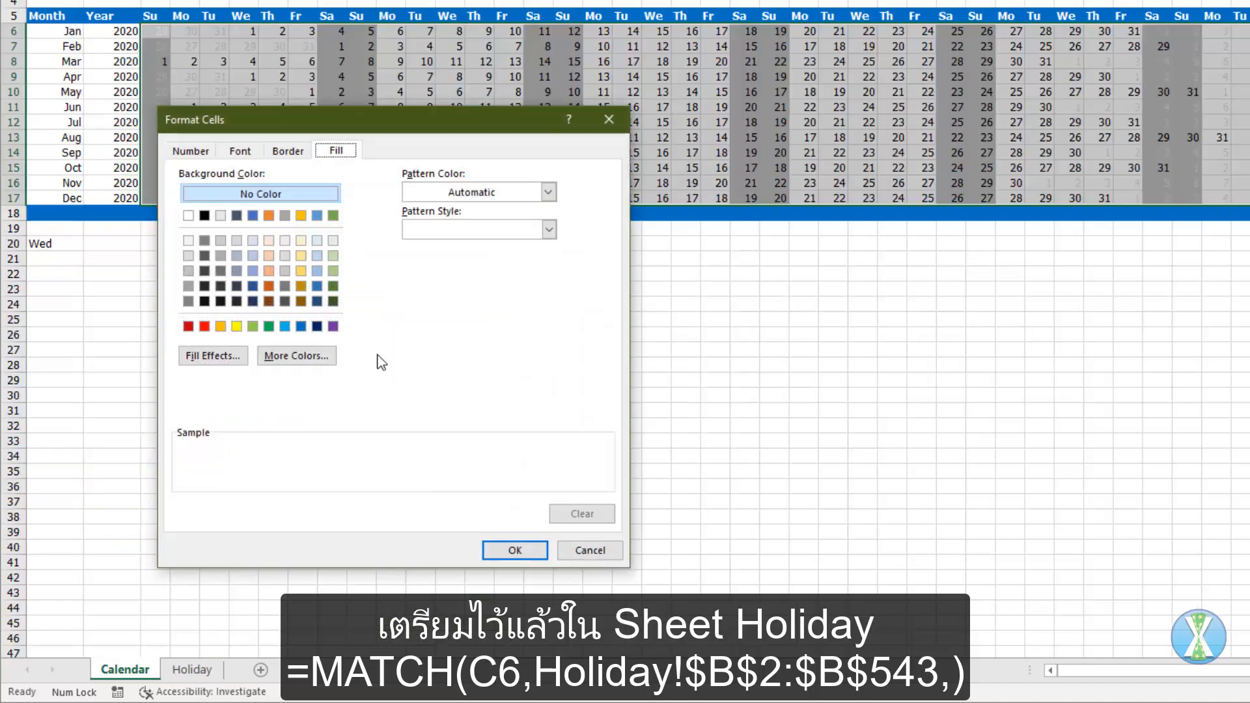
click(188, 326)
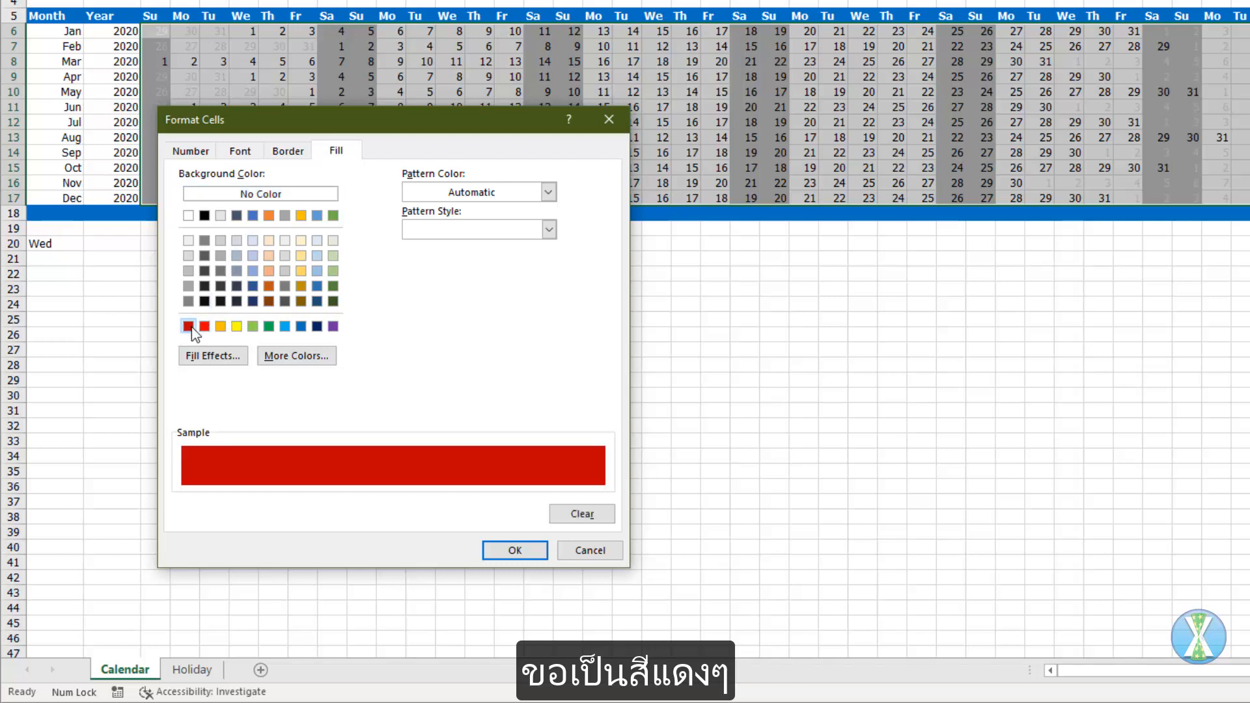
click(515, 551)
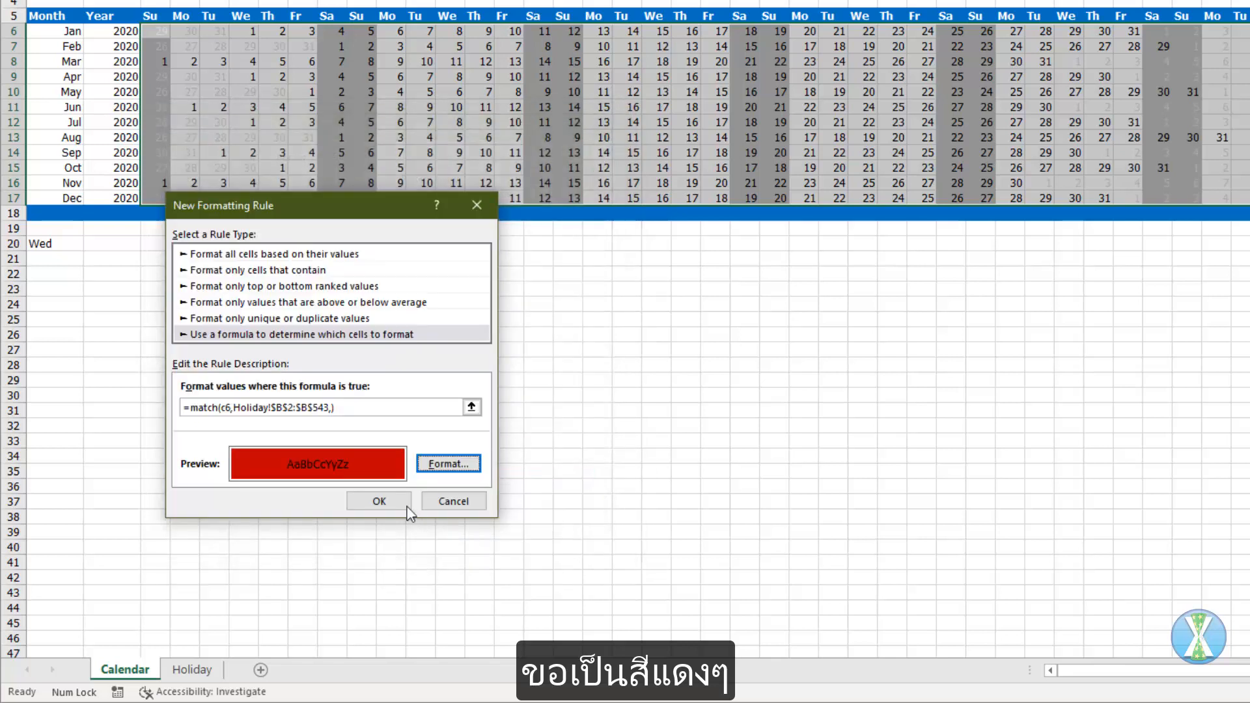
click(390, 500)
click(627, 493)
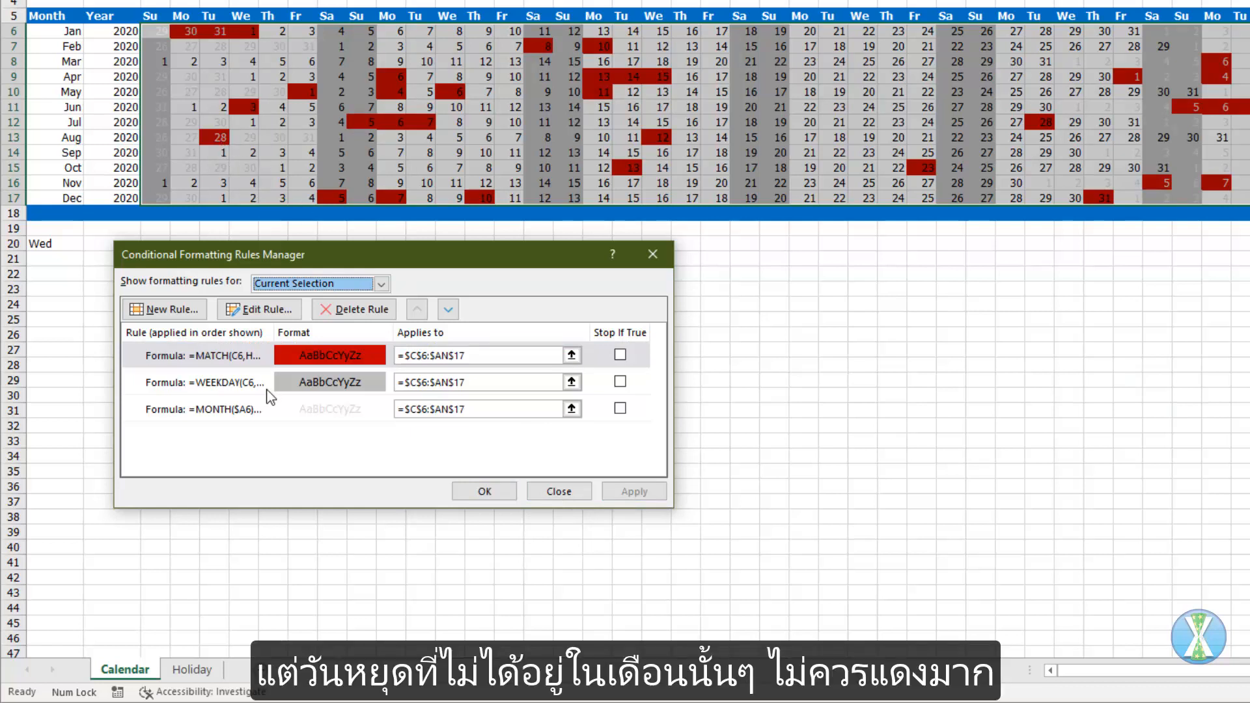
Step: Start a fourth formula-based rule for out-of-month holidays, beginning the formula with =match(c6,Holiday!$B$2:$B$543,)
click(179, 313)
click(237, 334)
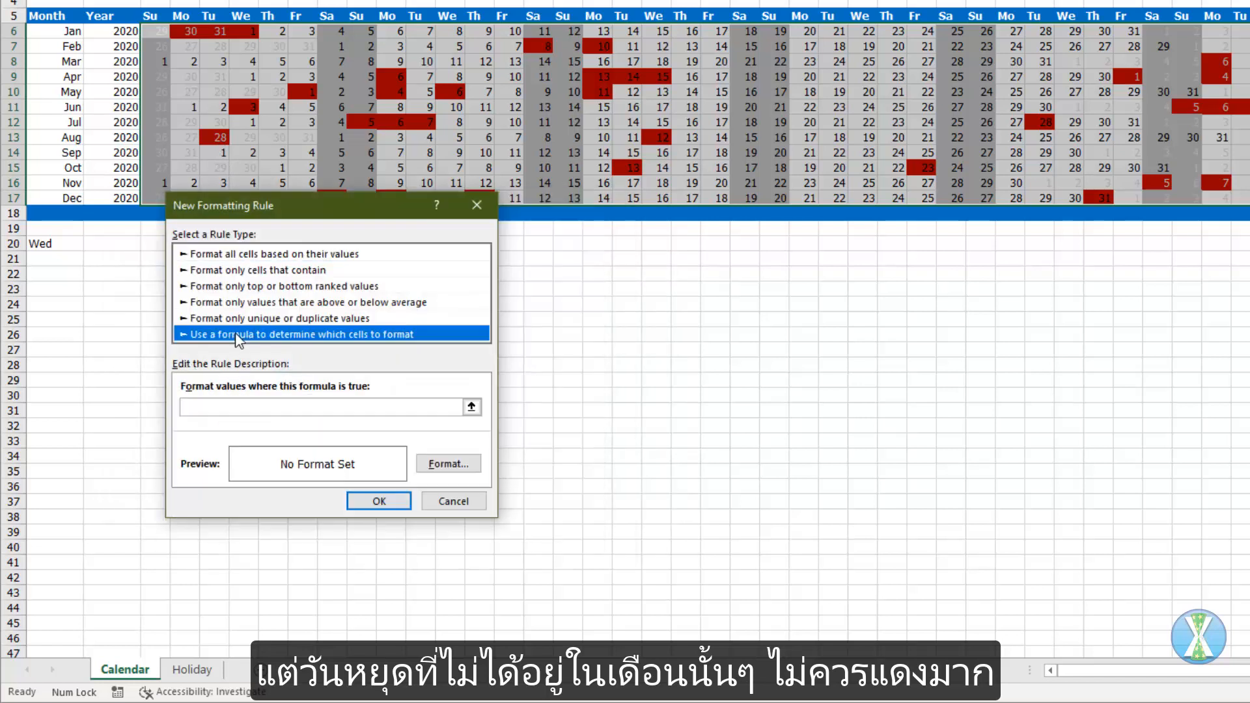
click(238, 407)
text(=match(c6,)
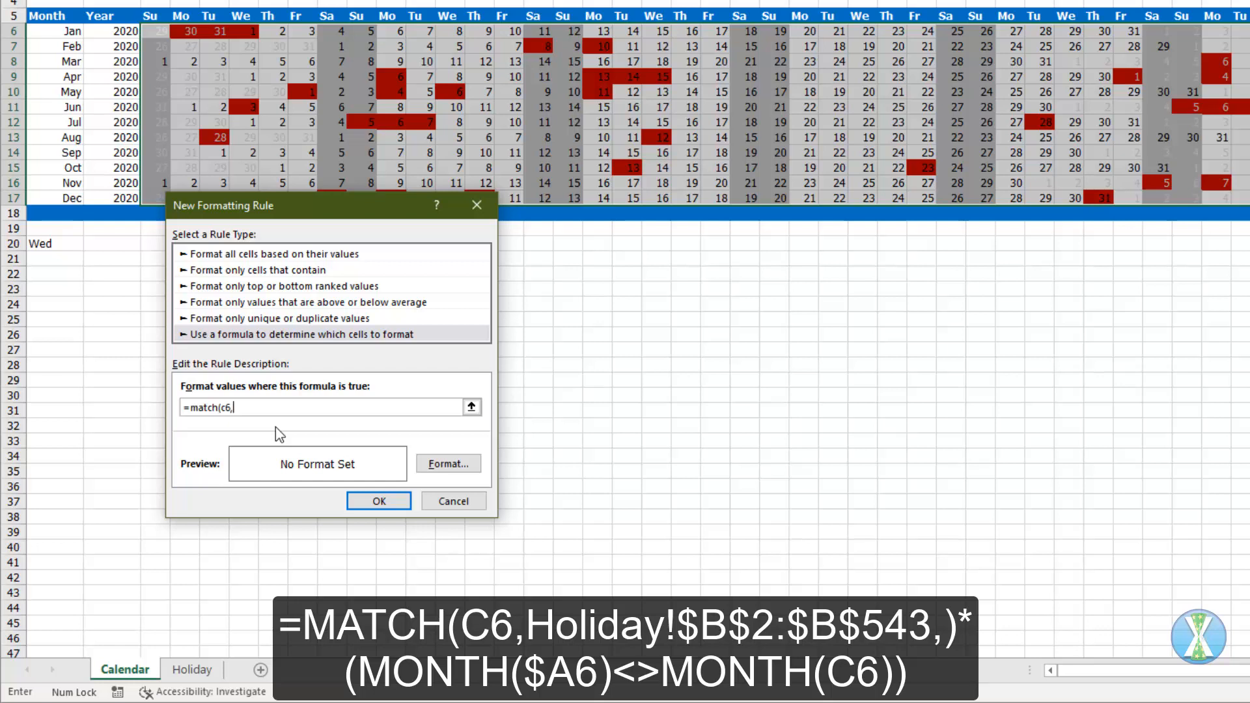
click(199, 671)
text($B$500)
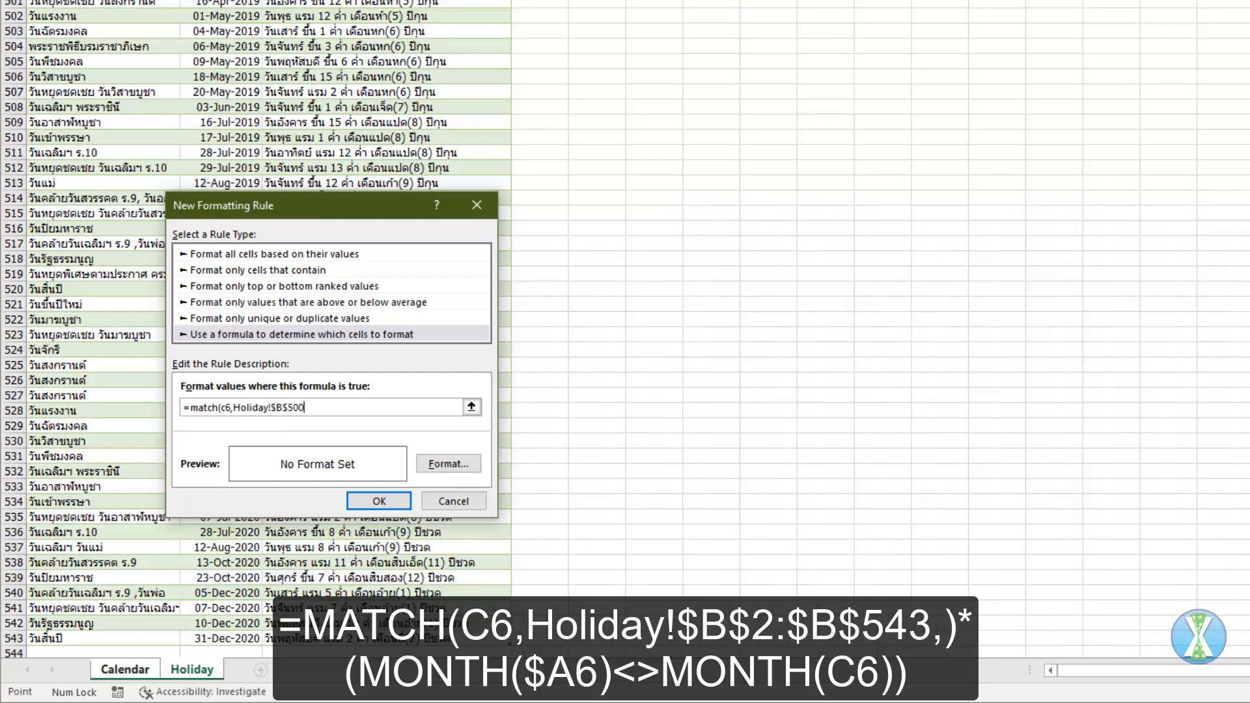
text(:$B$543,)*)
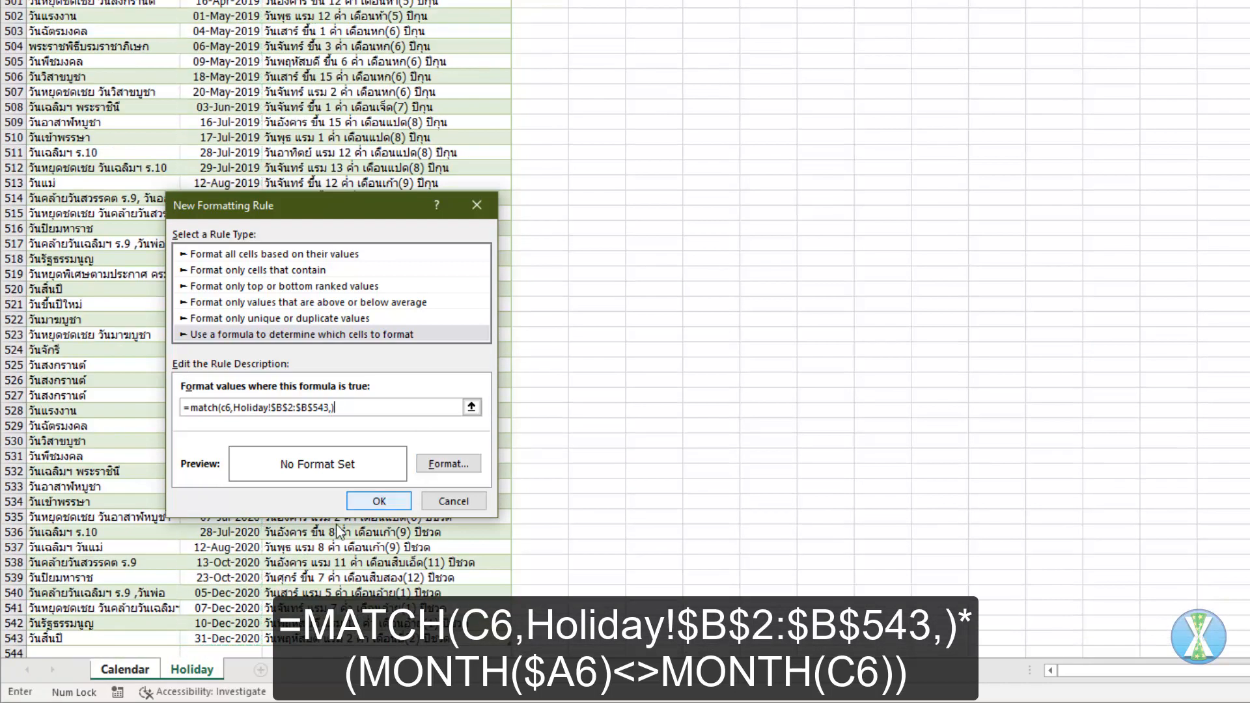
Step: Complete the out-of-month holiday rule's formula by appending *(month($A6)<>month(c6))
click(139, 665)
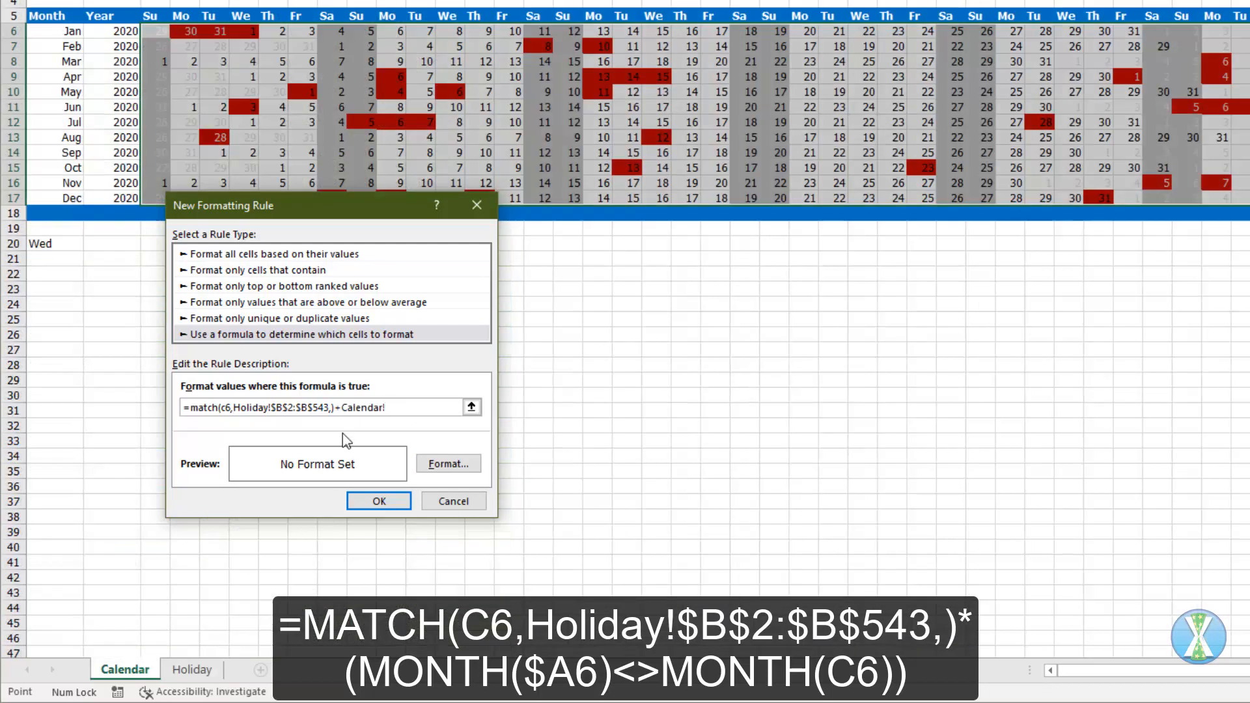
drag(341, 408, 415, 408)
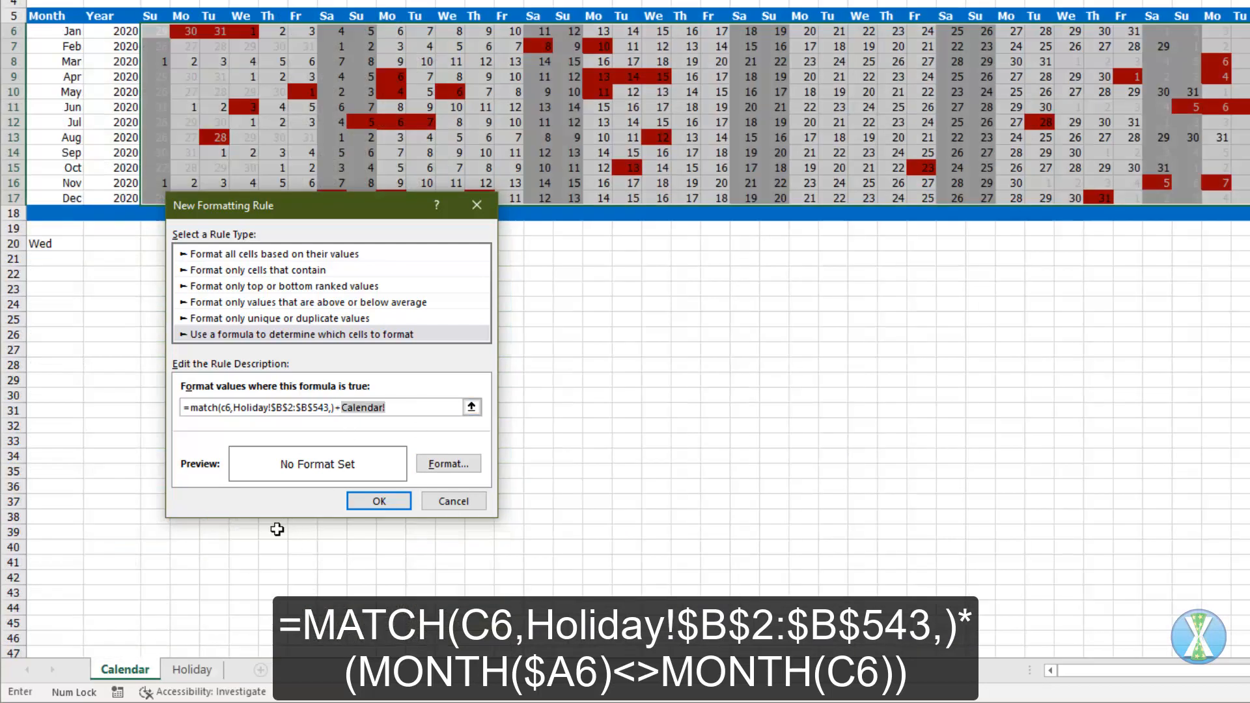
key(BackSpace)
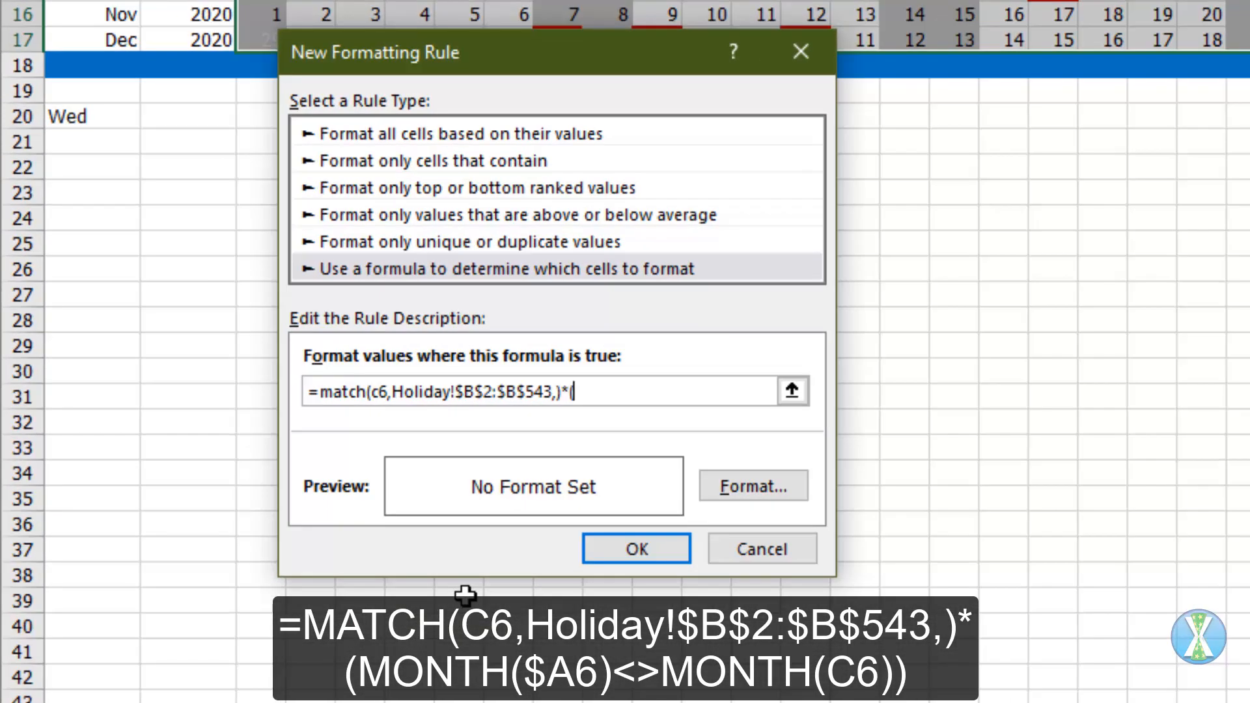
text((month(a6)
key(F4)
key(F4)
key(F4)
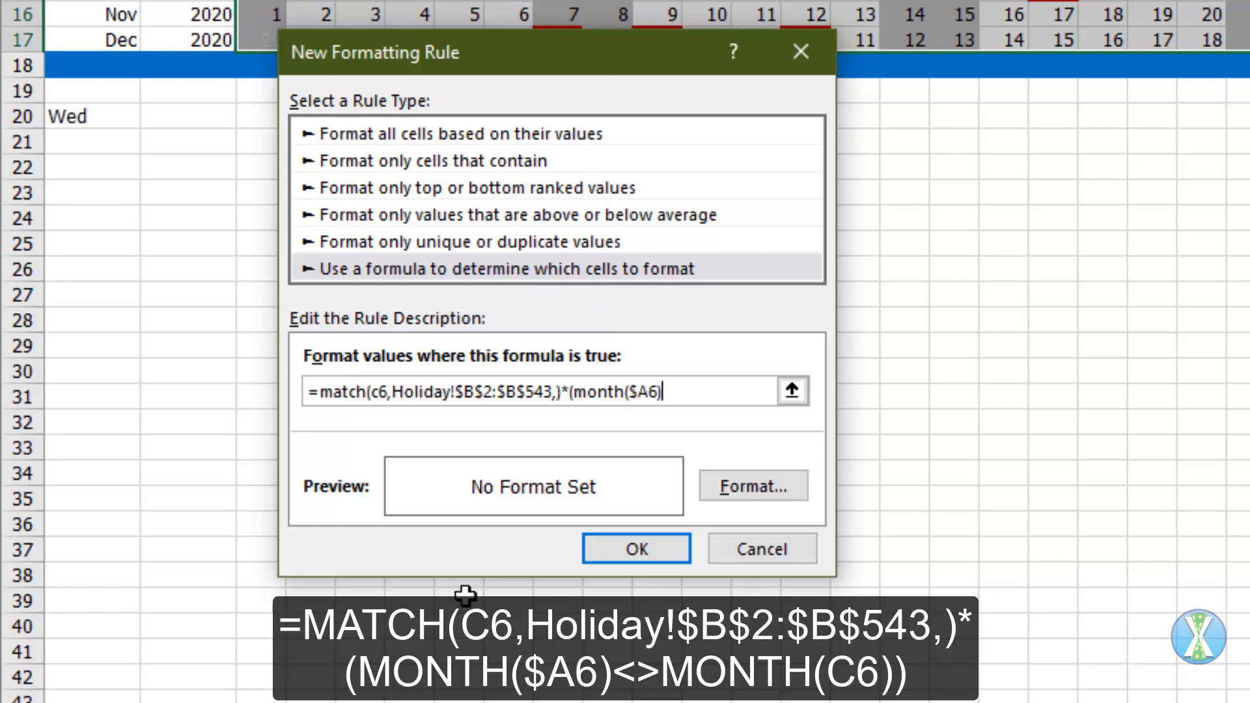
text()<>month(c6)))
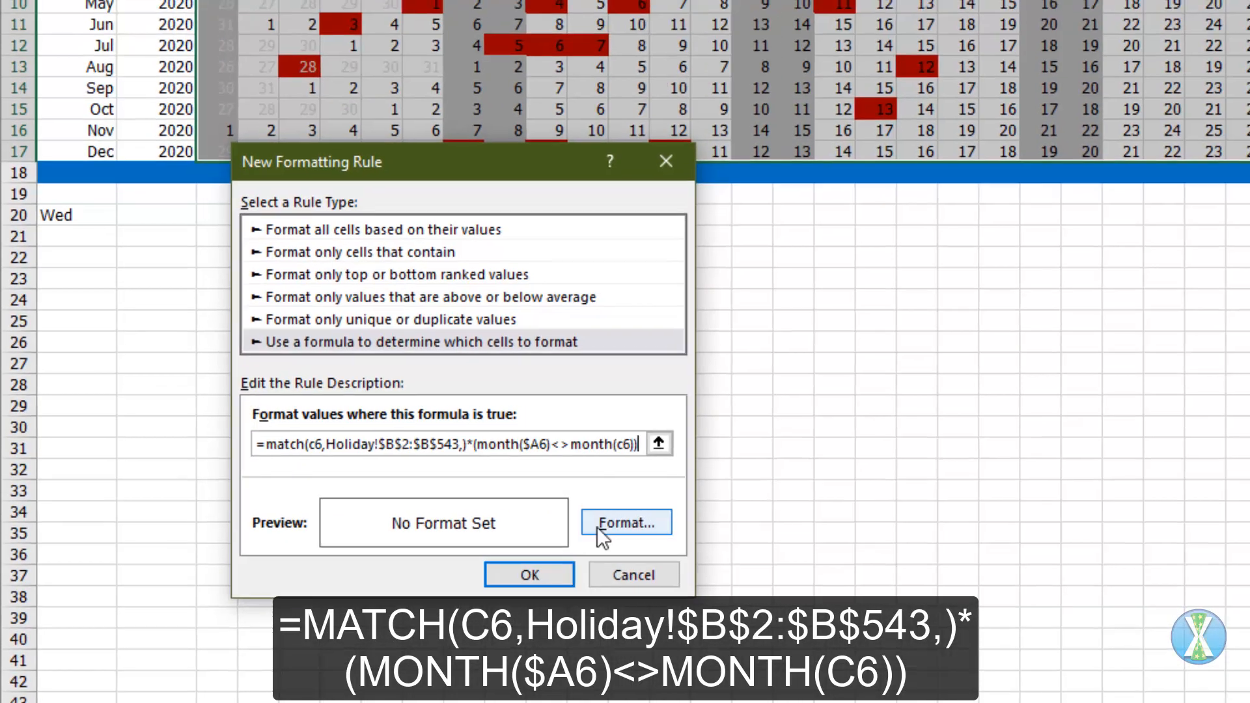
Step: Choose a light salmon-red custom fill for the out-of-month holiday rule
click(753, 486)
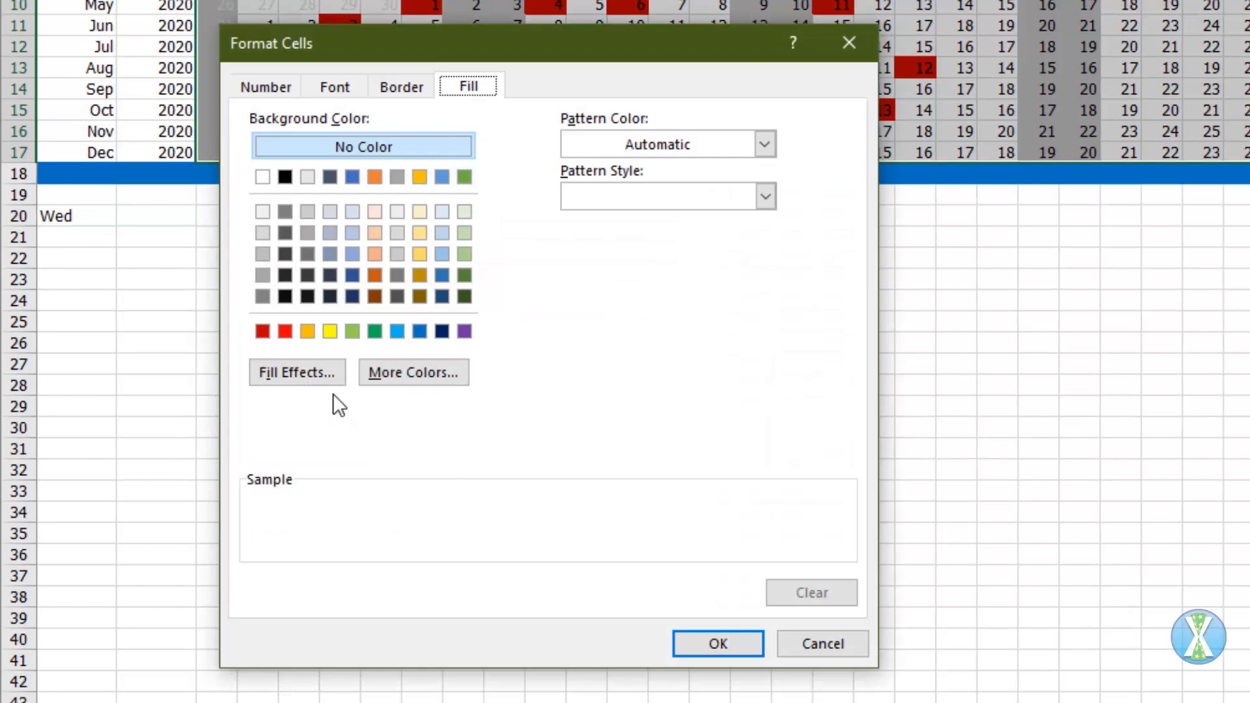
click(406, 371)
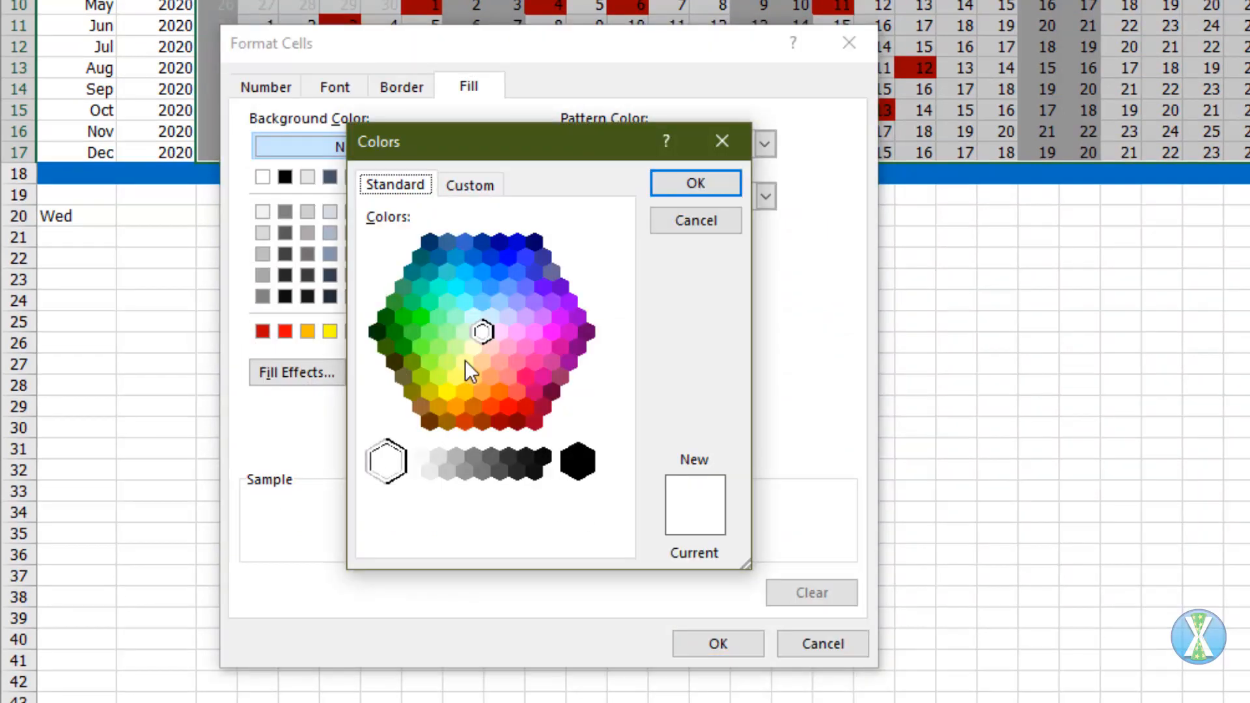
click(498, 362)
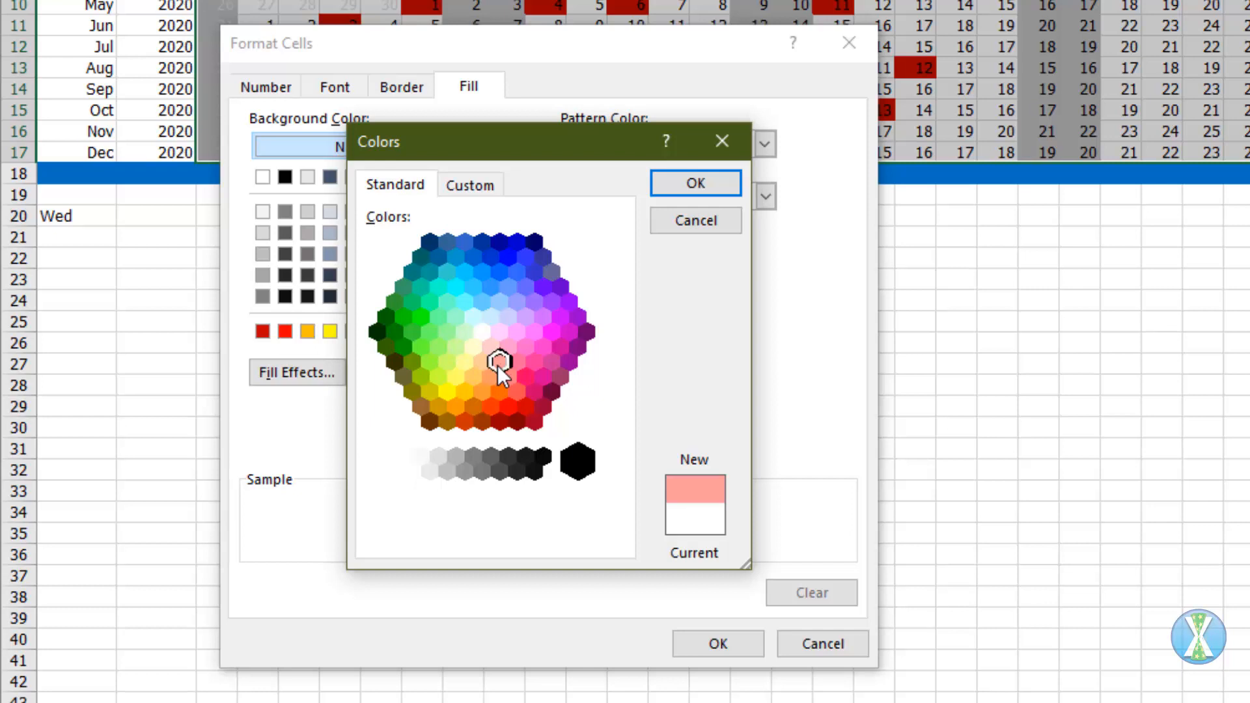
click(681, 189)
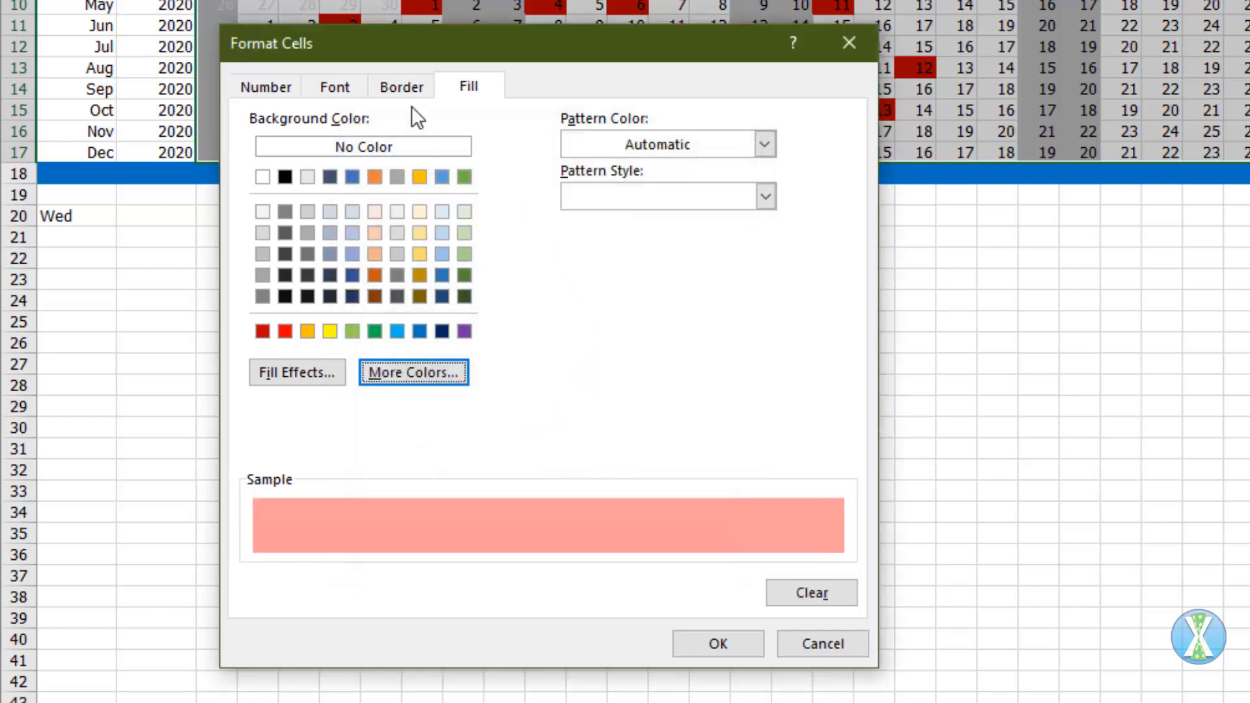
Step: Give the out-of-month holiday rule a pale pink custom font colour and apply it to the calendar
click(346, 86)
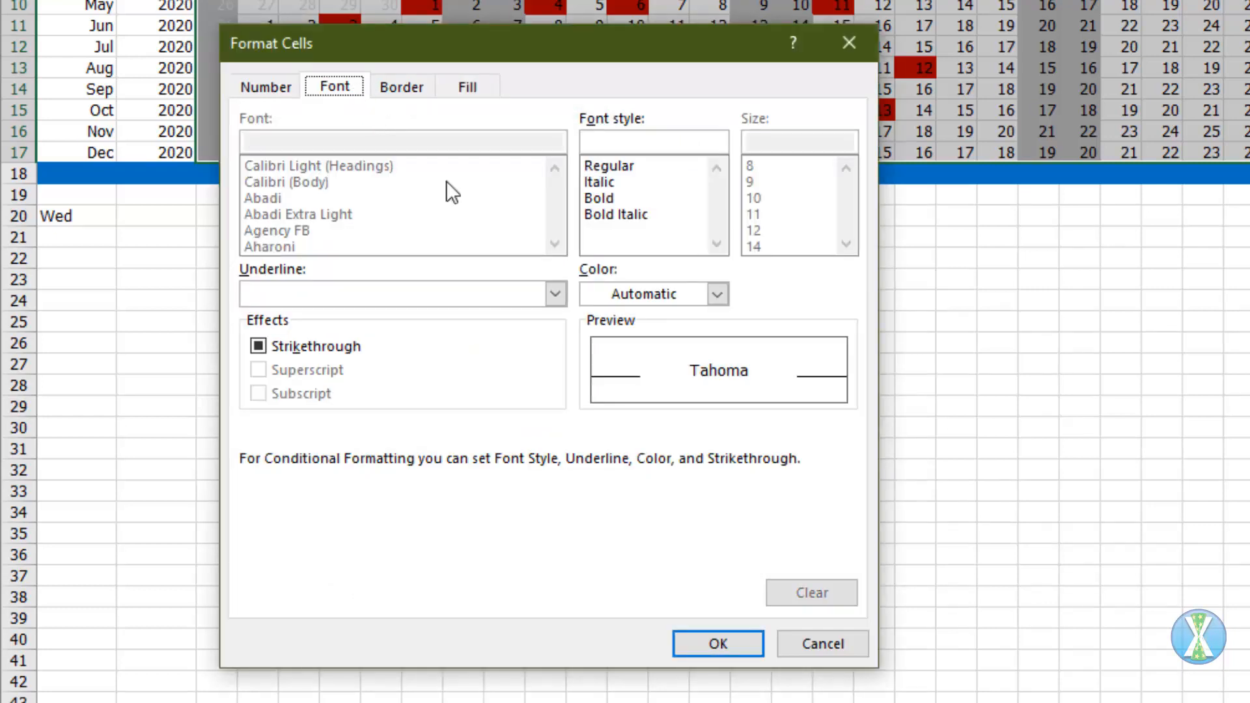
click(719, 294)
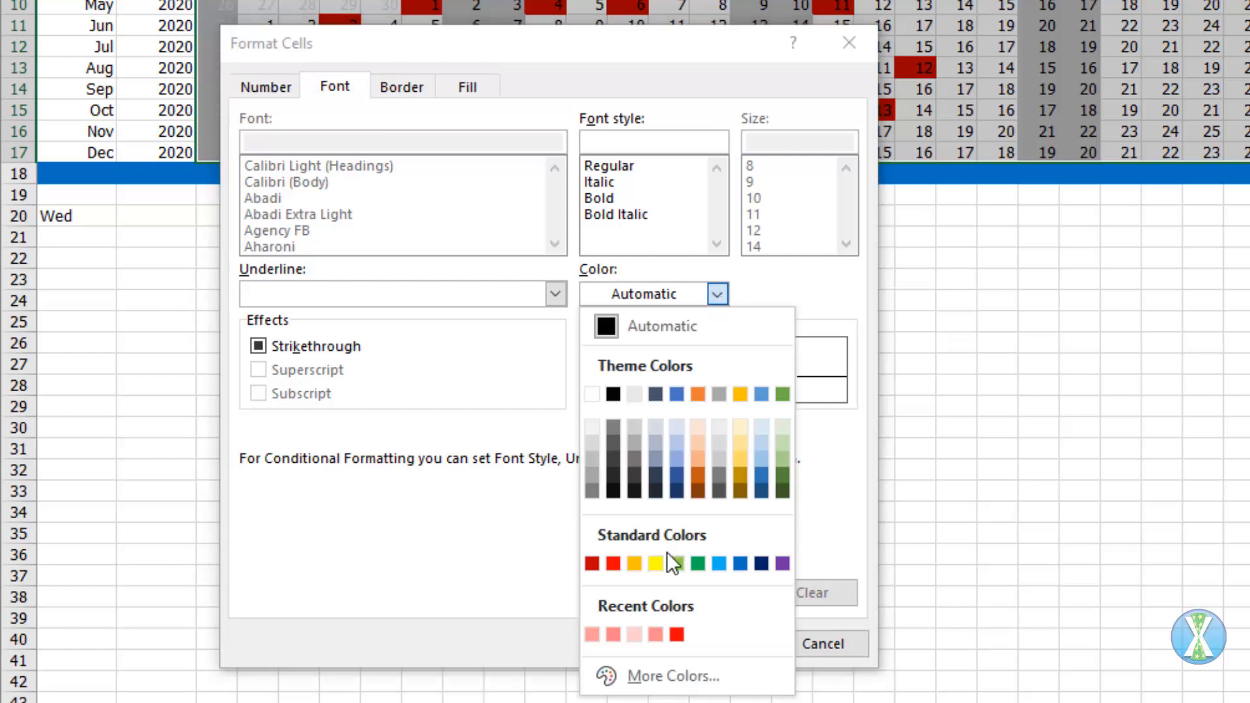
click(654, 673)
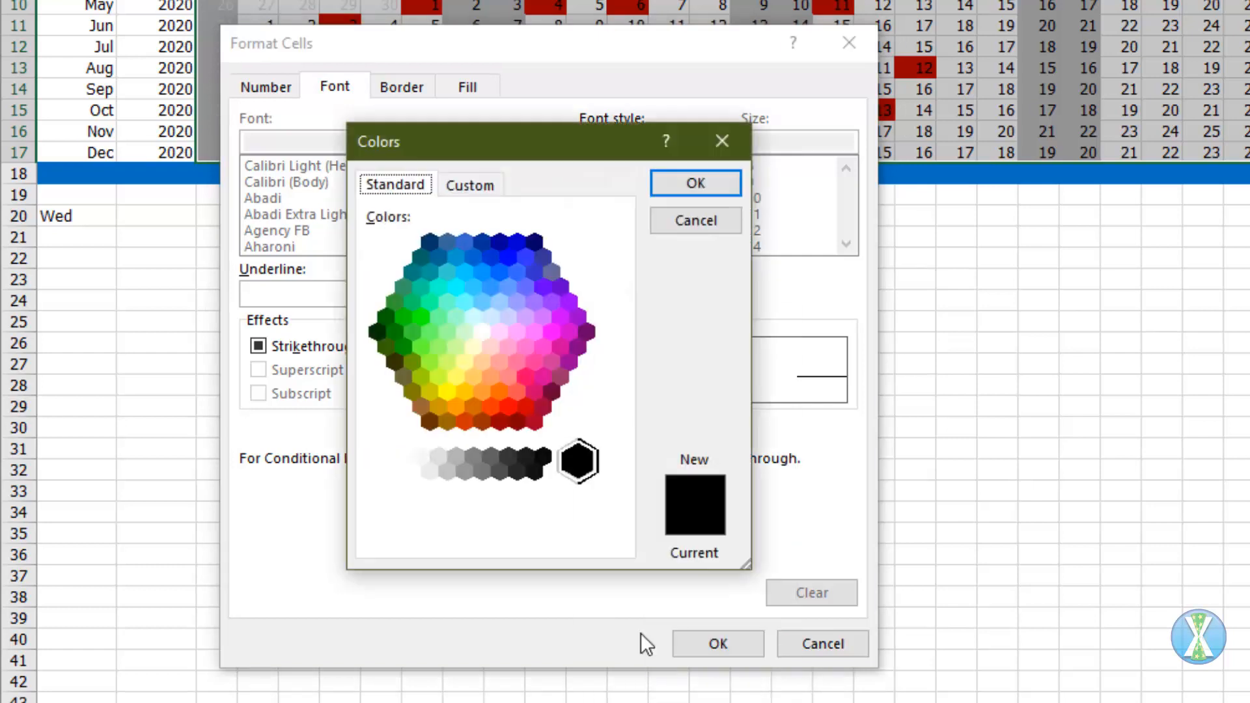
click(493, 345)
click(617, 266)
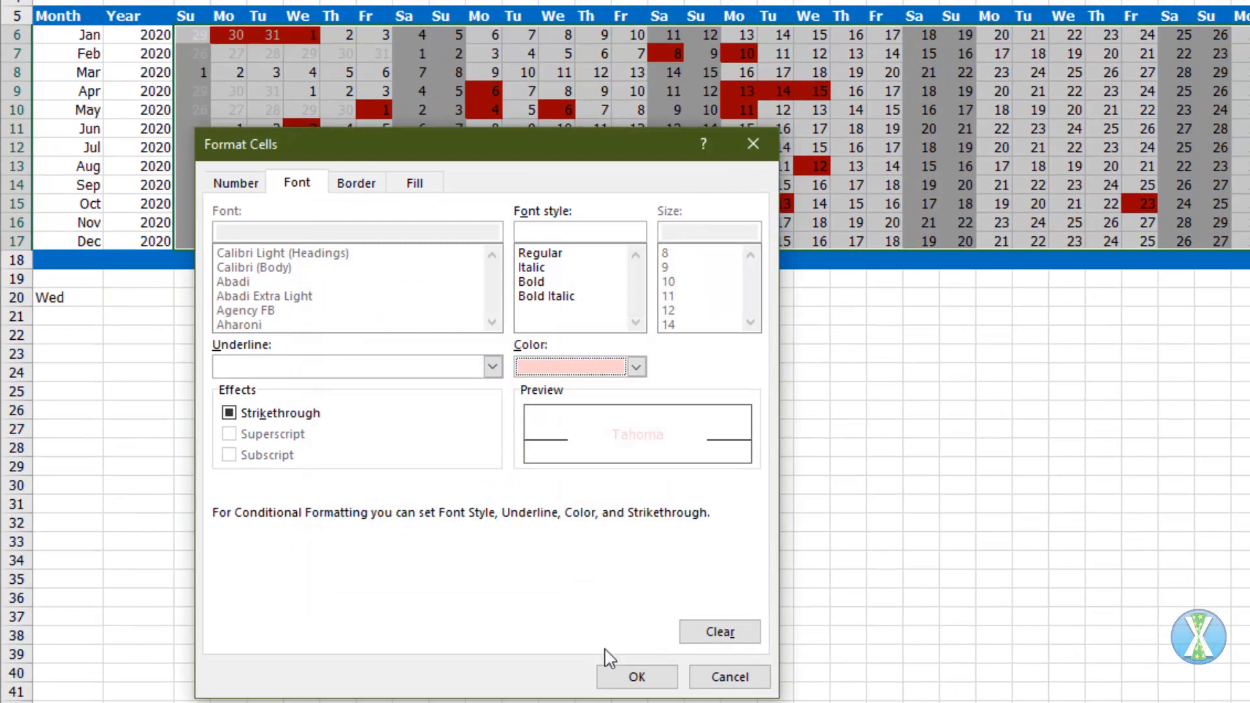
click(619, 672)
click(484, 617)
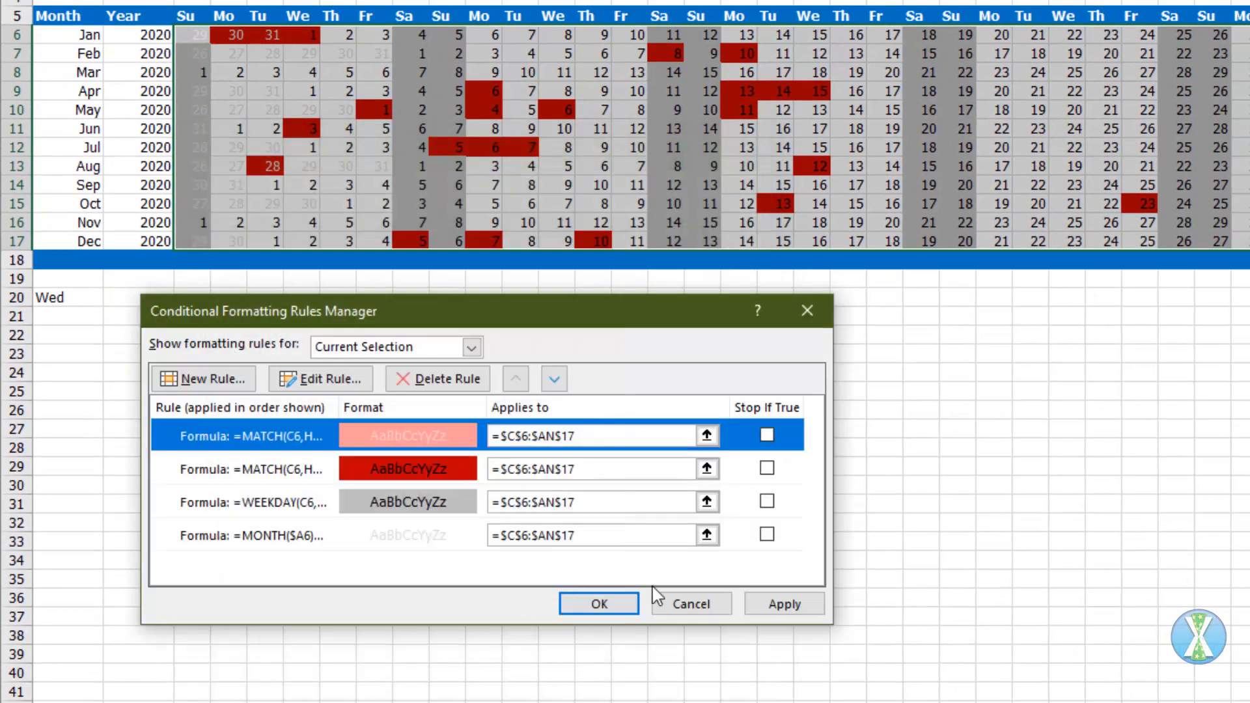
click(781, 605)
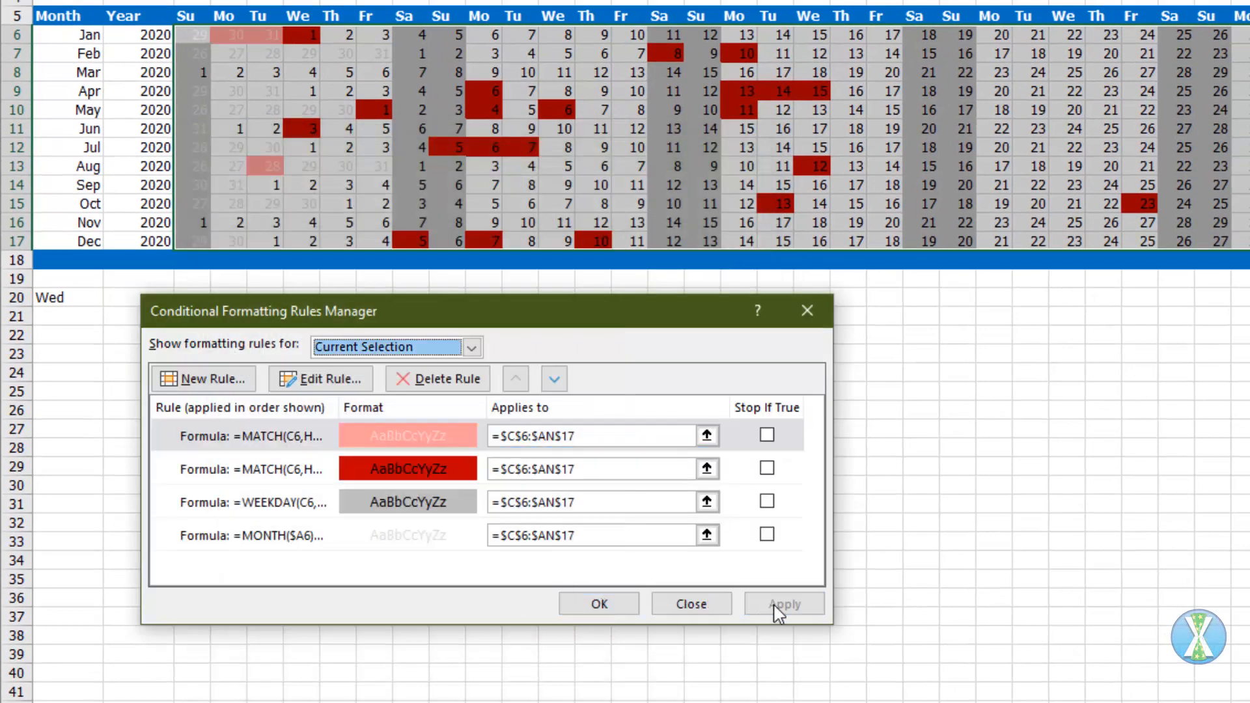
click(604, 604)
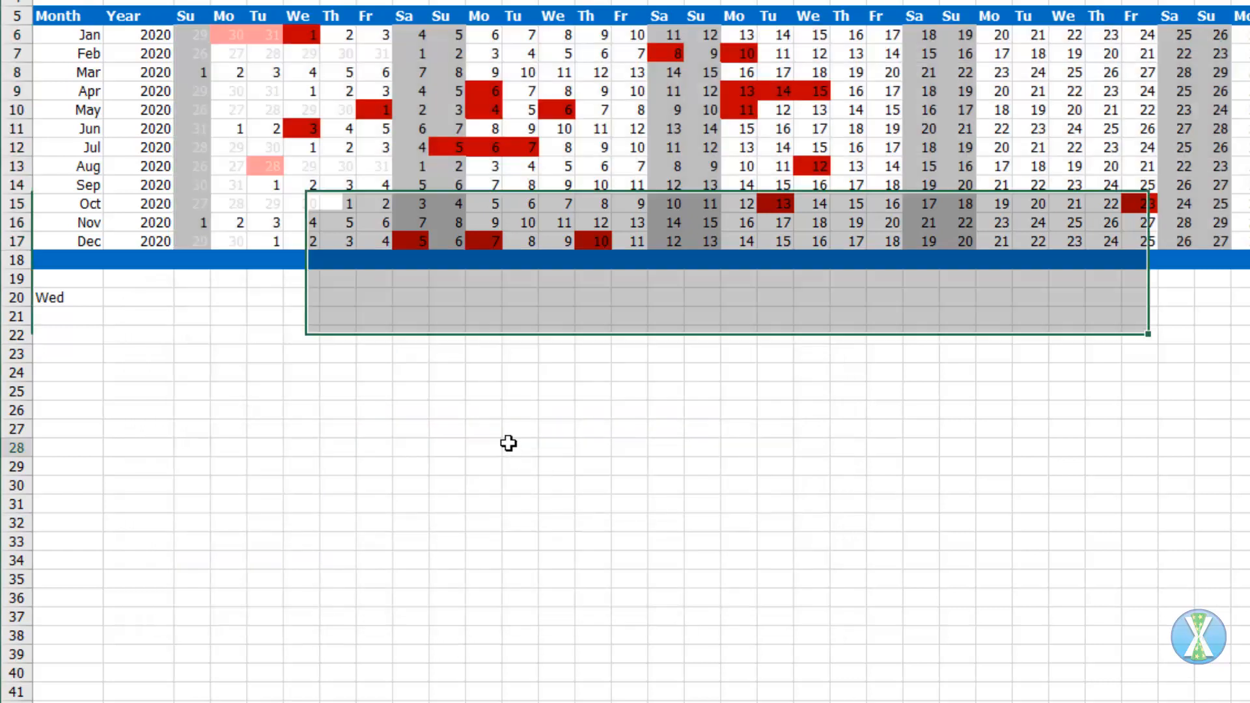
click(515, 445)
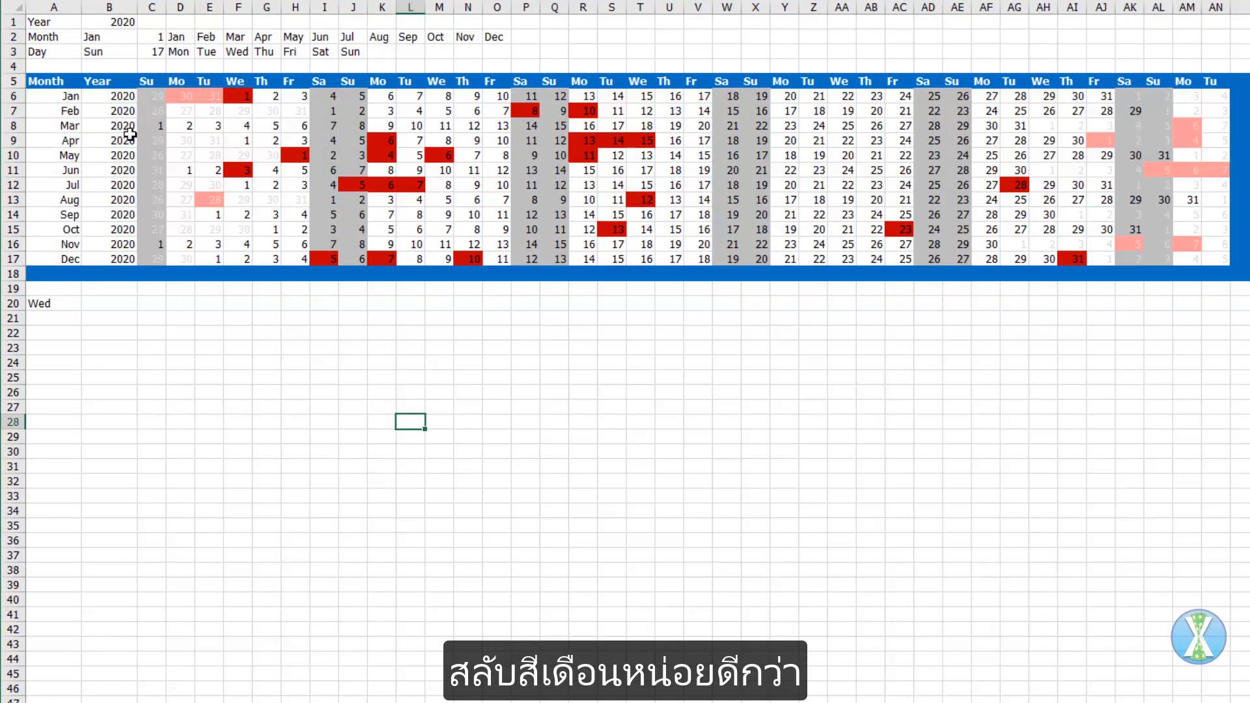
Step: Start a formula-based formatting rule for the whole calendar table A6:AN17, using =mod(row(),2) to band alternate rows
drag(62, 99, 1208, 255)
key(alt+h)
key(l)
key(r)
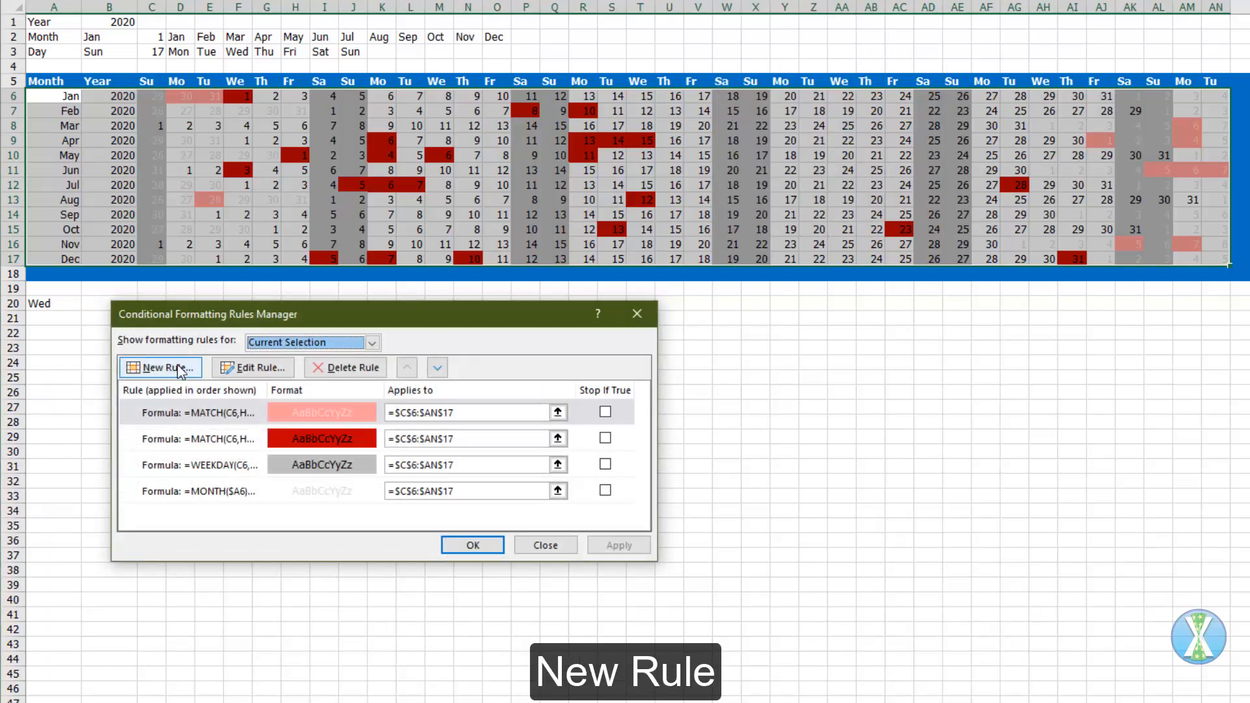
click(181, 370)
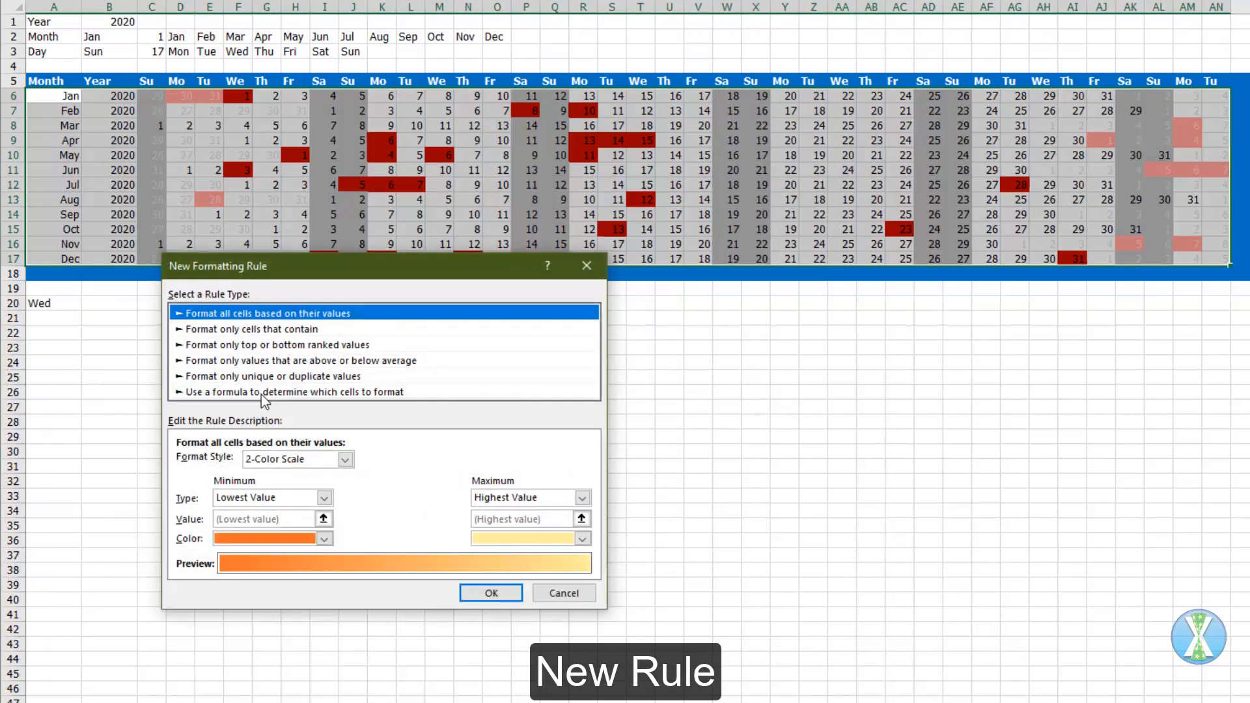
click(260, 391)
click(241, 463)
text(=mod(row(),2)
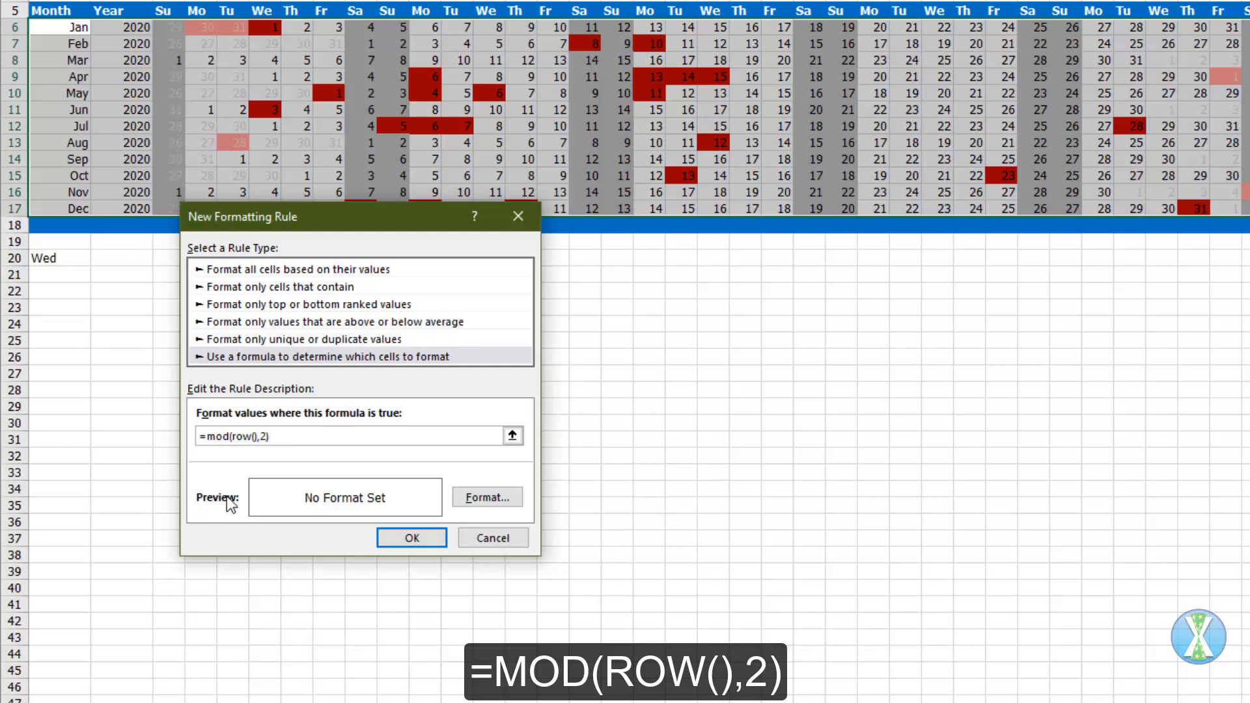
Step: Give the row-banding rule a very light blue fill and apply it to the calendar table
click(473, 498)
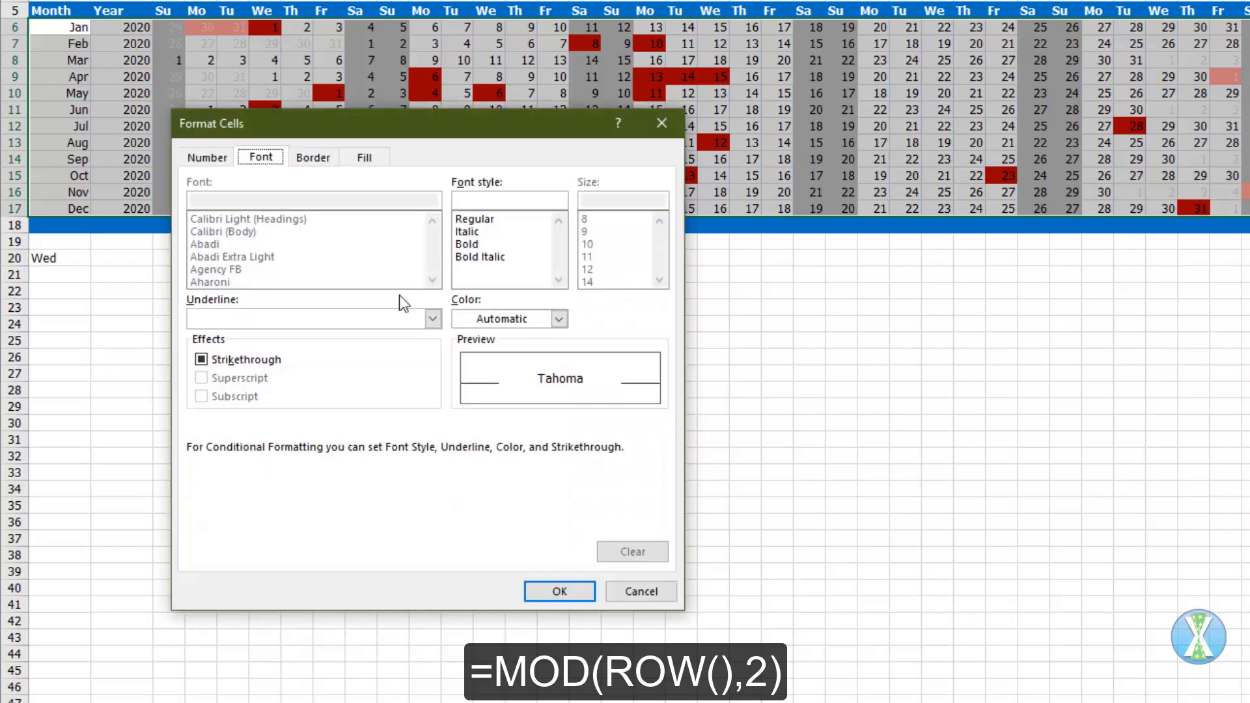
click(363, 159)
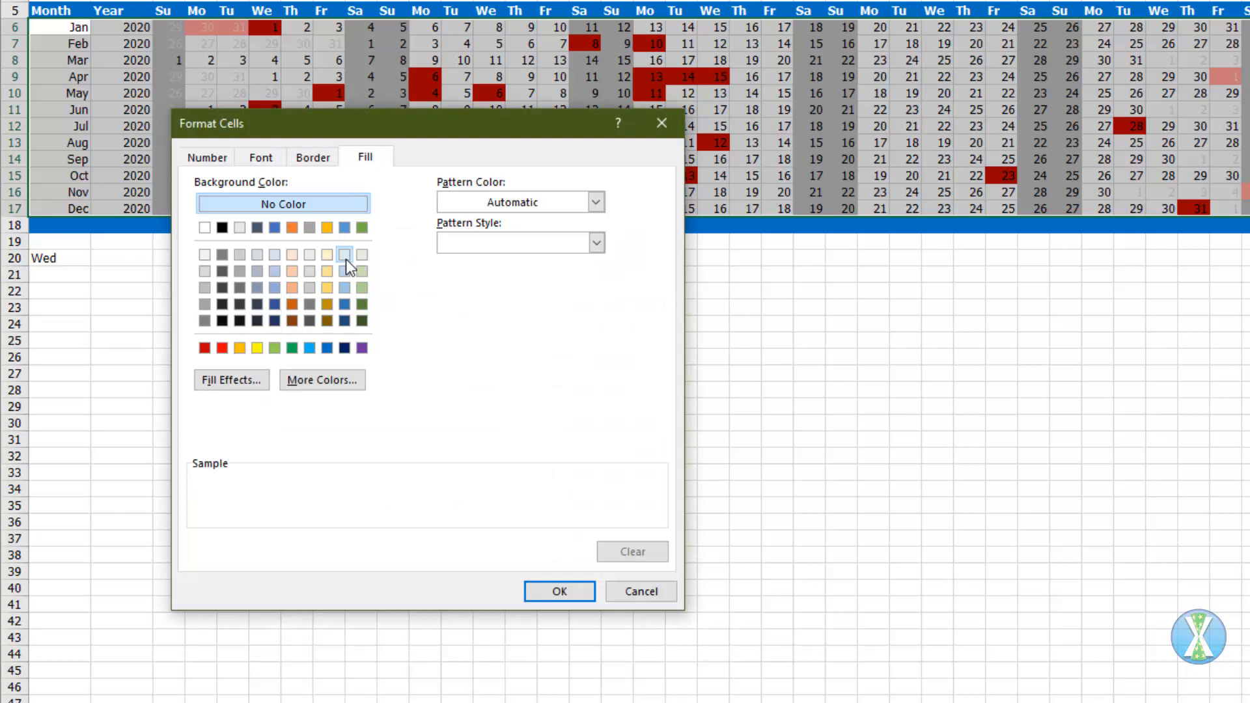
click(345, 256)
click(559, 591)
click(413, 520)
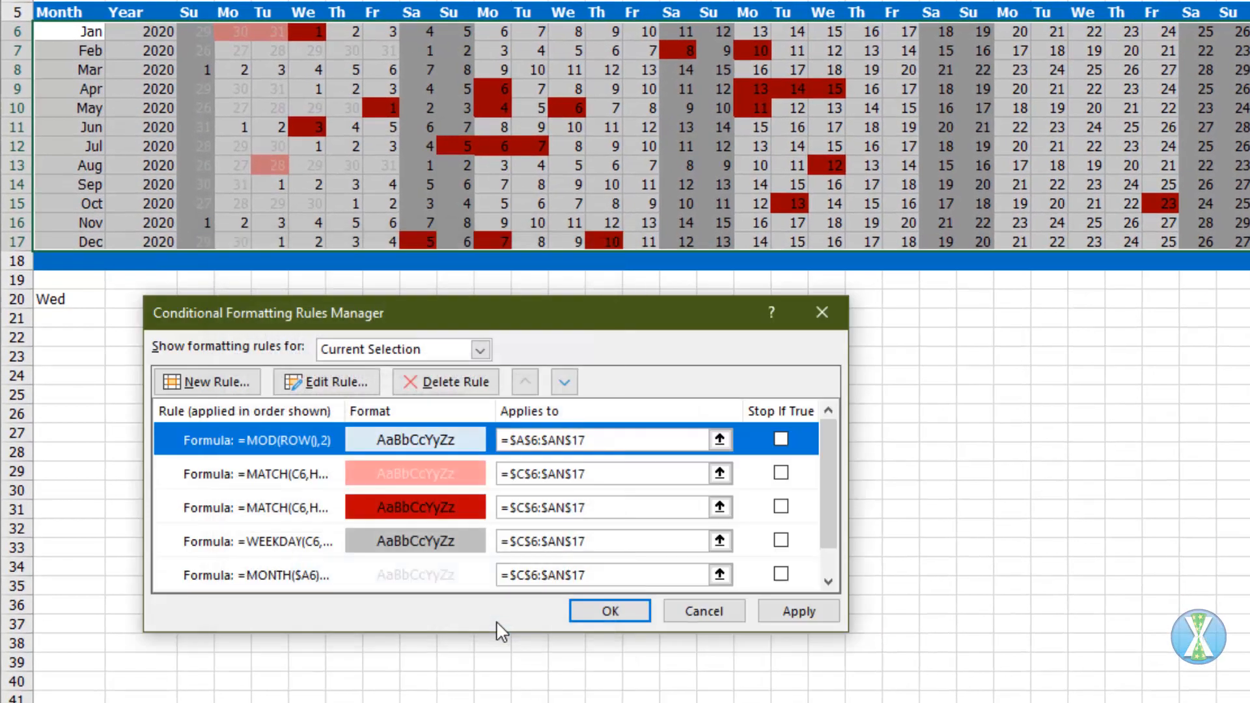
click(785, 620)
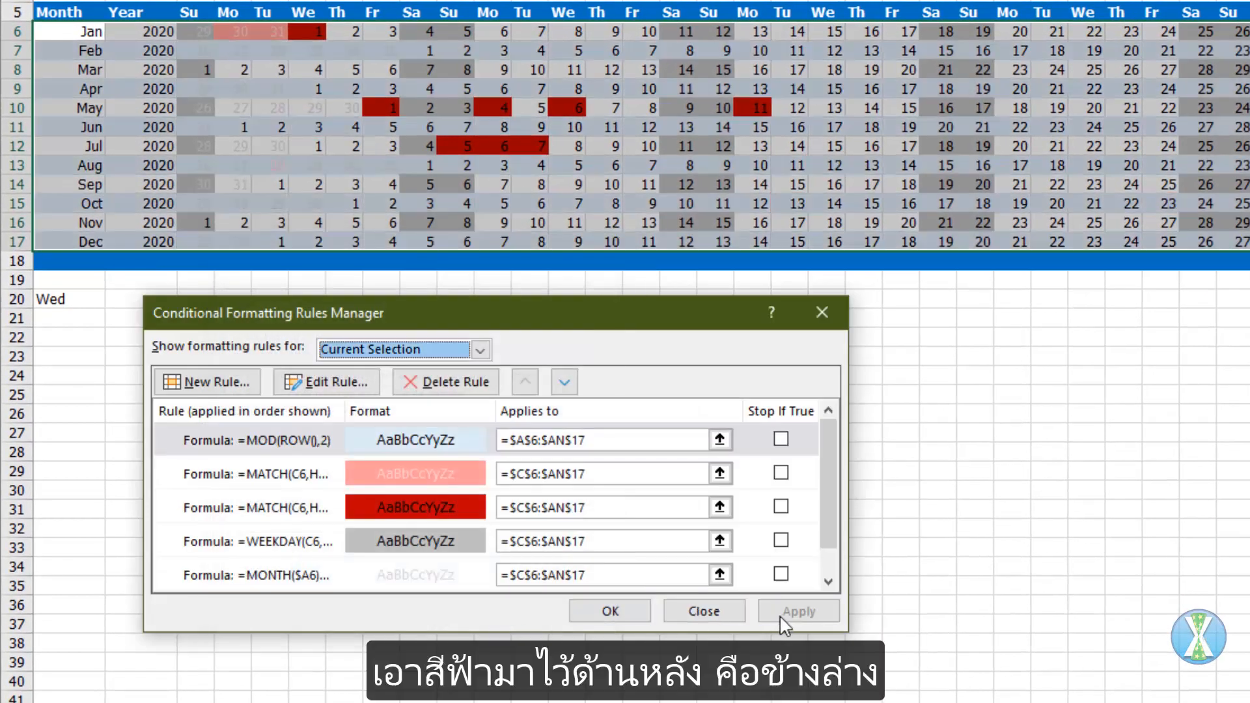
Step: Move the =MOD(ROW(),2) rule below all the other formatting rules and apply the new order
click(300, 433)
click(565, 383)
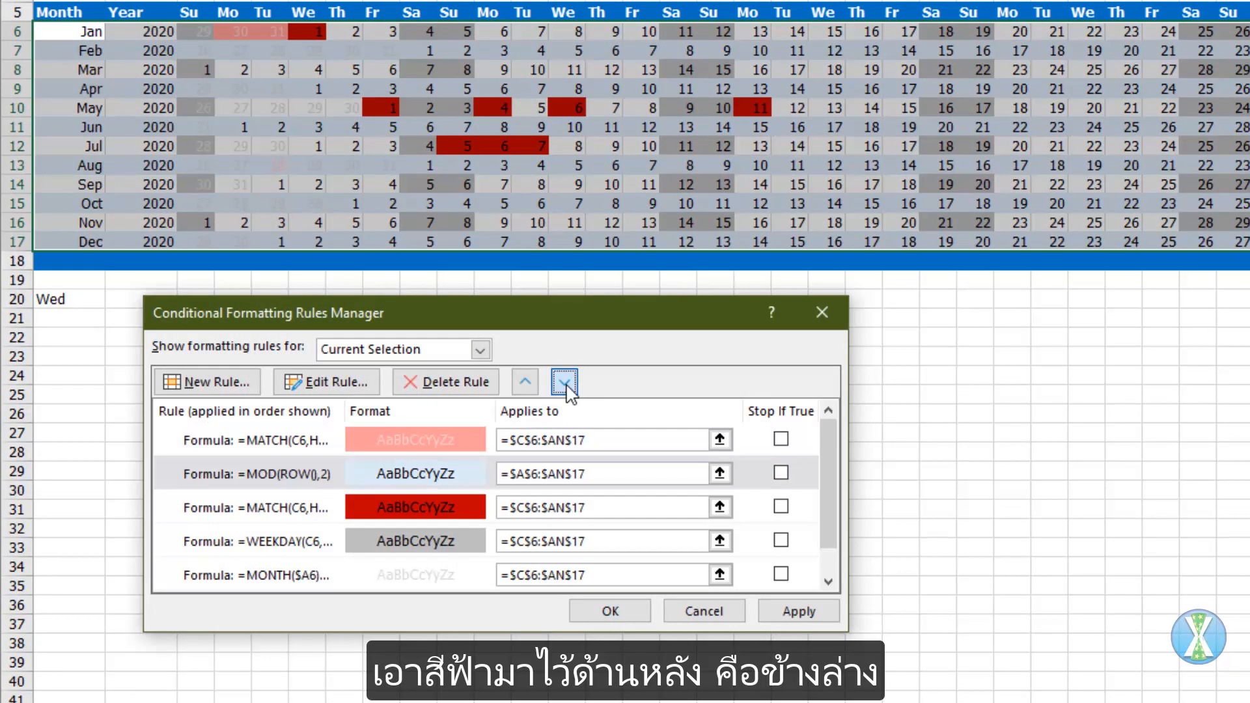
click(564, 382)
click(564, 382)
click(564, 383)
click(793, 615)
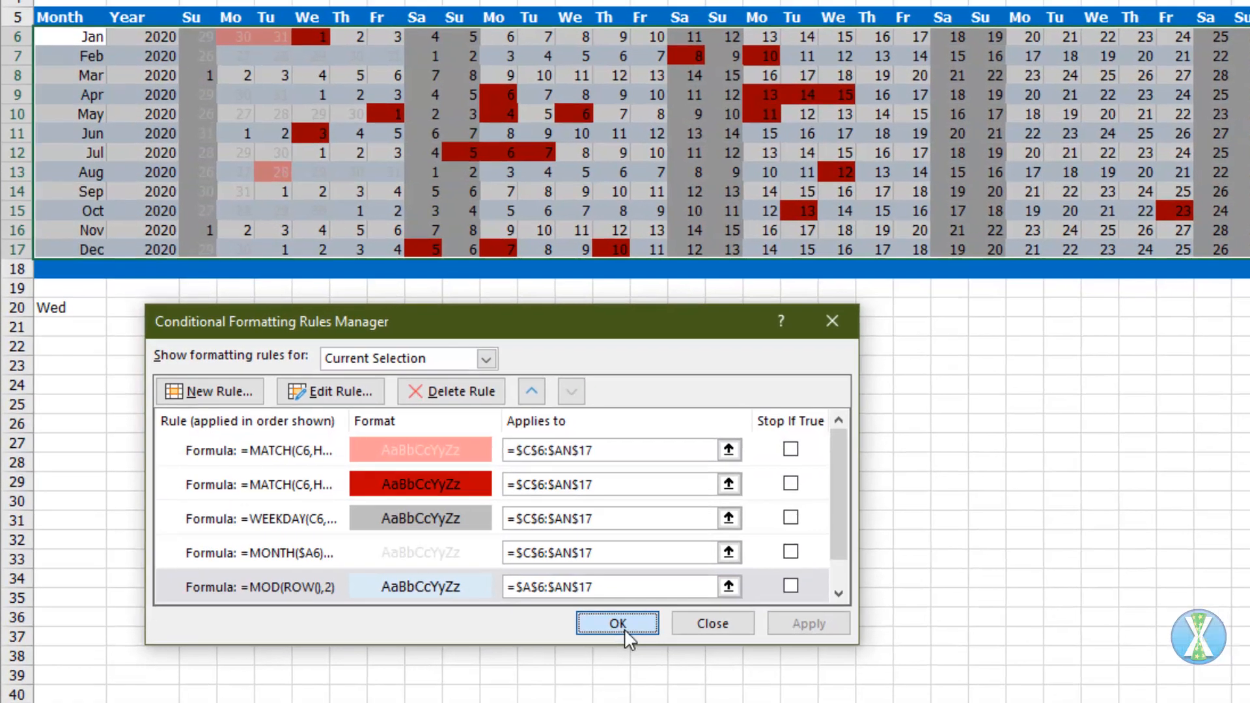
click(629, 614)
click(679, 470)
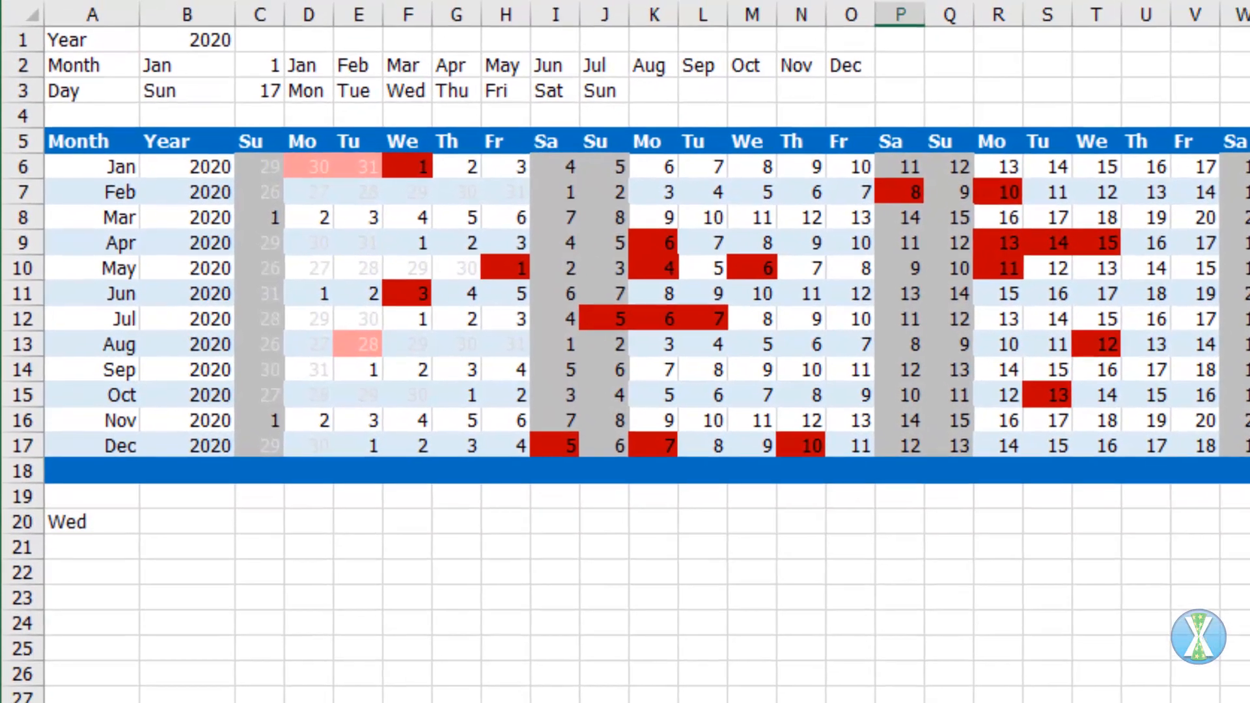
Step: Hide the month and weekday helper lists in rows 2 and 3, from column C onward, with a white font
click(1233, 260)
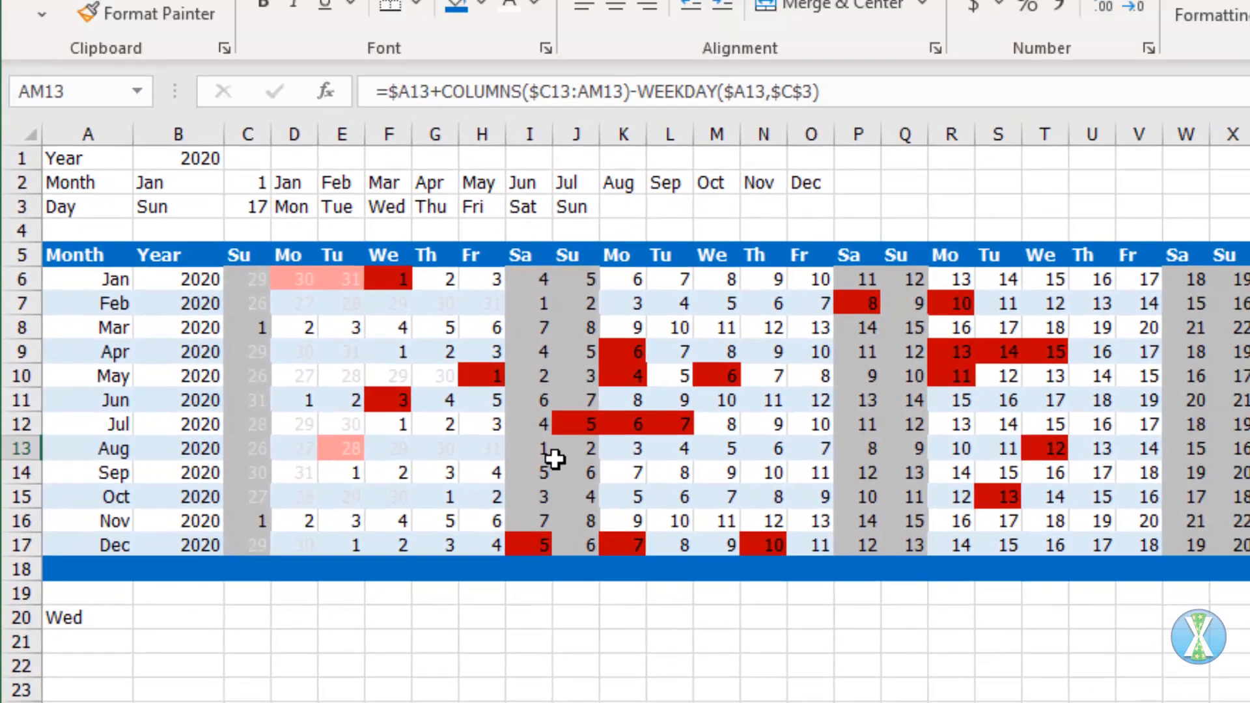
click(410, 656)
drag(249, 253, 771, 276)
click(501, 77)
Step: Center the year, month and day inputs in B1:B3
drag(184, 228, 189, 270)
click(595, 79)
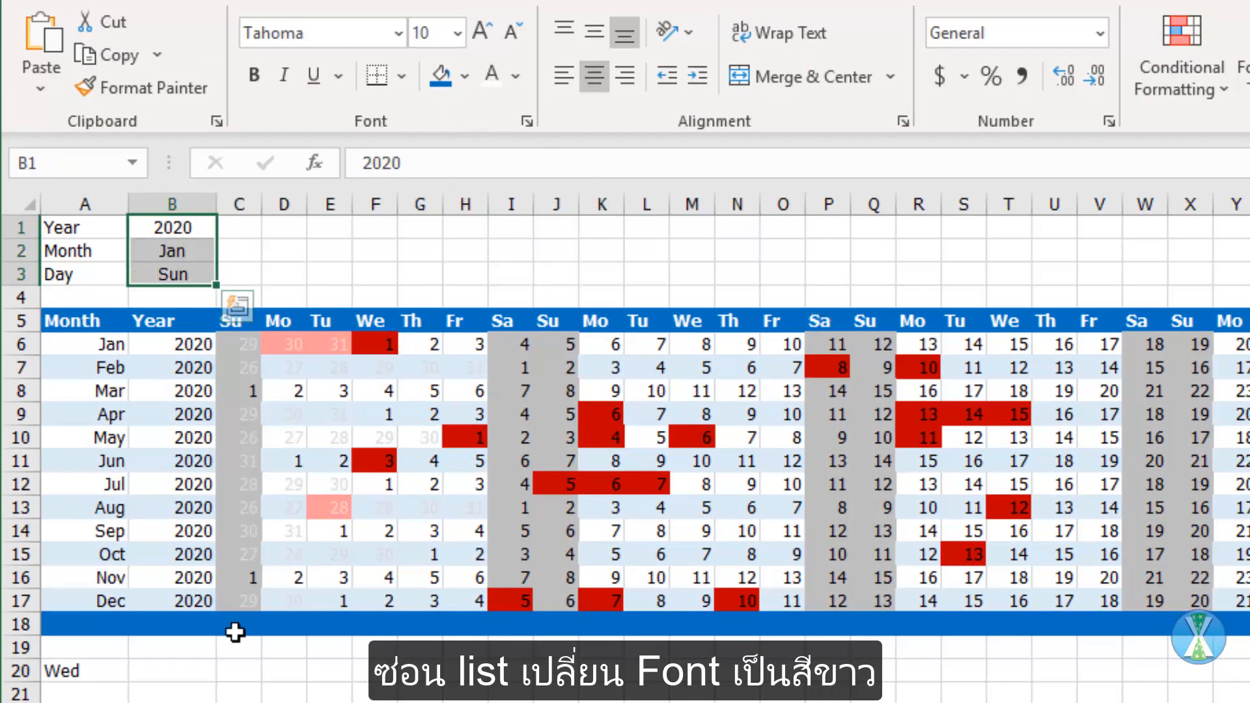
click(246, 701)
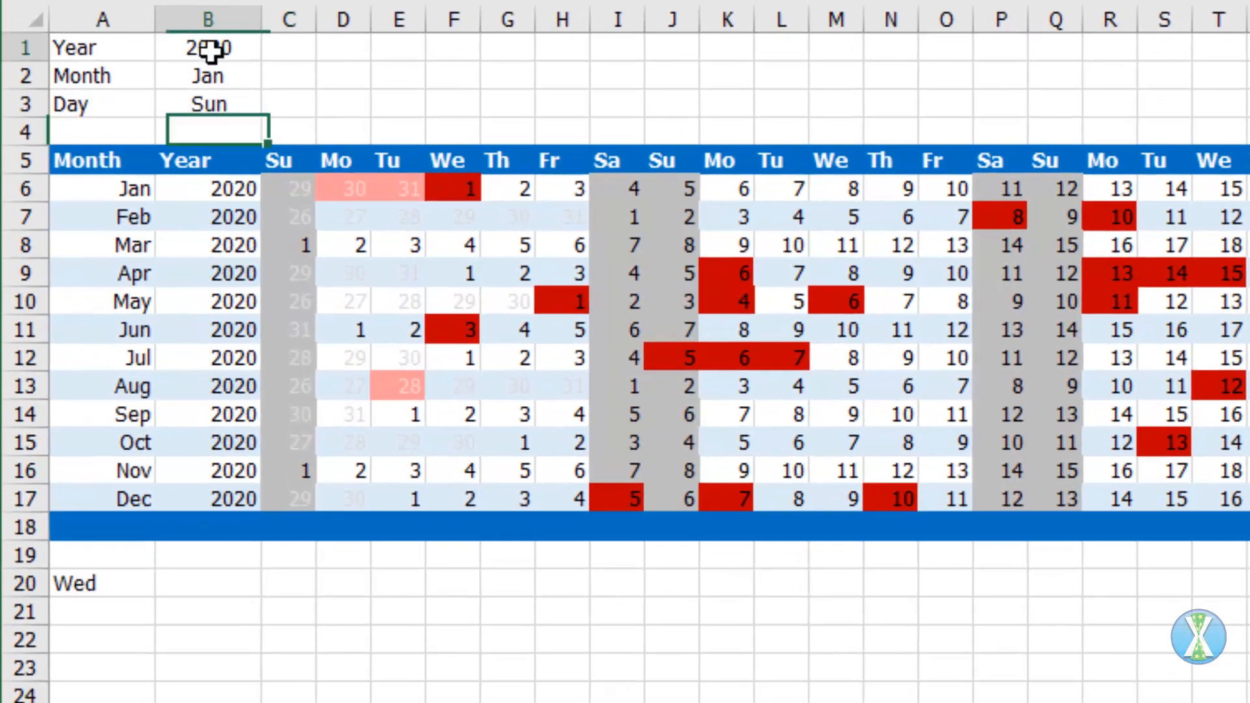
Step: Set the calendar year in B1 to 2019
click(193, 126)
text(2019)
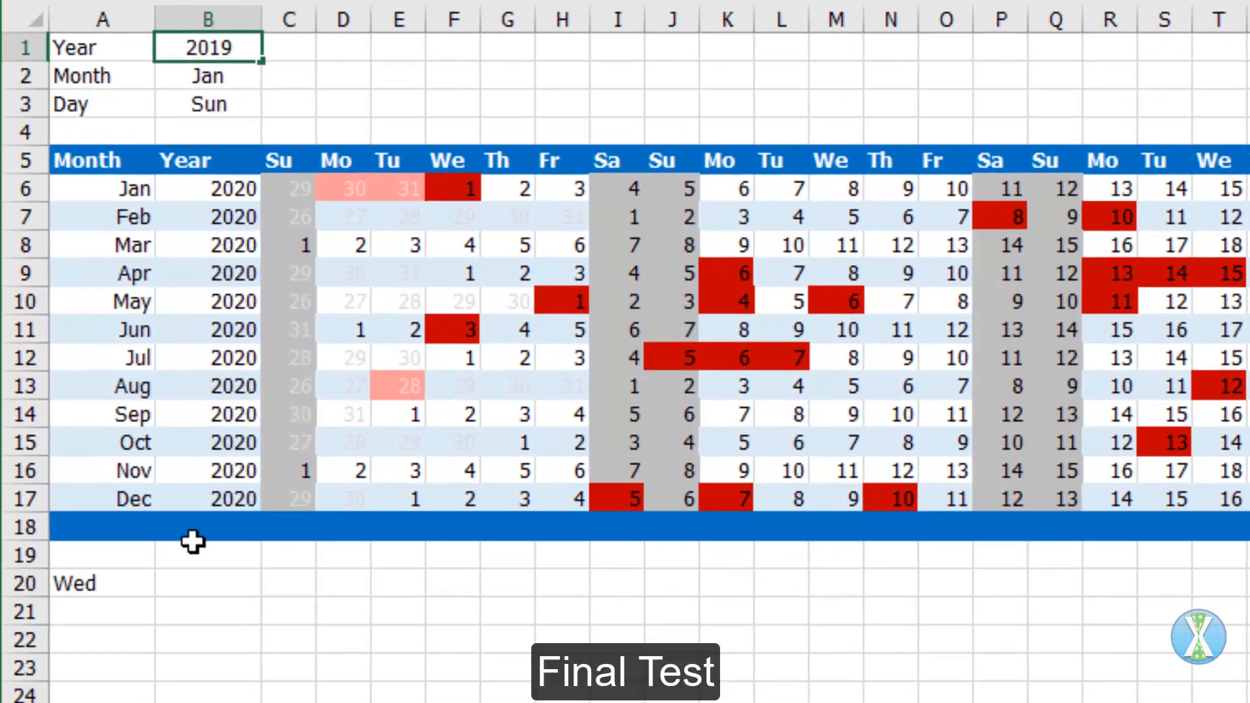
key(Return)
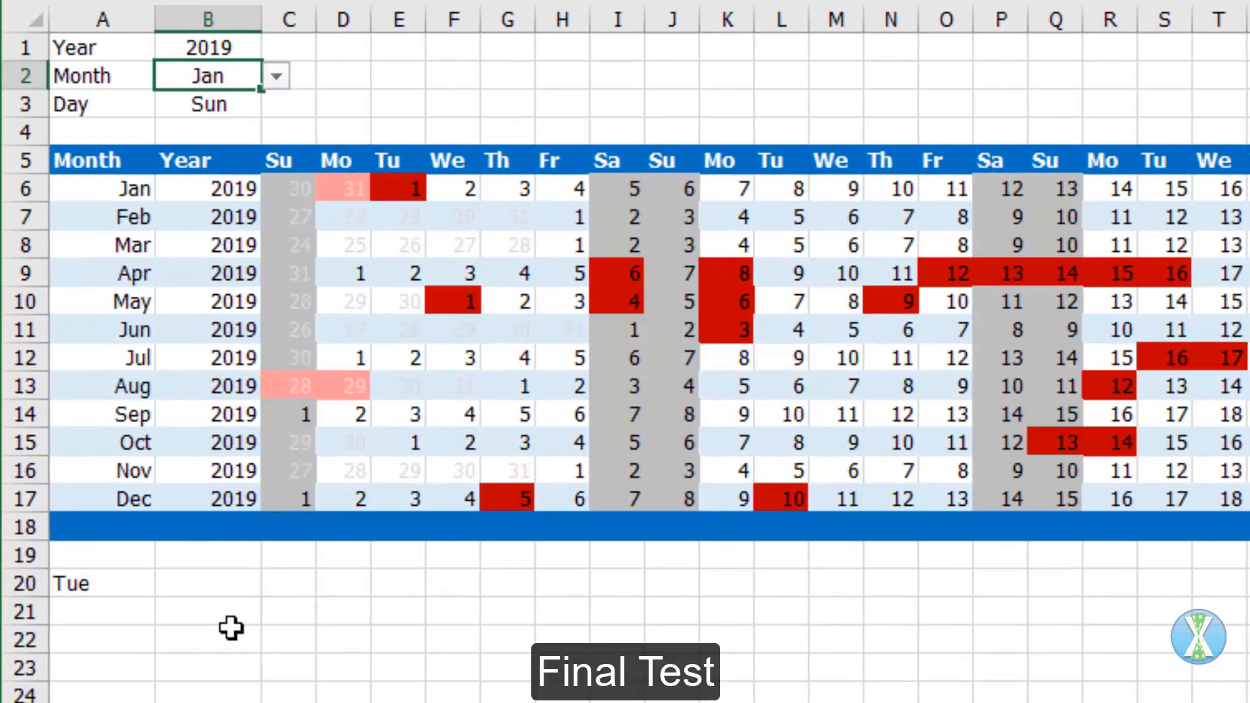
Step: Test the starting month in B2 by choosing Jul and then Dec
click(276, 77)
click(206, 232)
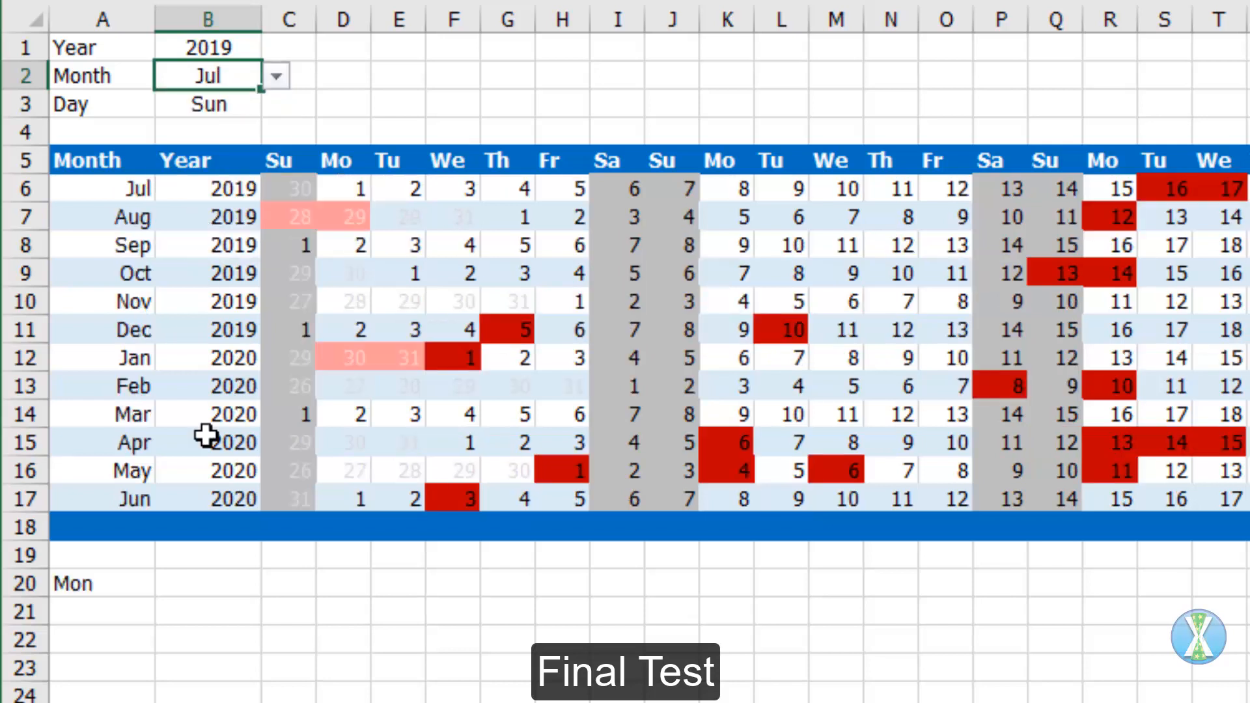
click(276, 76)
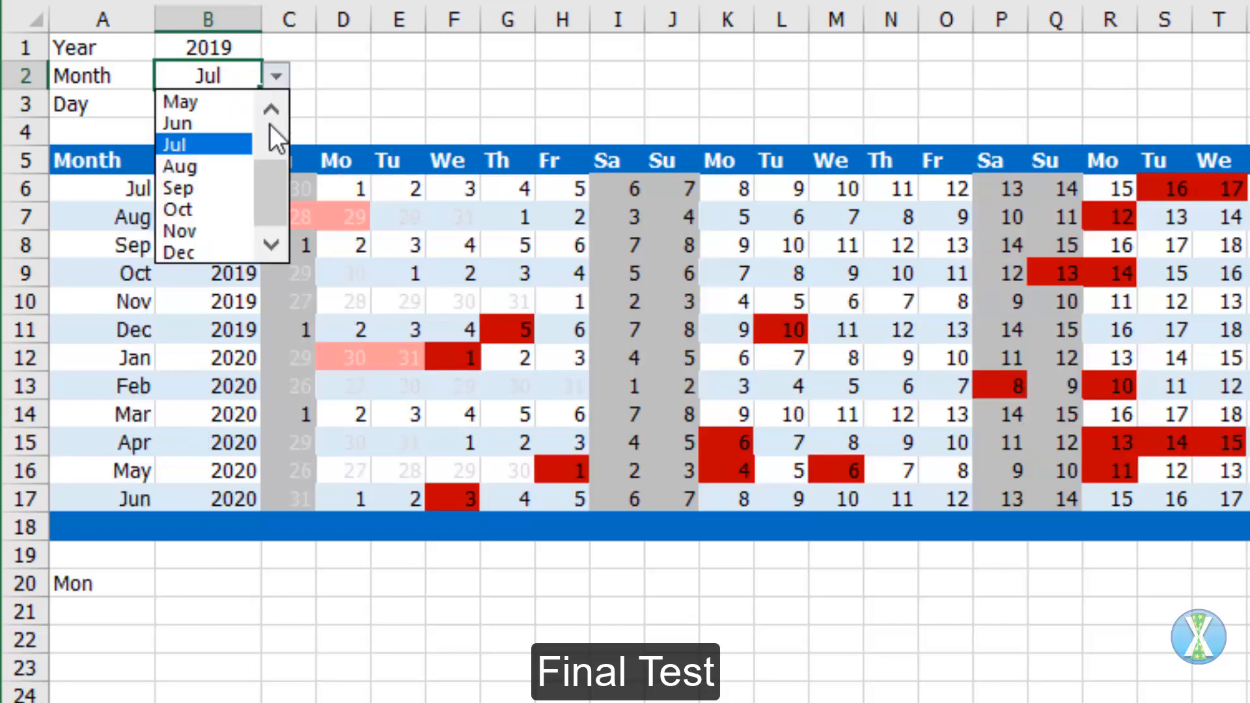
click(191, 253)
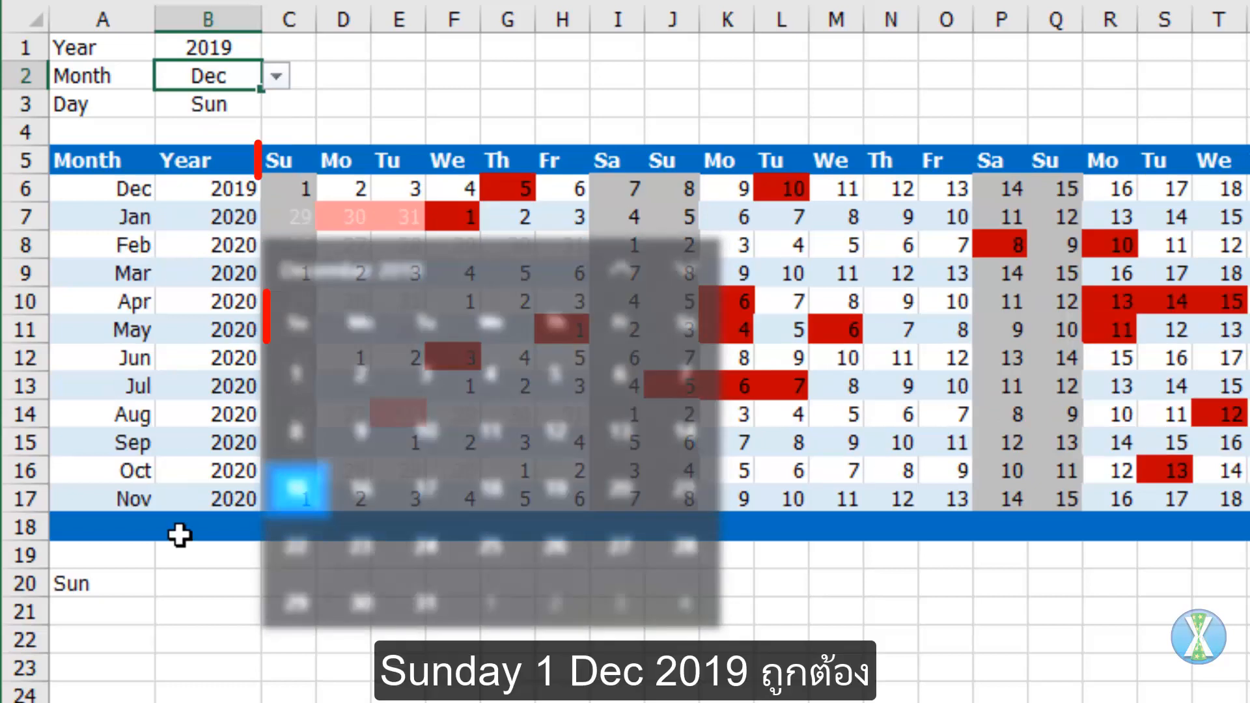
Step: Clear the leftover weekday test formula in A20 below the calendar
click(229, 619)
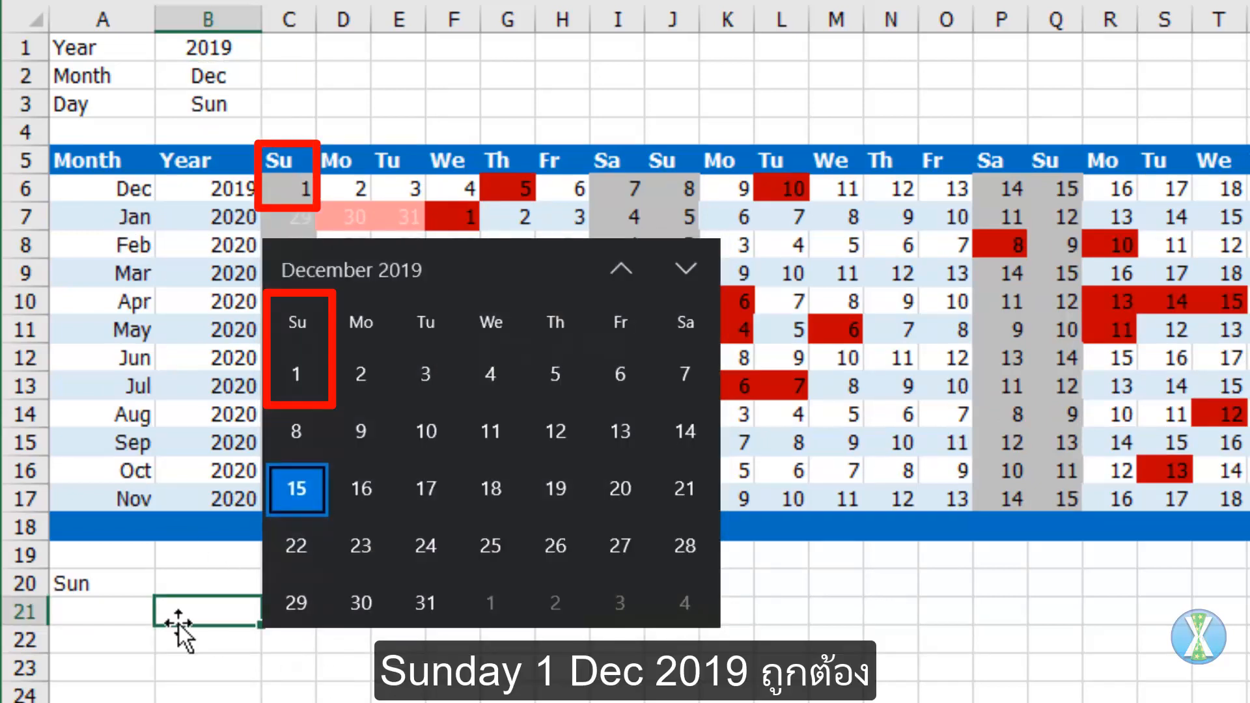
click(109, 591)
key(Delete)
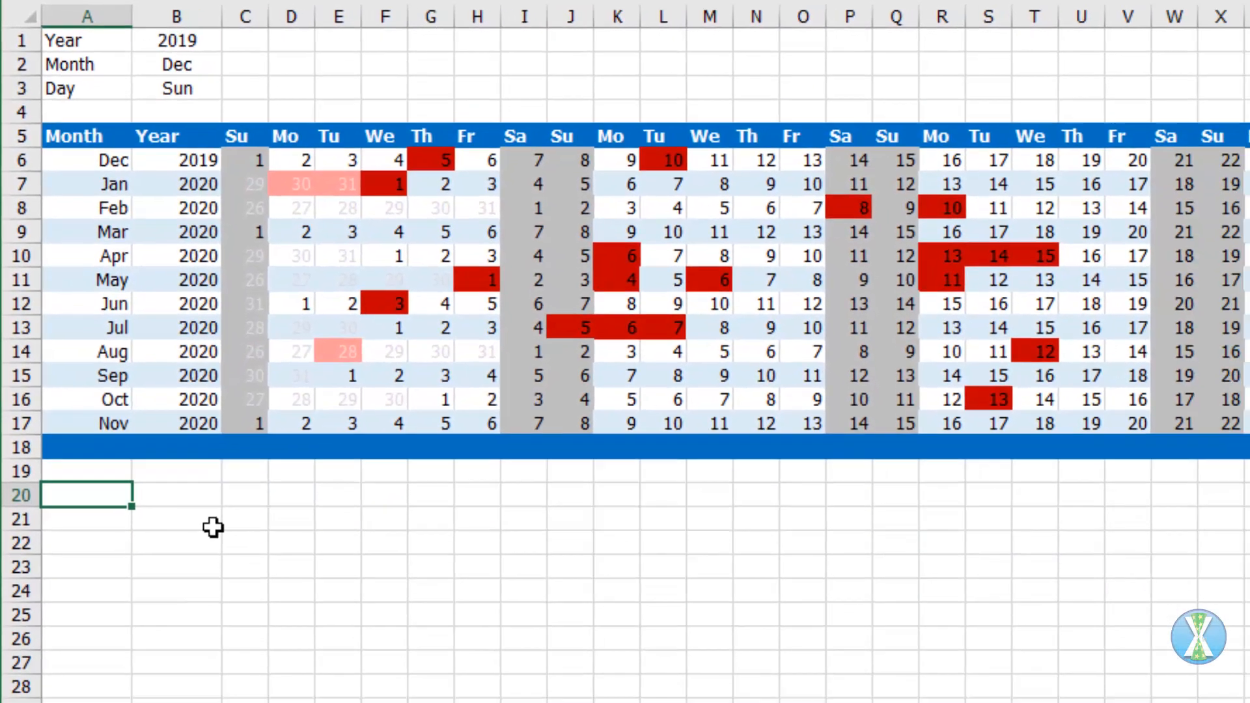